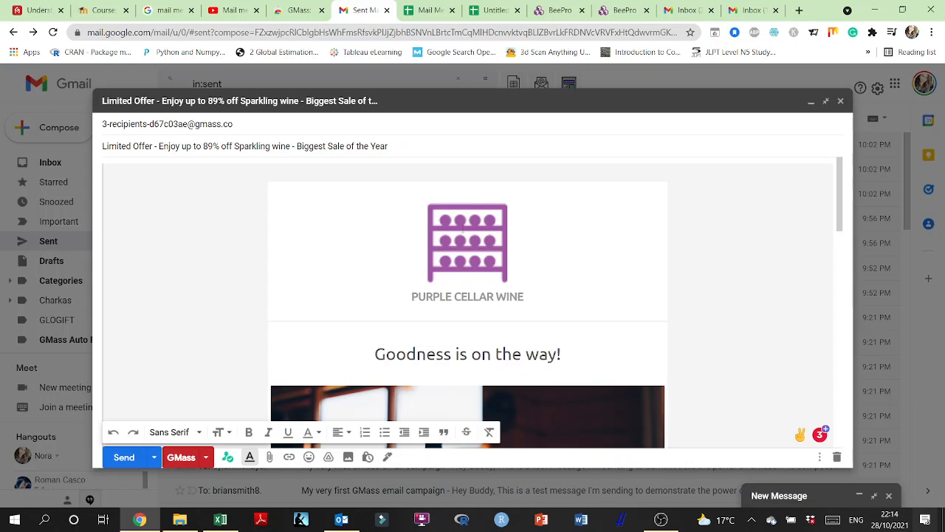
# Review the sparkling wine offer email draft from the logo header to the footer, including the greeting text, and close the draft.
pyautogui.scroll(-1, 577, 299)
pyautogui.scroll(-10, 576, 299)
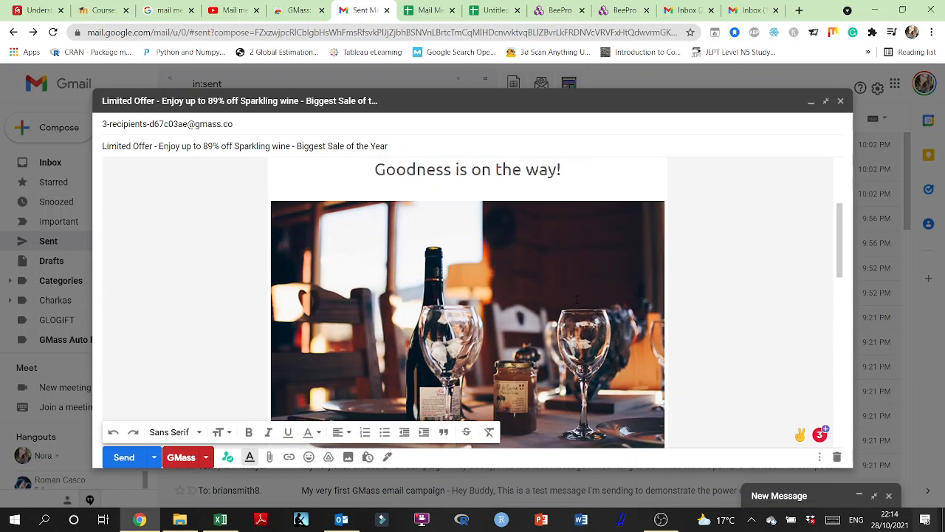
pyautogui.scroll(-3, 577, 299)
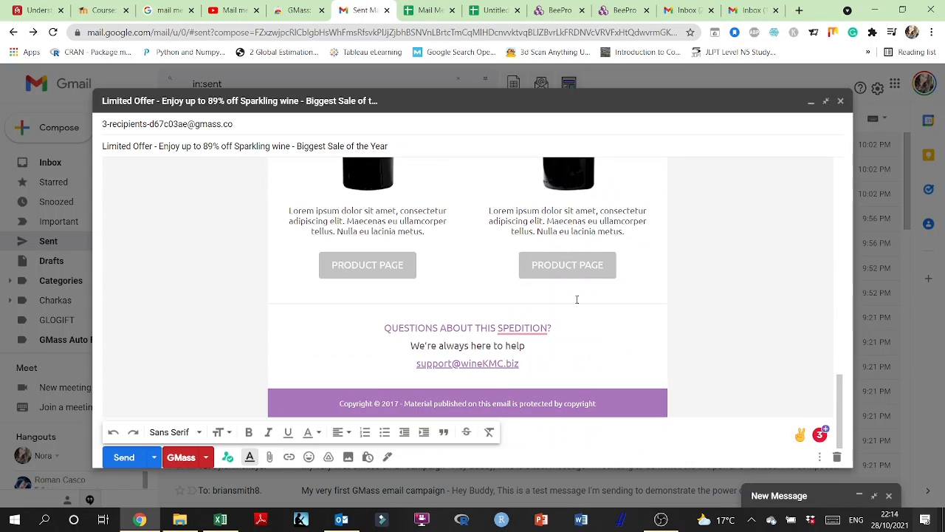
pyautogui.scroll(15, 577, 299)
pyautogui.scroll(3, 577, 301)
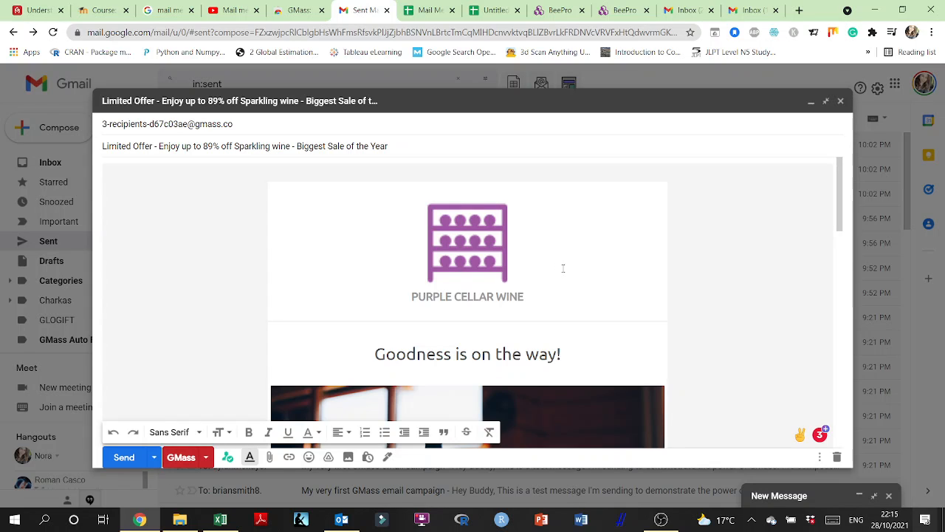
pyautogui.scroll(-3, 564, 268)
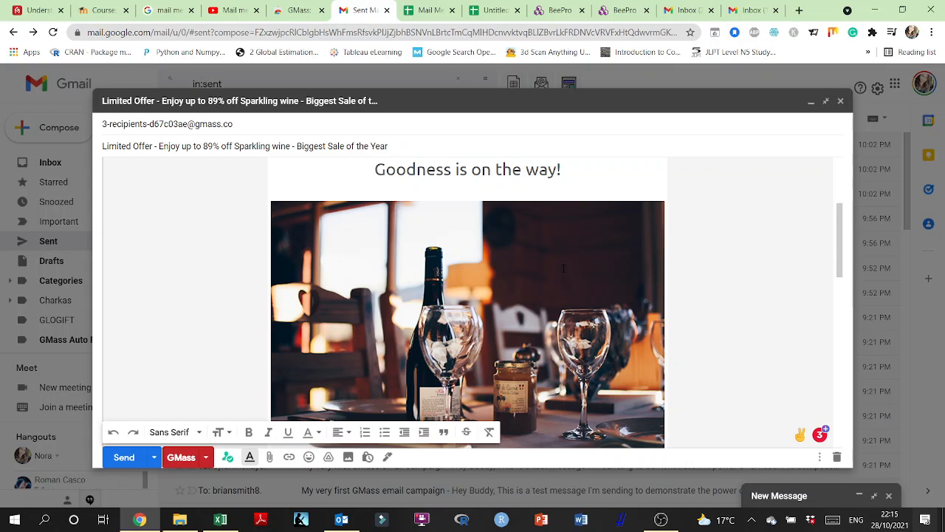
pyautogui.scroll(-1, 563, 268)
pyautogui.scroll(-2, 409, 261)
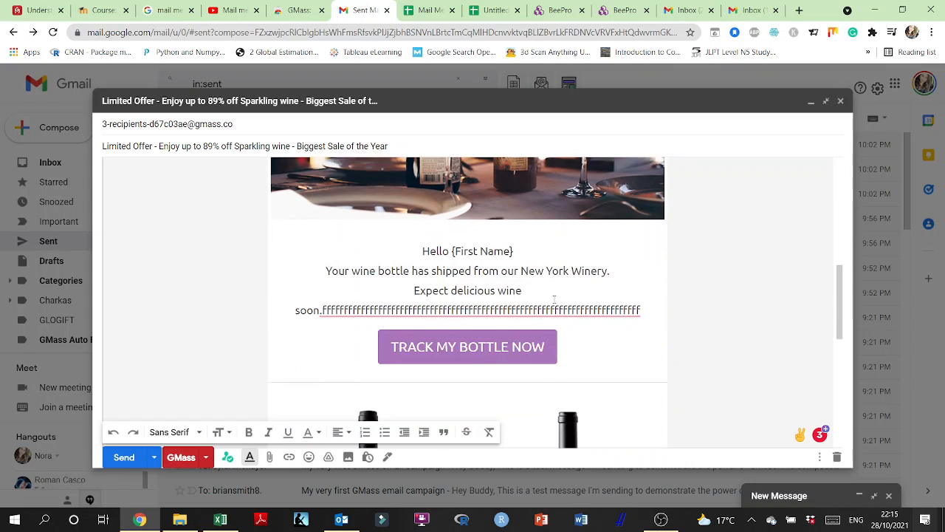
pyautogui.scroll(5, 408, 262)
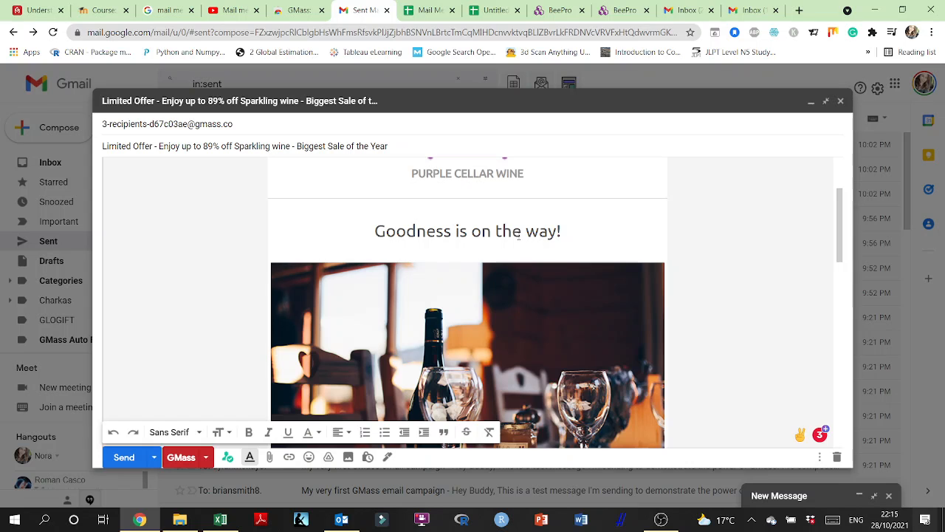
pyautogui.scroll(2, 423, 305)
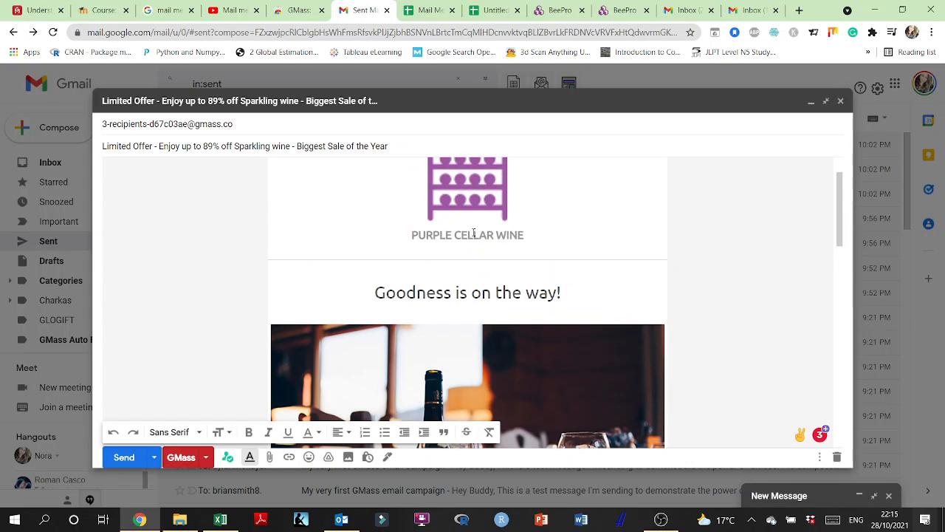
pyautogui.scroll(2, 475, 234)
pyautogui.scroll(-4, 476, 270)
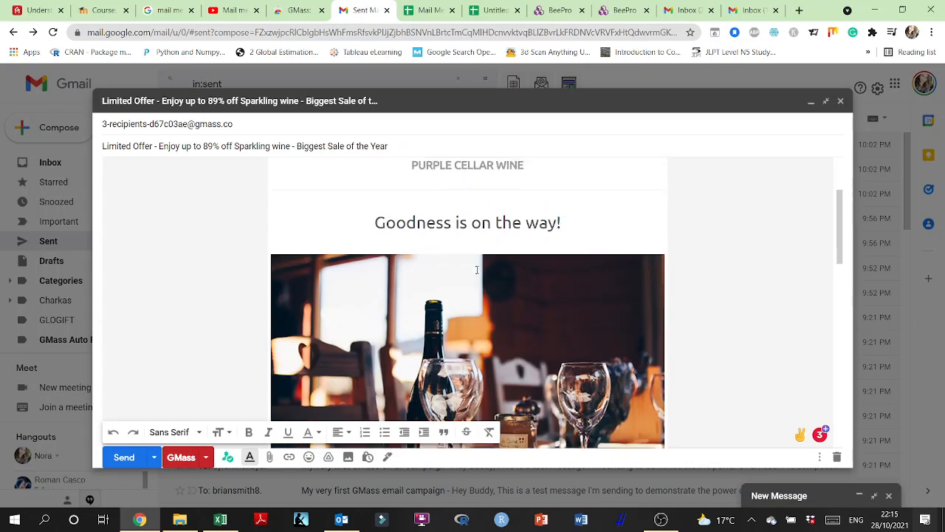
pyautogui.scroll(-3, 476, 270)
pyautogui.scroll(1, 477, 270)
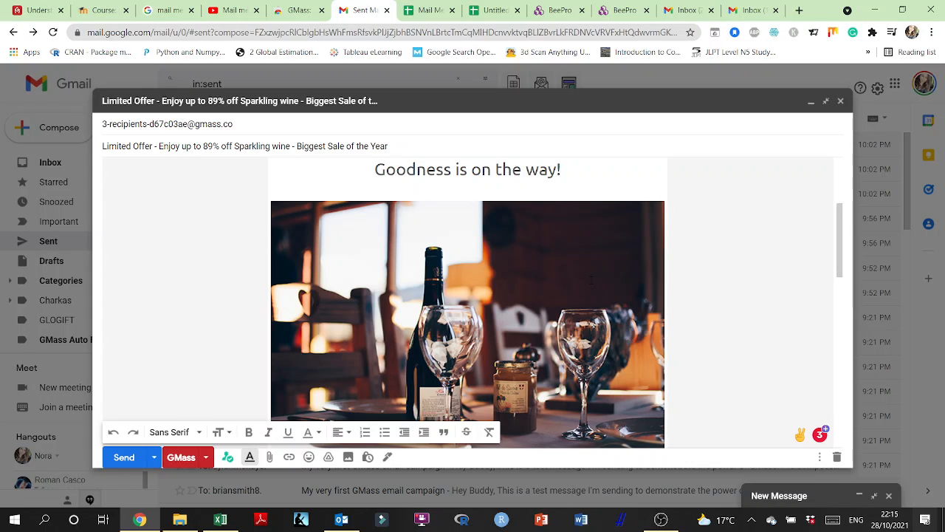
pyautogui.scroll(-3, 591, 279)
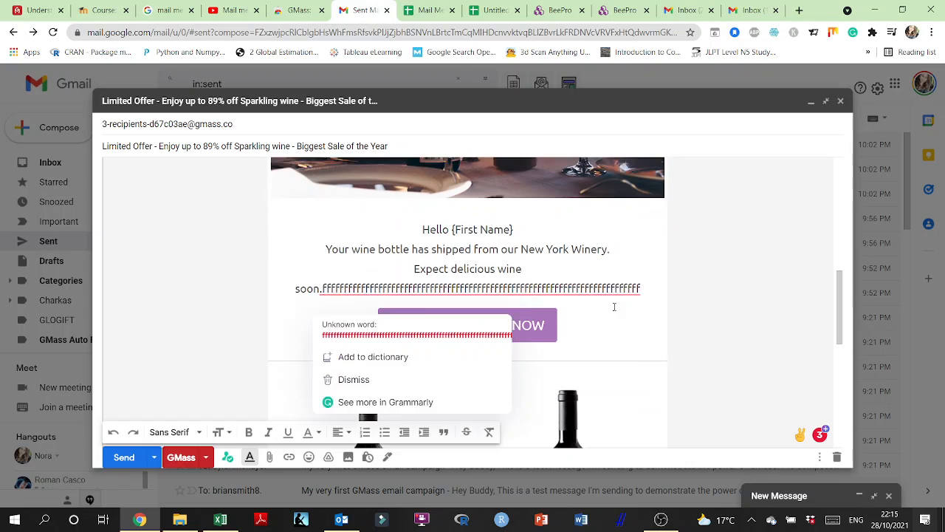
pyautogui.scroll(-2, 614, 306)
pyautogui.scroll(-2, 709, 289)
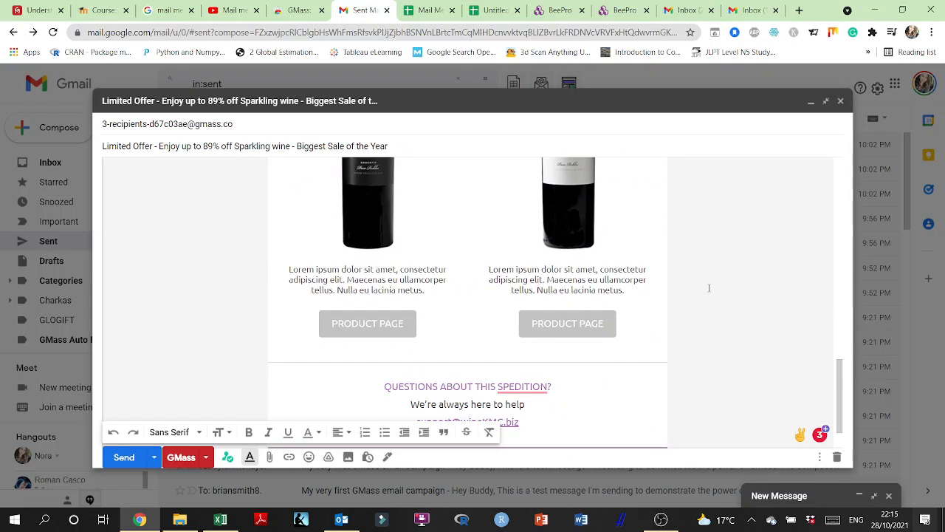
pyautogui.scroll(-1, 709, 288)
pyautogui.scroll(10, 709, 288)
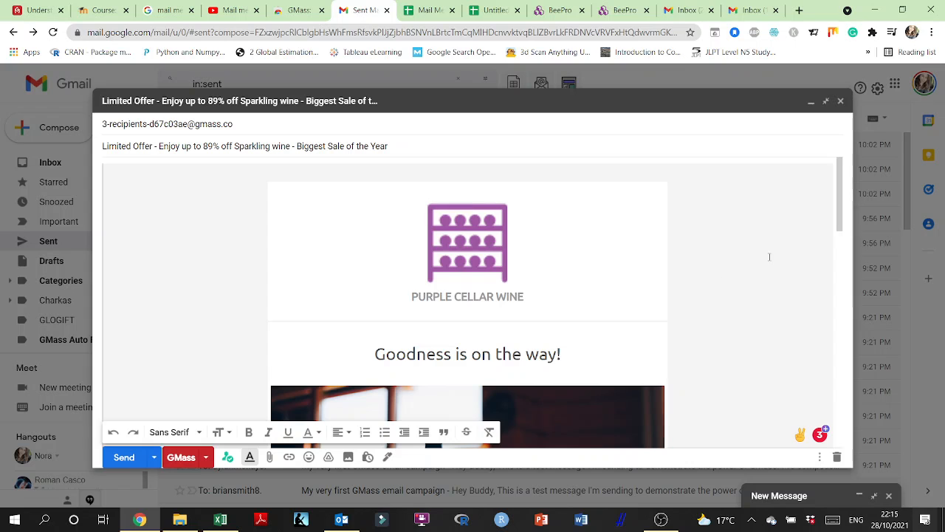
pyautogui.click(840, 101)
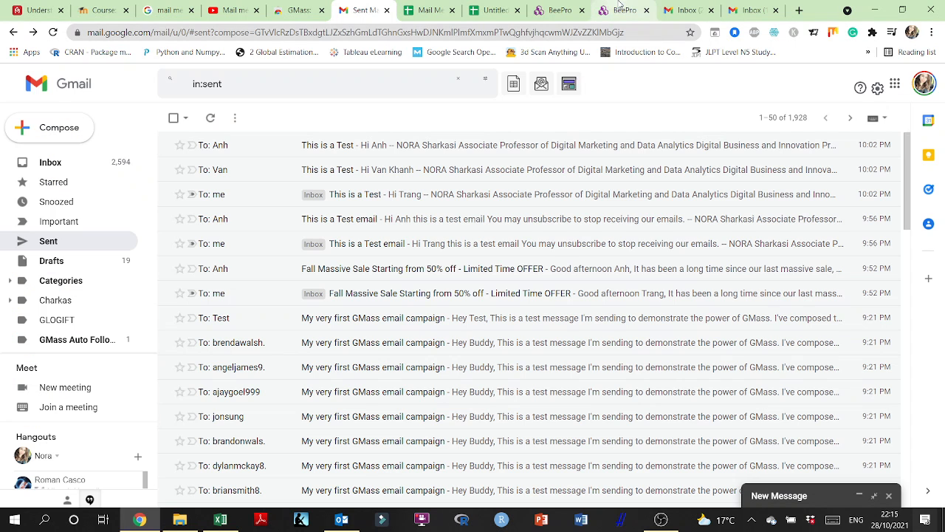
# Switch to the BeePro email editor and examine the layout of the Purple Cellar Wine design.
pyautogui.click(620, 8)
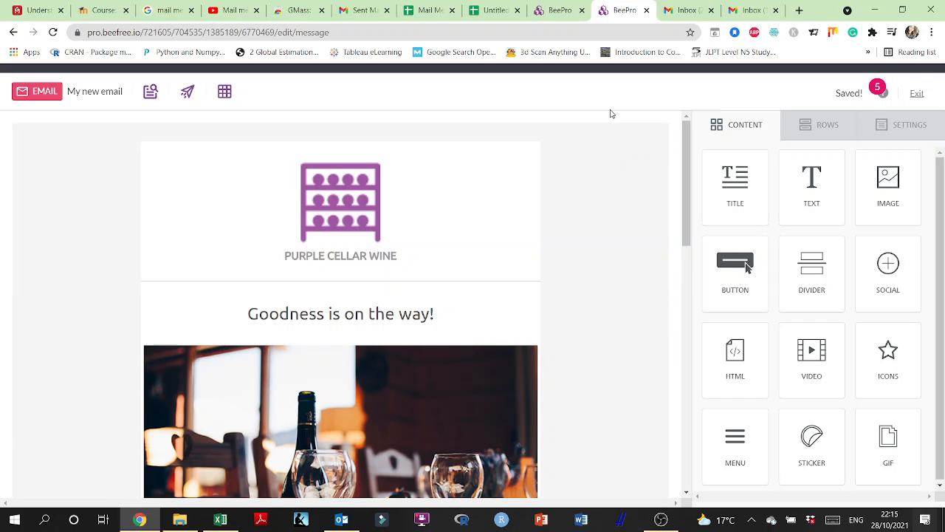
pyautogui.scroll(-4, 640, 197)
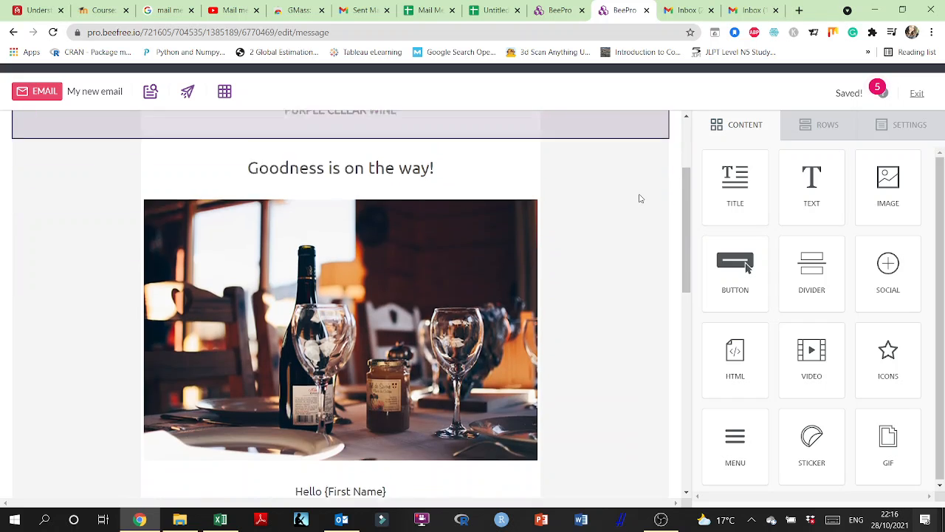
pyautogui.scroll(-4, 640, 197)
pyautogui.scroll(4, 640, 198)
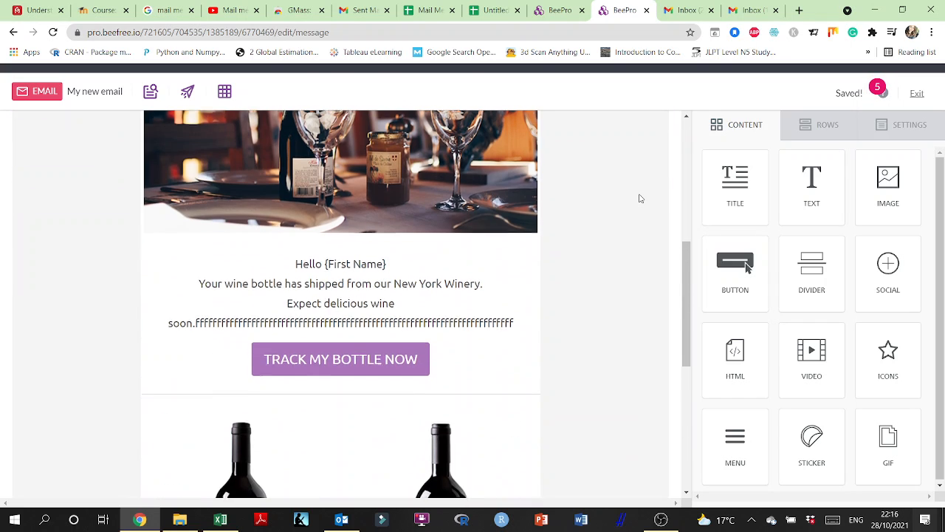
pyautogui.scroll(5, 640, 198)
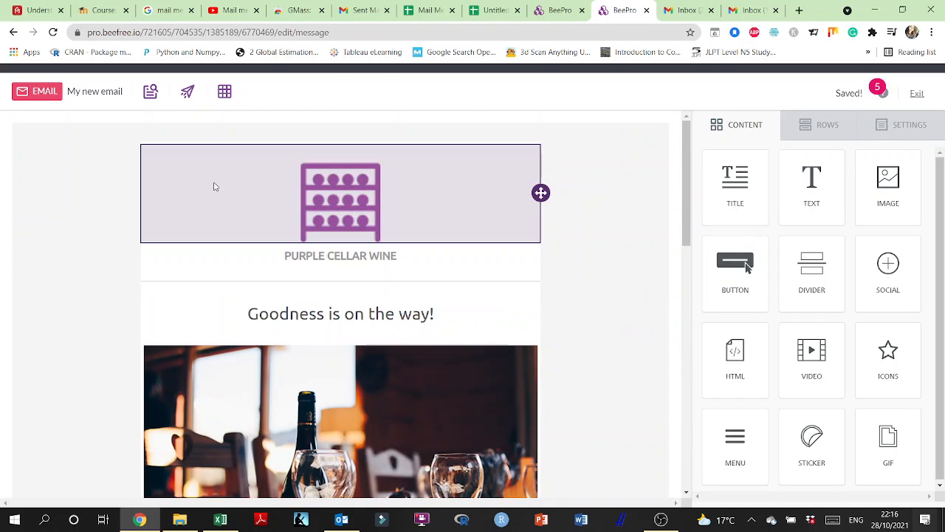
pyautogui.scroll(-5, 403, 288)
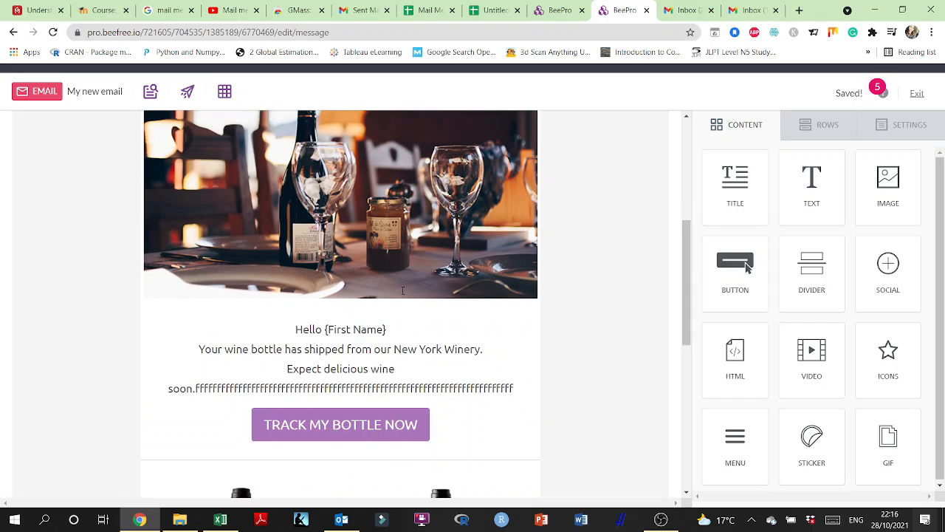
# Select the "Hello {First Name}" greeting in the text block above the tracking button and compare it with the rest of the design.
pyautogui.scroll(-1, 403, 289)
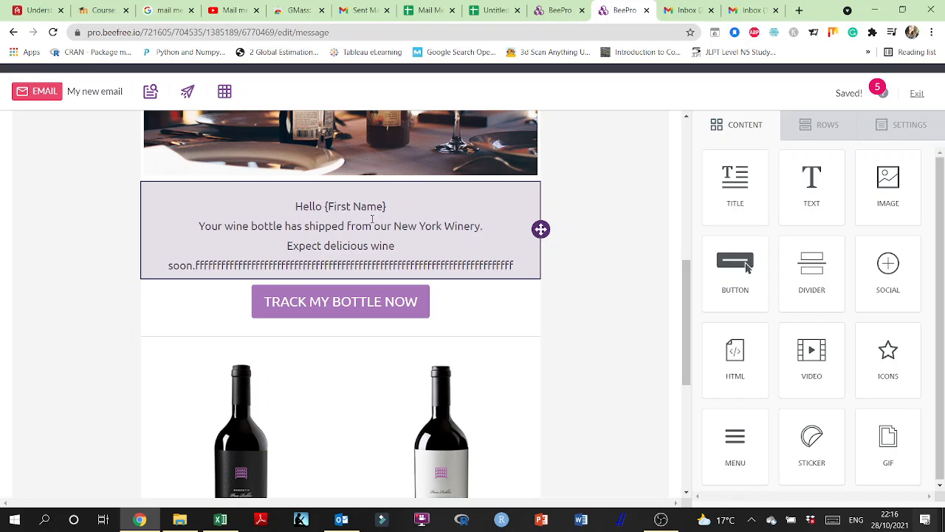
pyautogui.moveTo(393, 206); pyautogui.dragTo(295, 207)
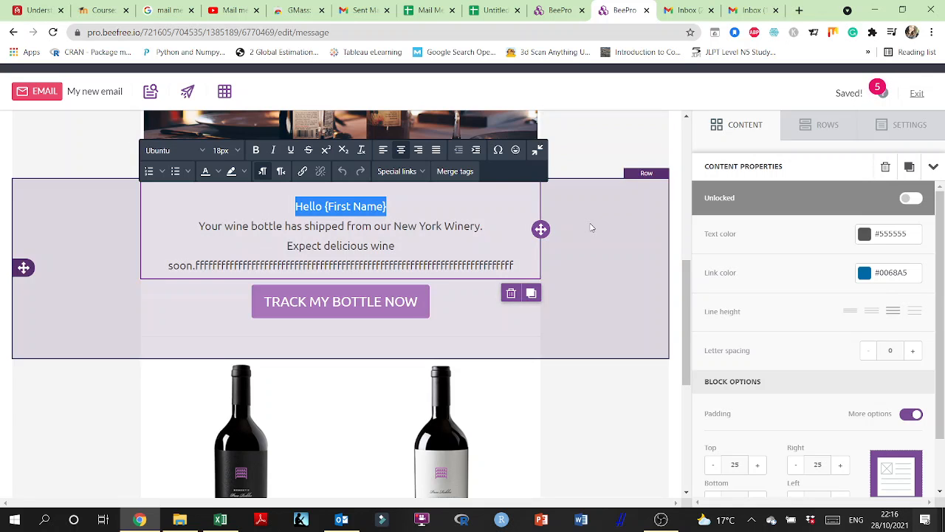
pyautogui.scroll(5, 591, 228)
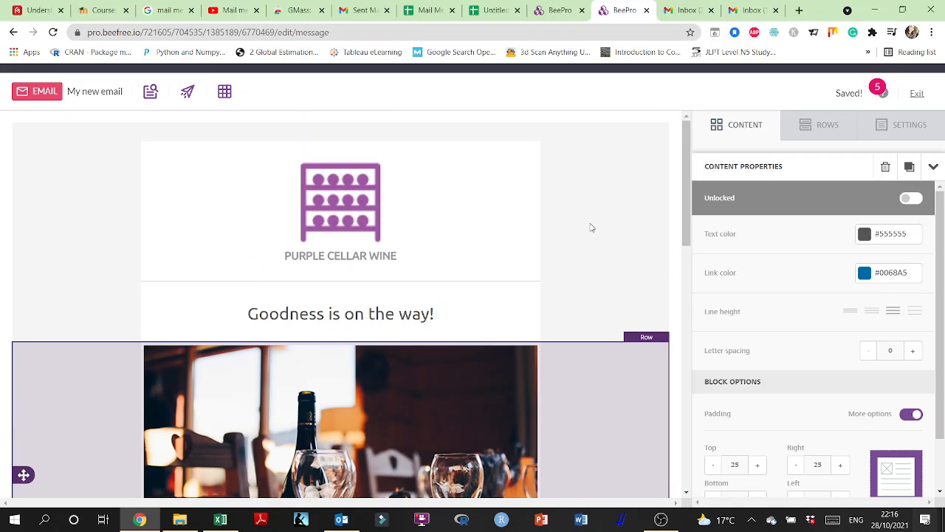
pyautogui.scroll(-6, 439, 309)
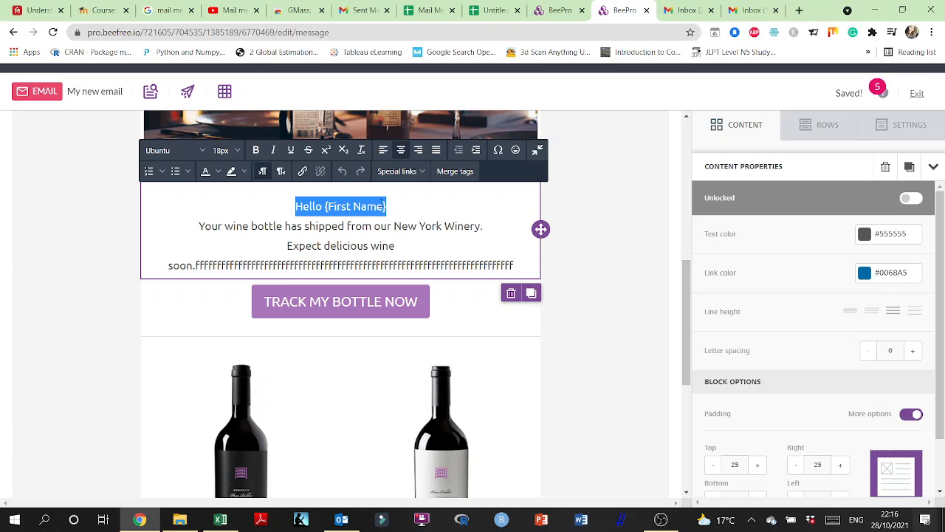
# Switch to the BeePro details page of "My new email" and close its open HTML export dialog.
pyautogui.click(540, 9)
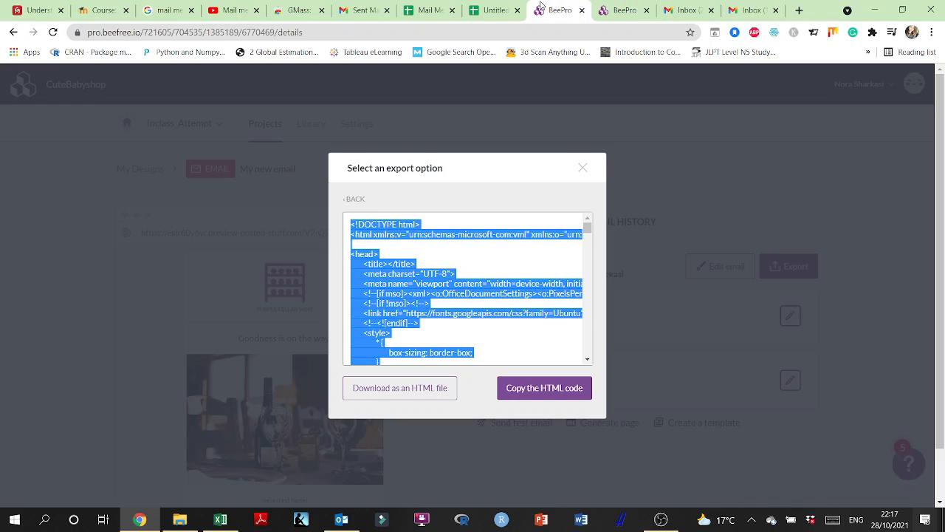
pyautogui.click(583, 170)
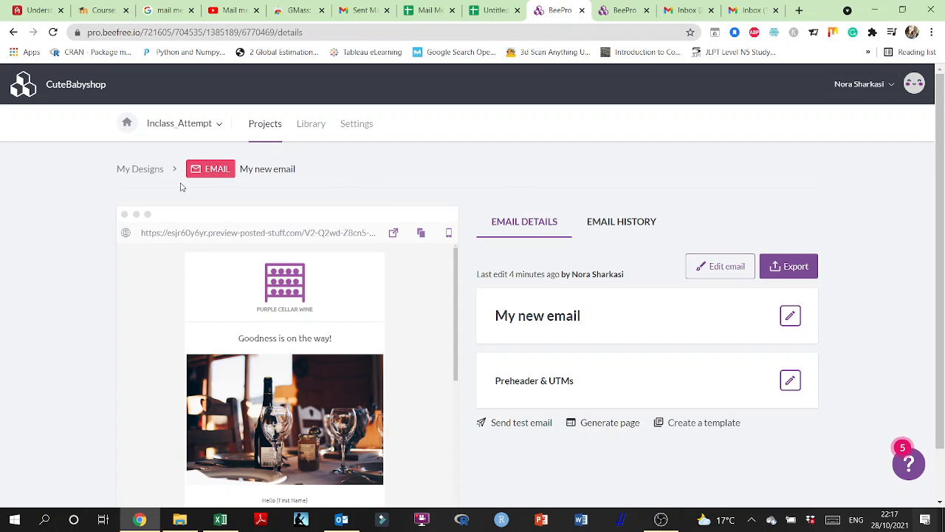
pyautogui.click(155, 175)
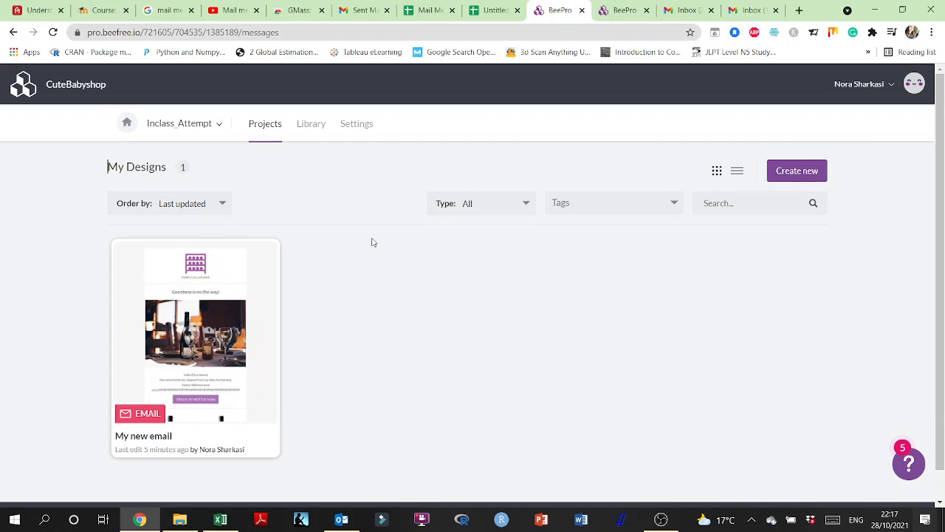
pyautogui.click(14, 32)
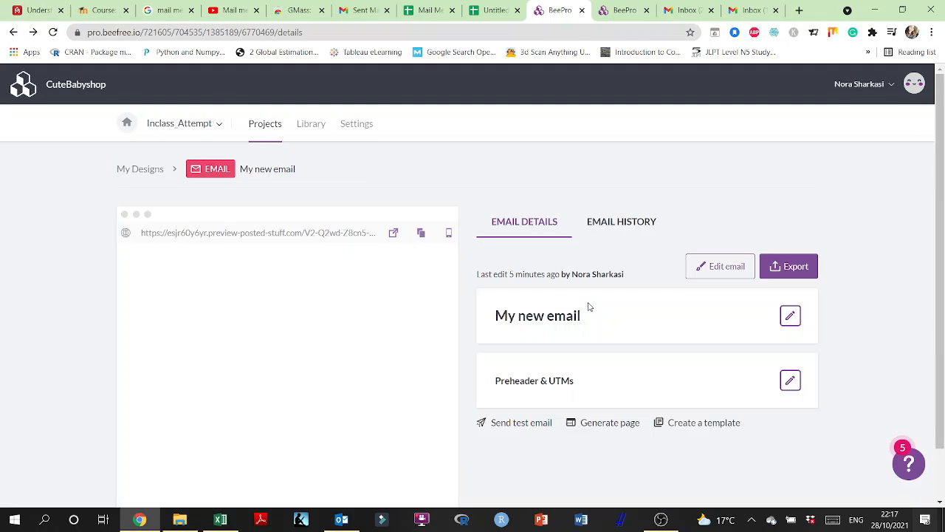
pyautogui.click(789, 267)
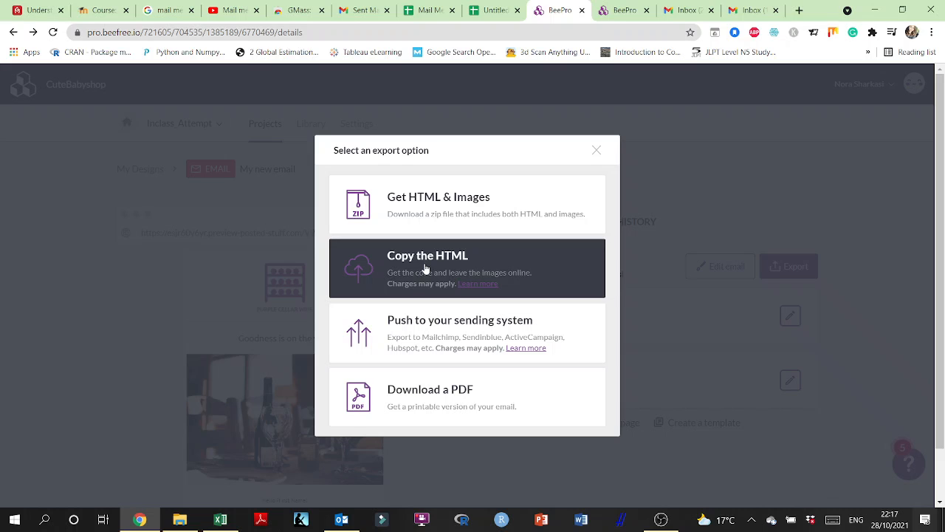
pyautogui.click(595, 150)
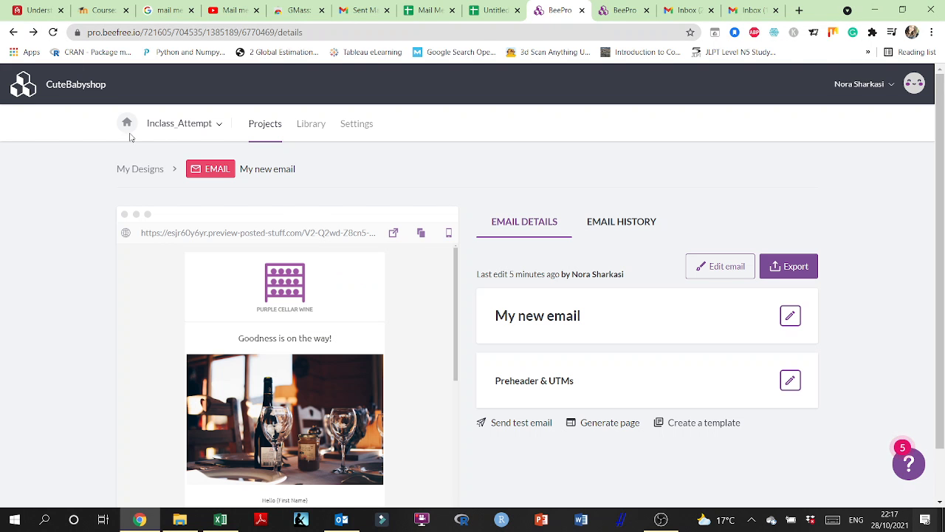
# Export "My new email" from the My Designs overview using Copy the HTML, and copy its code to the clipboard.
pyautogui.click(138, 168)
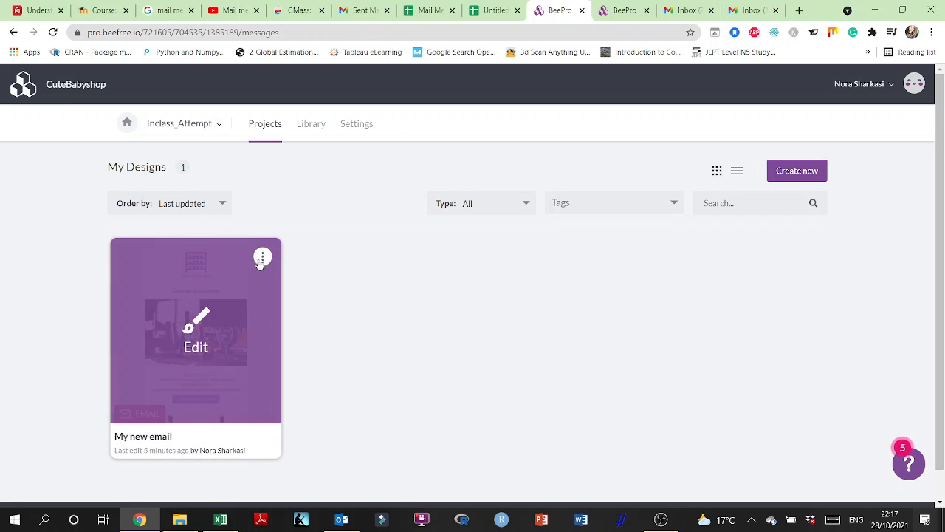
pyautogui.click(261, 260)
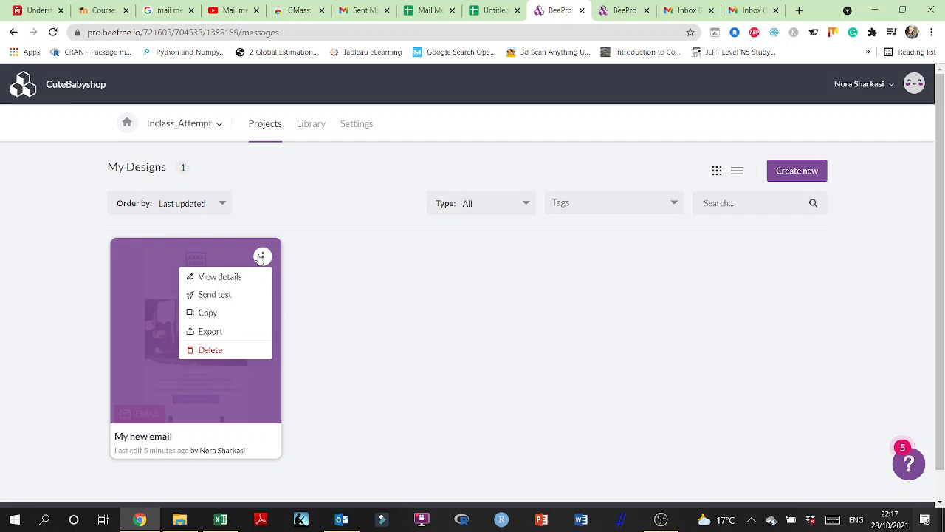
pyautogui.click(215, 333)
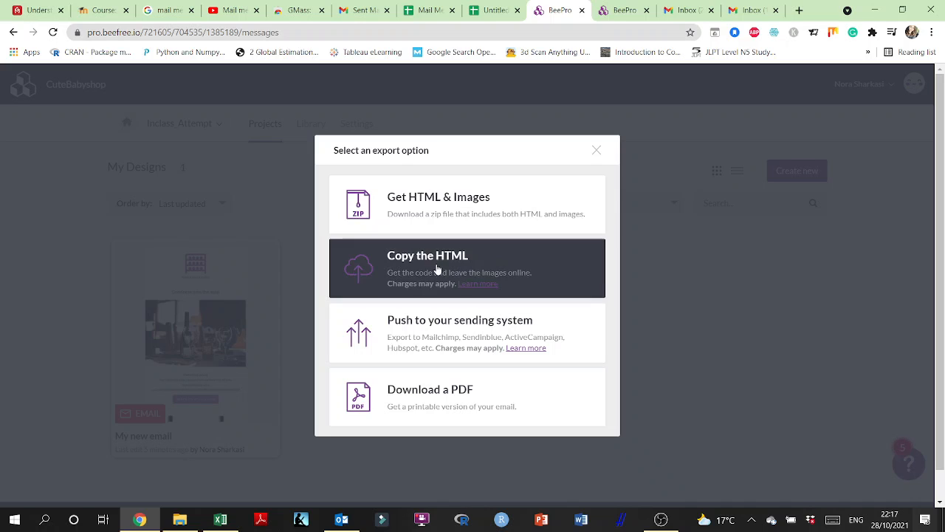
pyautogui.click(448, 269)
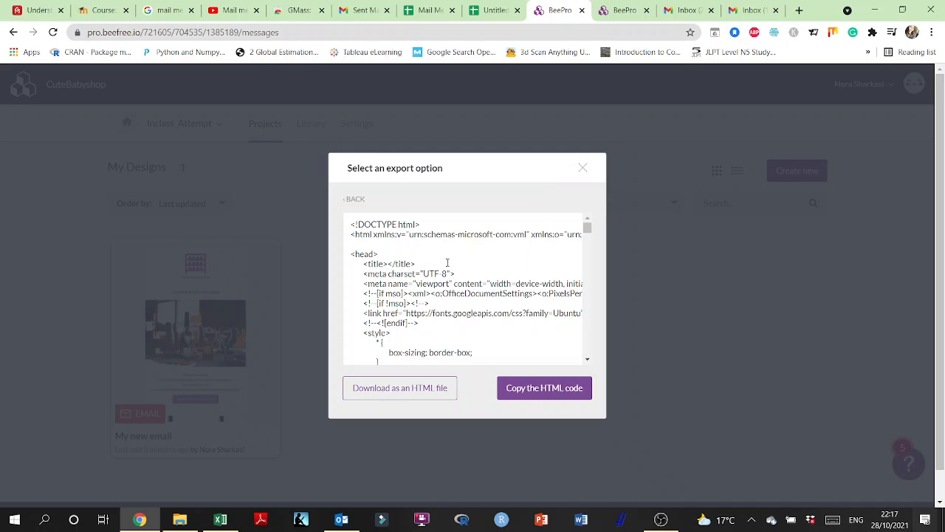
pyautogui.click(548, 395)
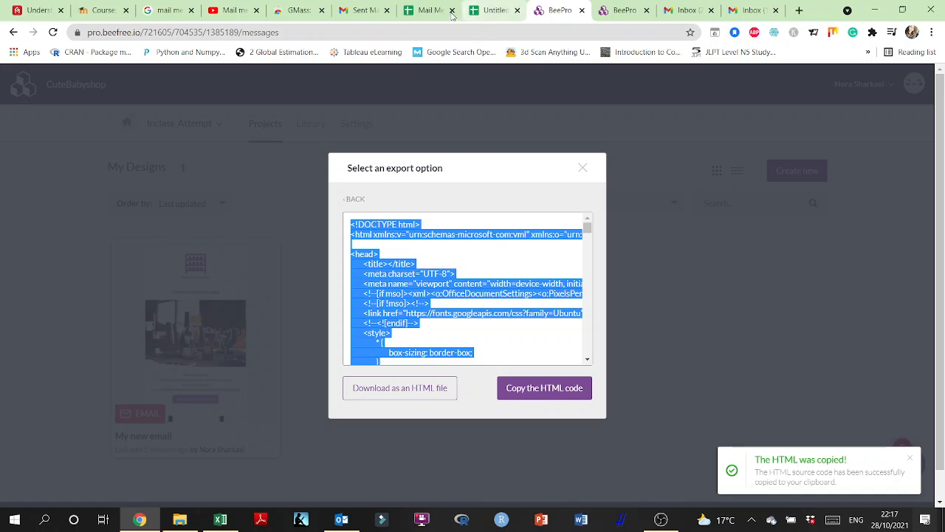
# Switch to Gmail and open the most recent sent message, "This is a Test".
pyautogui.click(356, 10)
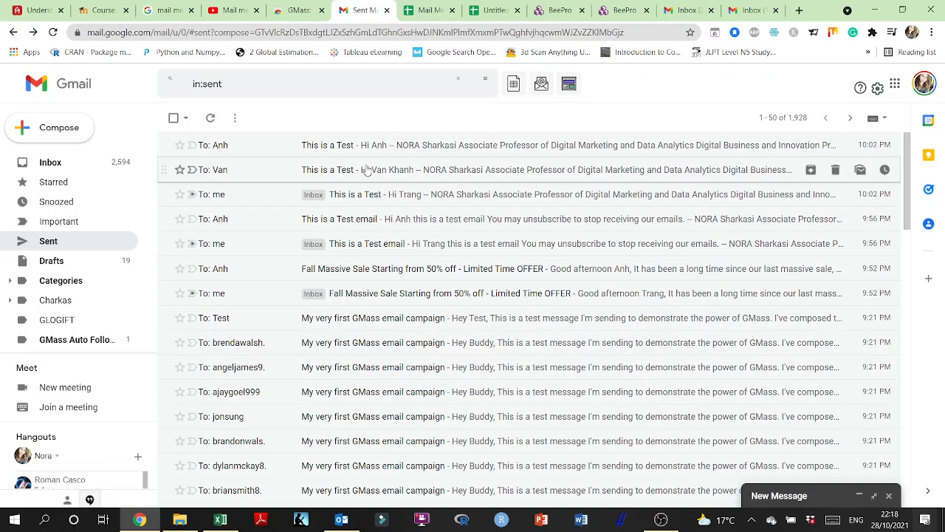
pyautogui.click(375, 146)
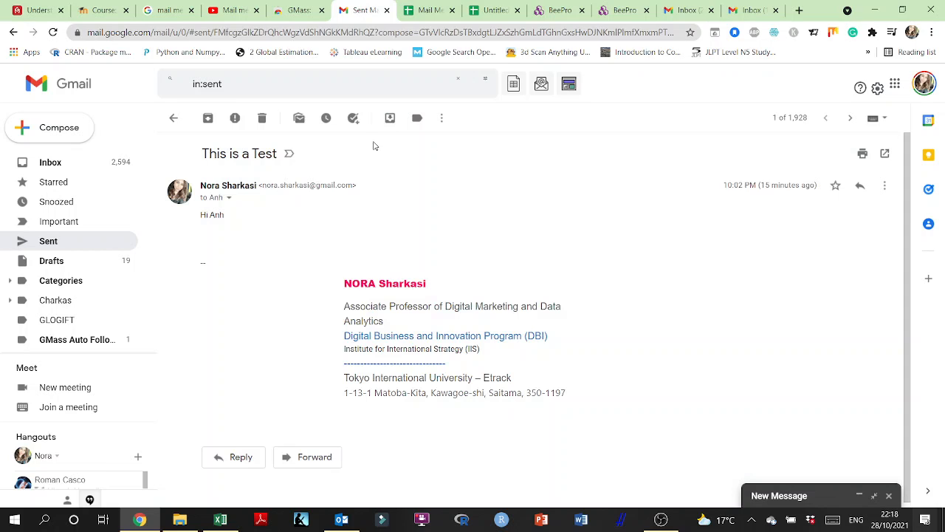
# Check the recipient details of the two most recent sent "This is a Test" messages and return to the Sent list.
pyautogui.click(228, 198)
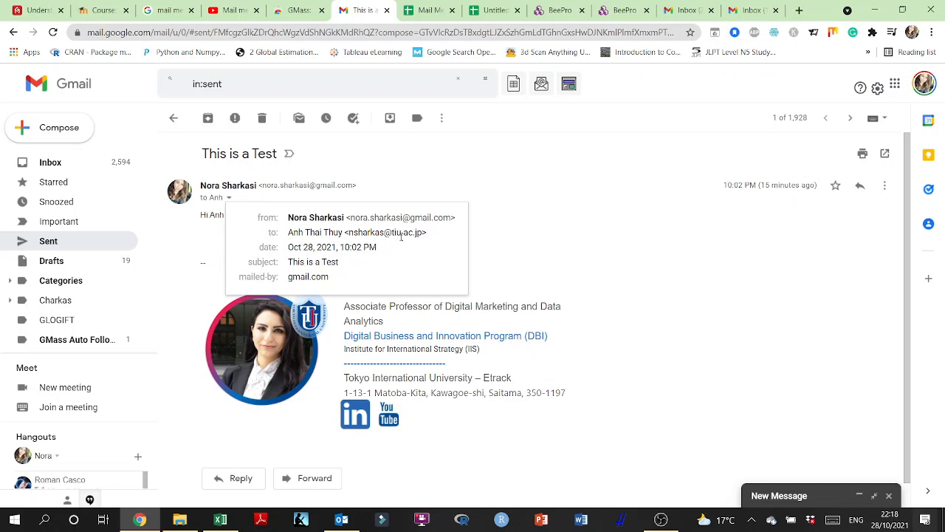
pyautogui.click(13, 32)
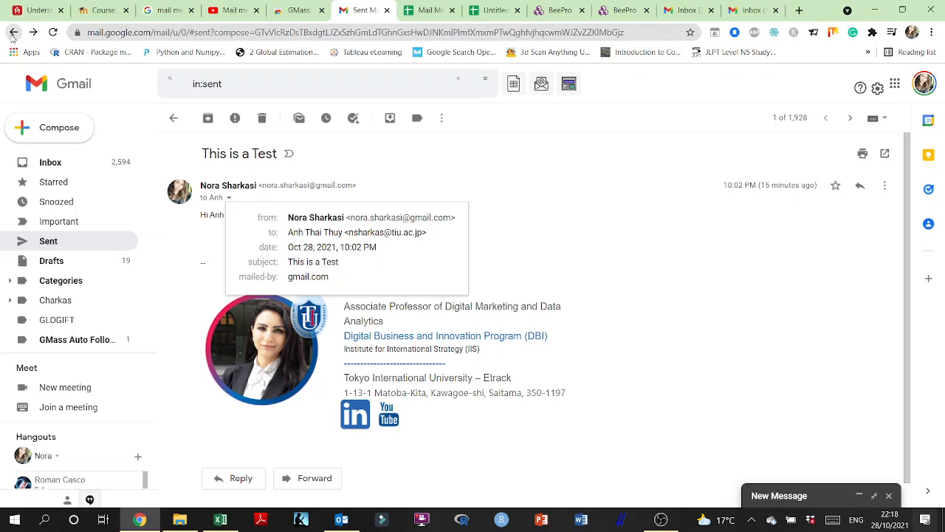
pyautogui.click(349, 177)
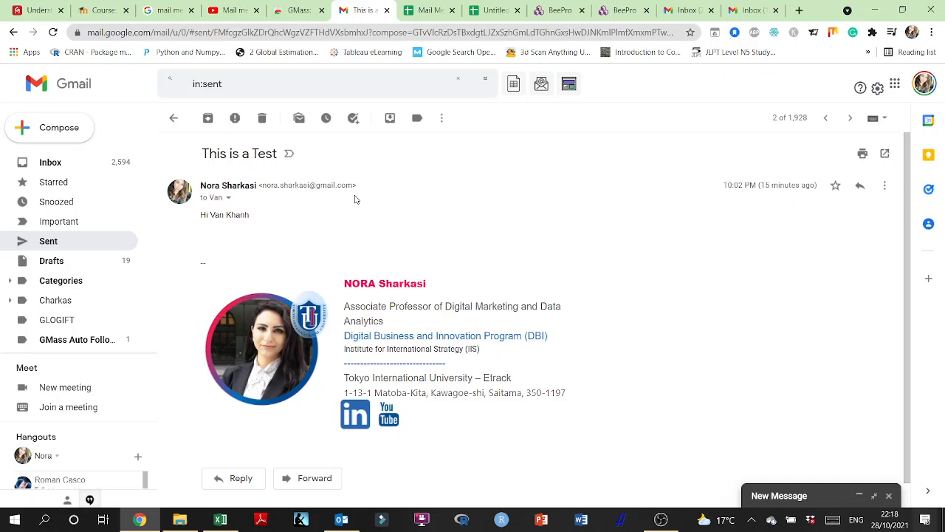
pyautogui.click(228, 198)
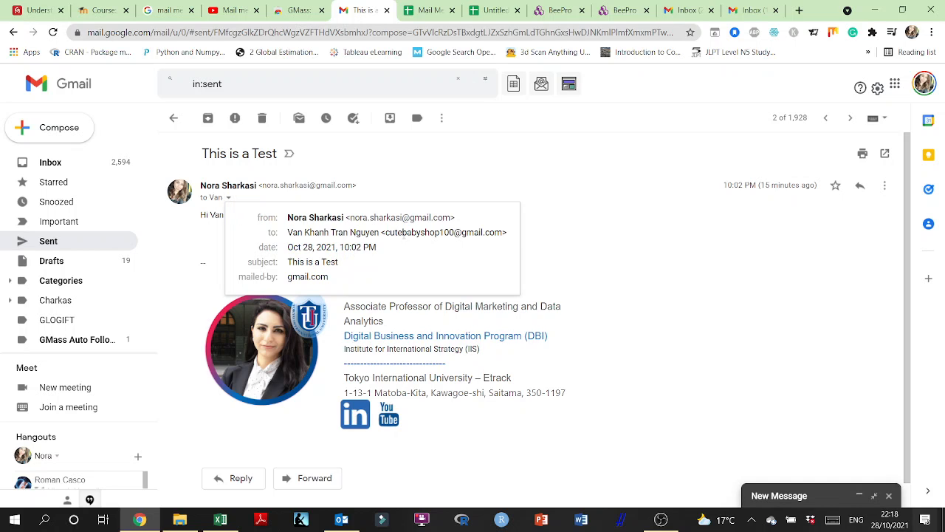
pyautogui.moveTo(403, 235)
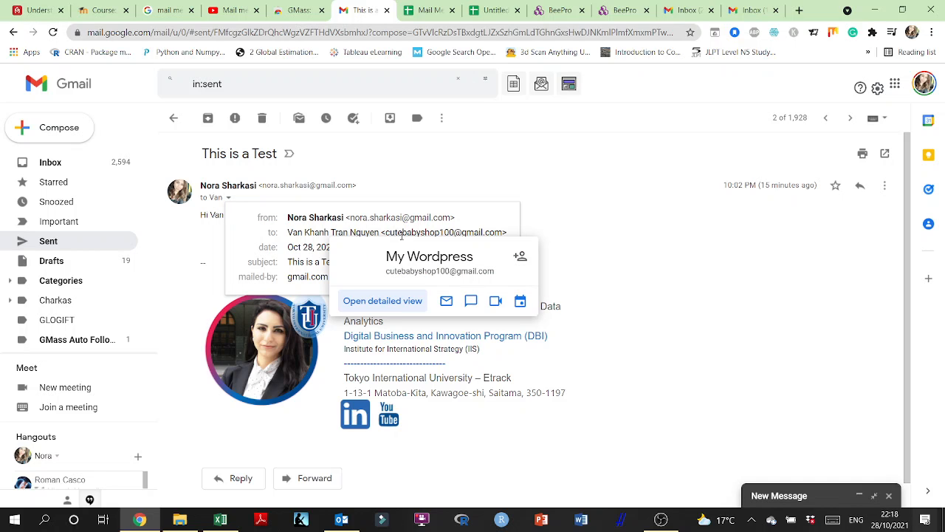
pyautogui.click(13, 33)
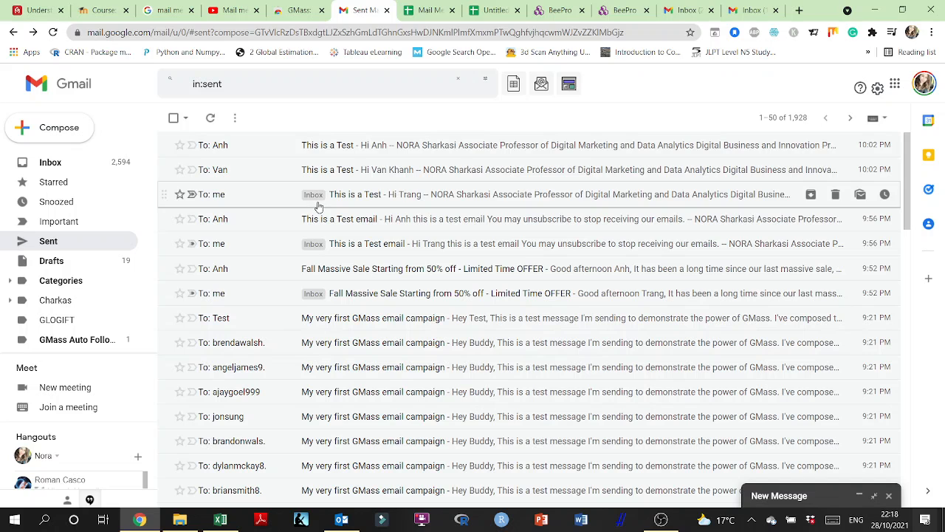
# Switch to the "Mail Merge Test for Mass Mail" spreadsheet, review its email addresses and return to Gmail.
pyautogui.click(491, 10)
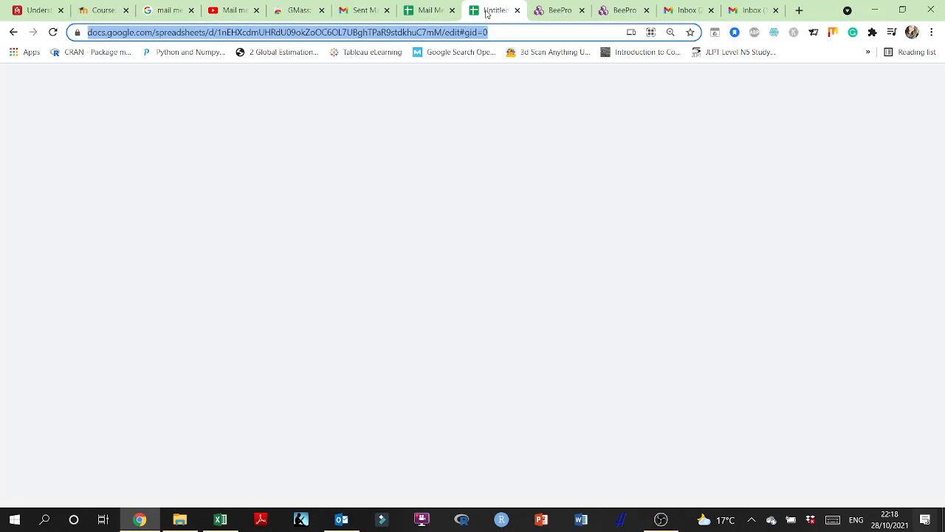
pyautogui.click(426, 11)
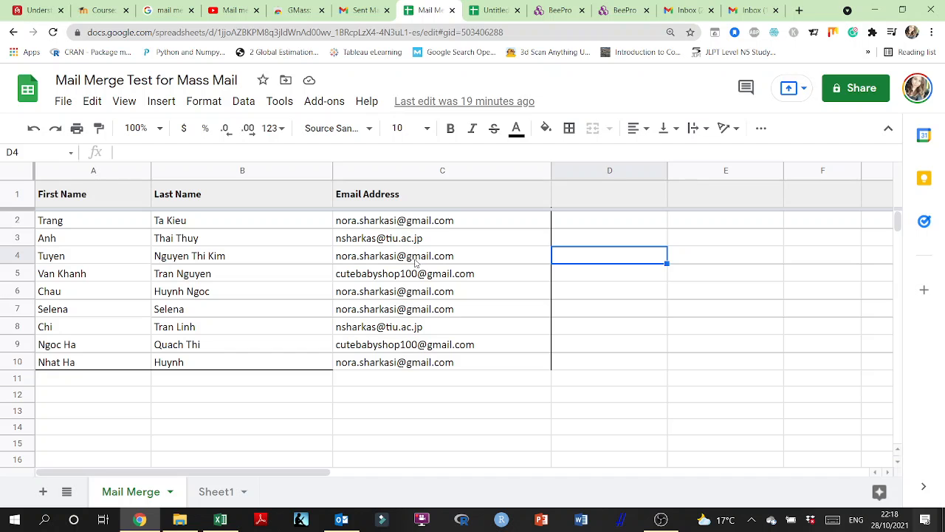
pyautogui.click(374, 8)
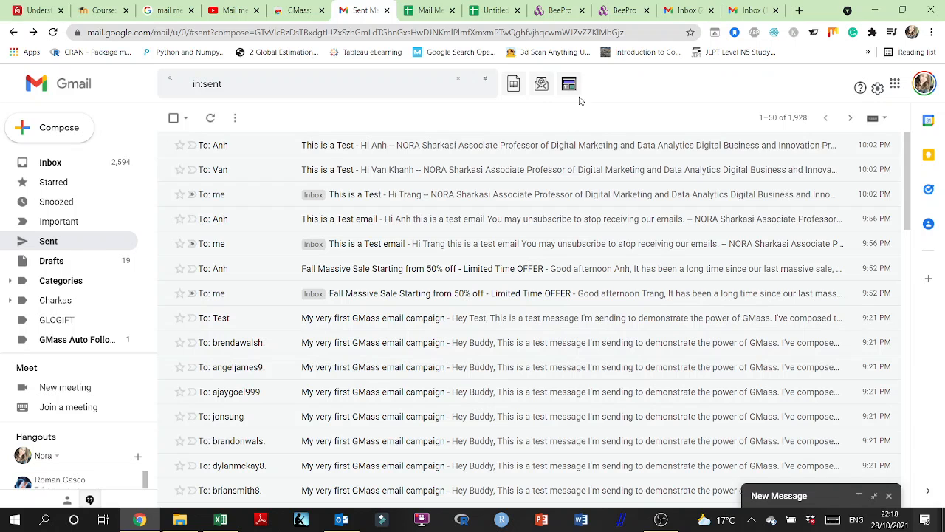
# Connect GMass to the Google Sheet "Mail Merge Test for Mass Mail" as the recipient list of a new message.
pyautogui.click(514, 85)
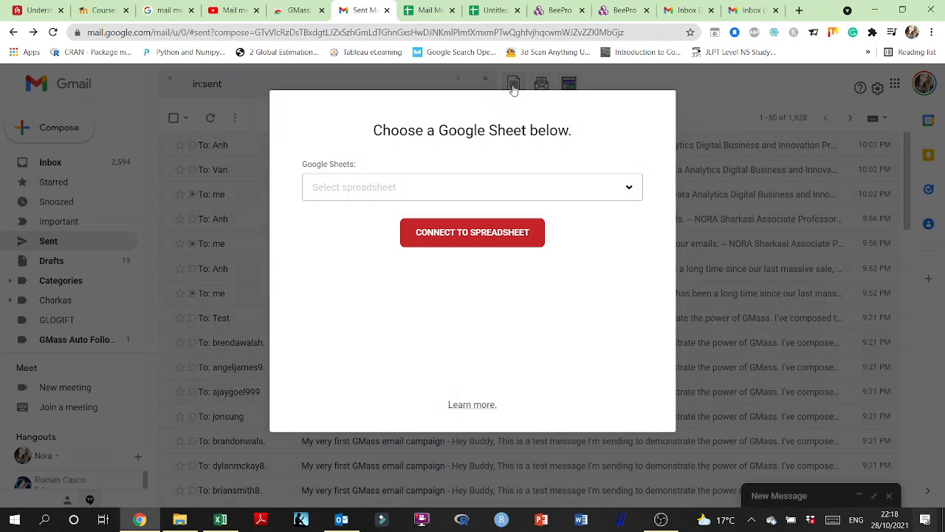
pyautogui.click(638, 194)
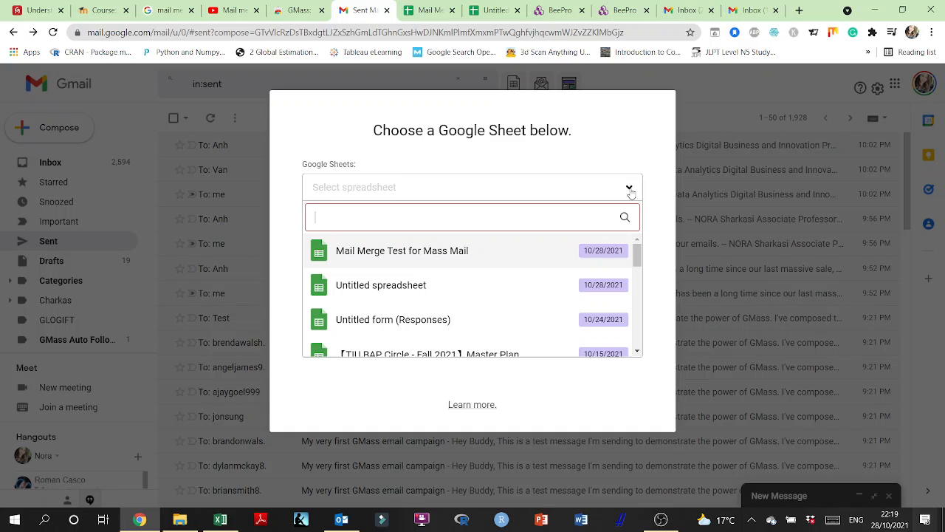
pyautogui.click(422, 244)
pyautogui.click(449, 249)
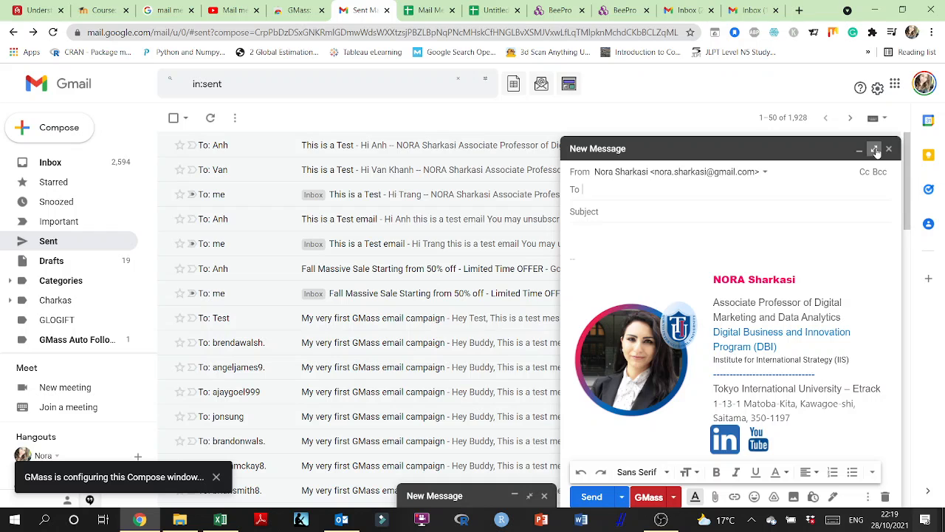
# Enlarge the new message's compose window to full screen and dismiss the GMass recipient list notices.
pyautogui.click(875, 149)
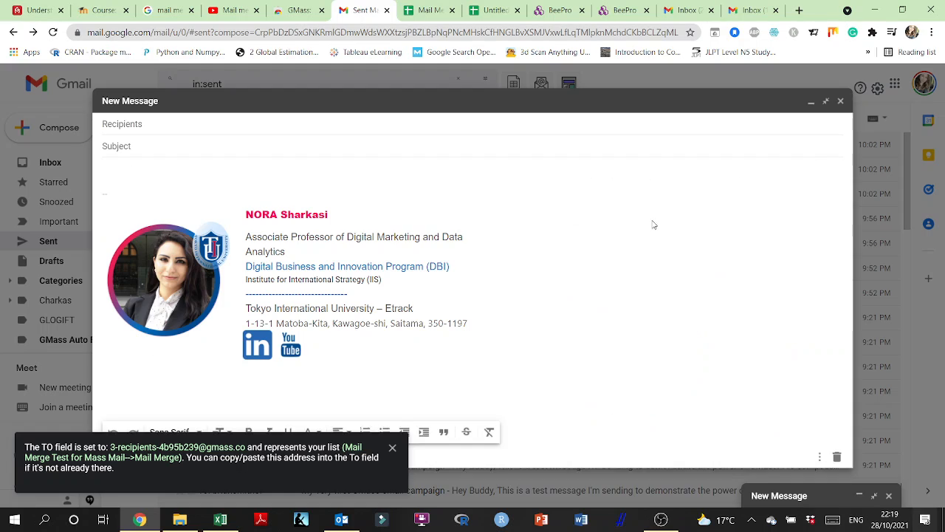
pyautogui.click(392, 448)
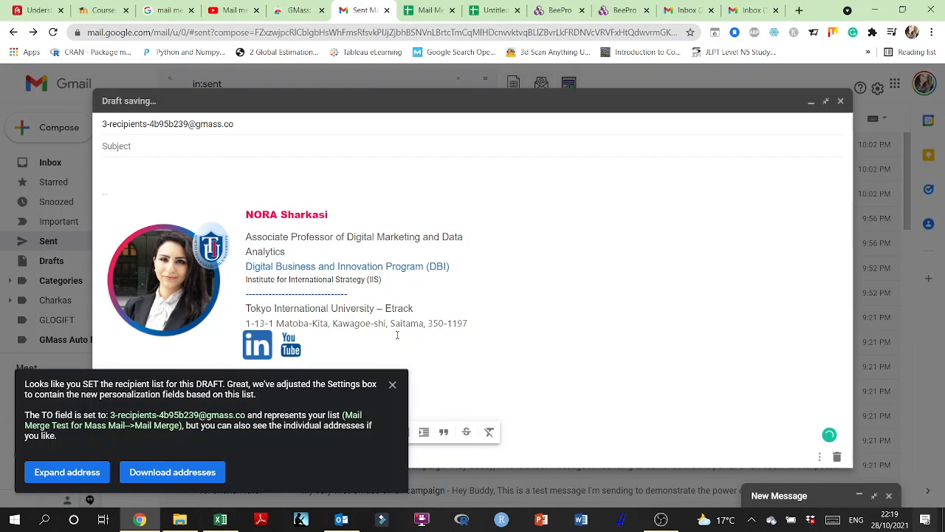
pyautogui.click(392, 385)
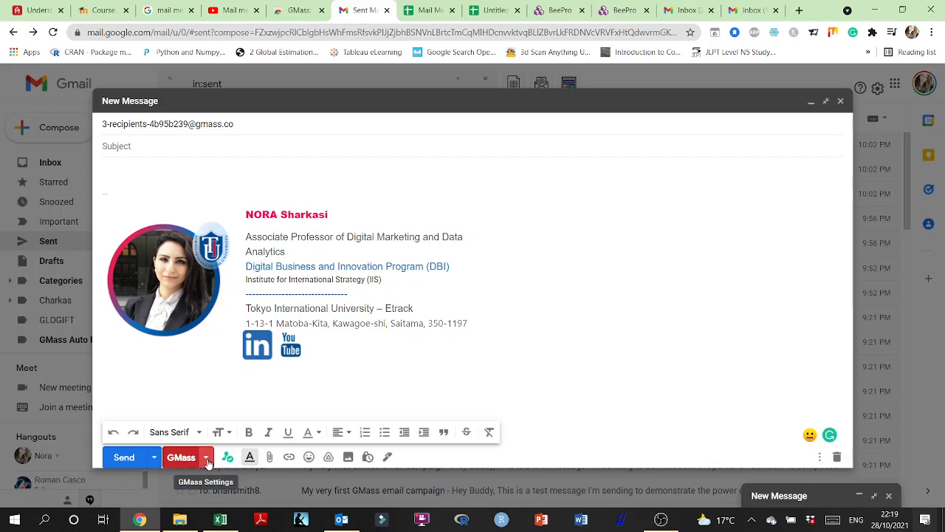
# Replace the message's entire HTML with the copied BeePro code through the GMass HTML editor and apply it.
pyautogui.click(208, 459)
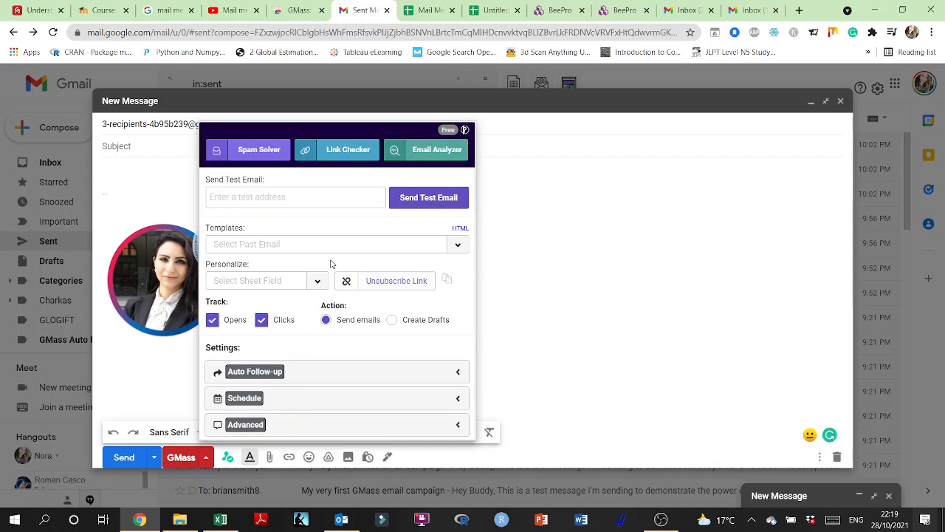
pyautogui.click(461, 228)
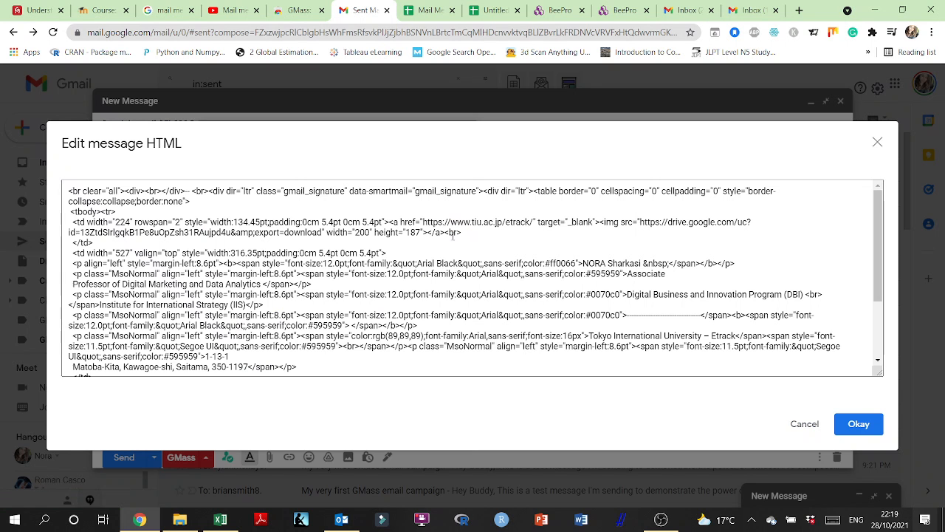
pyautogui.click(446, 244)
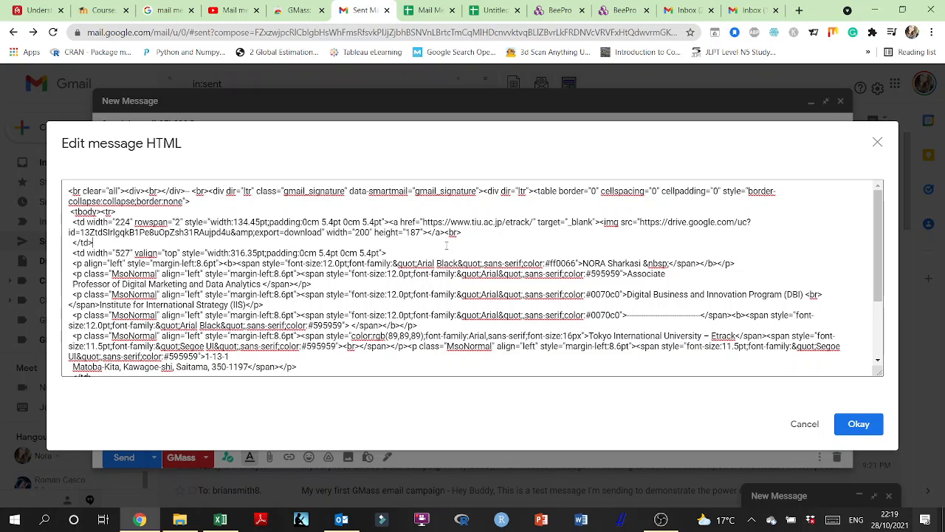
pyautogui.hotkey('ctrl', 'a')
pyautogui.press('BackSpace')
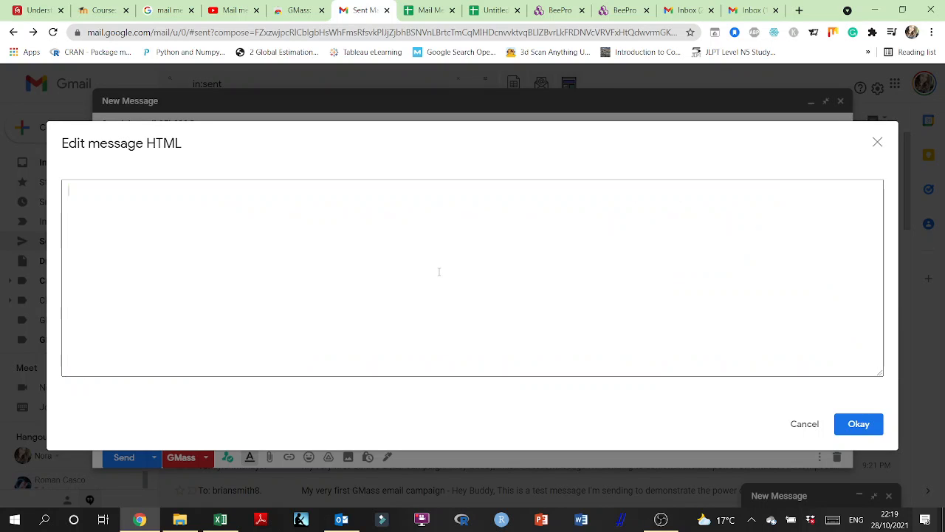
pyautogui.hotkey('ctrl', 'v')
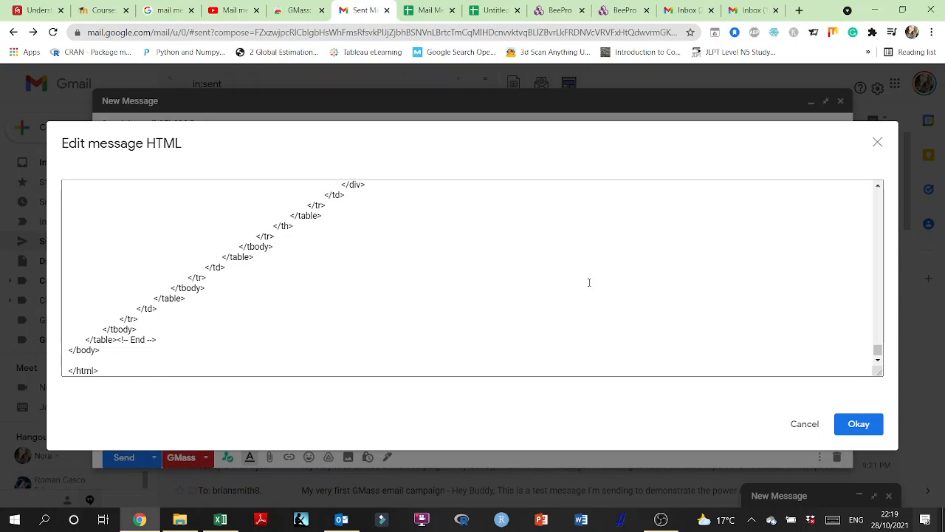
pyautogui.scroll(10, 590, 282)
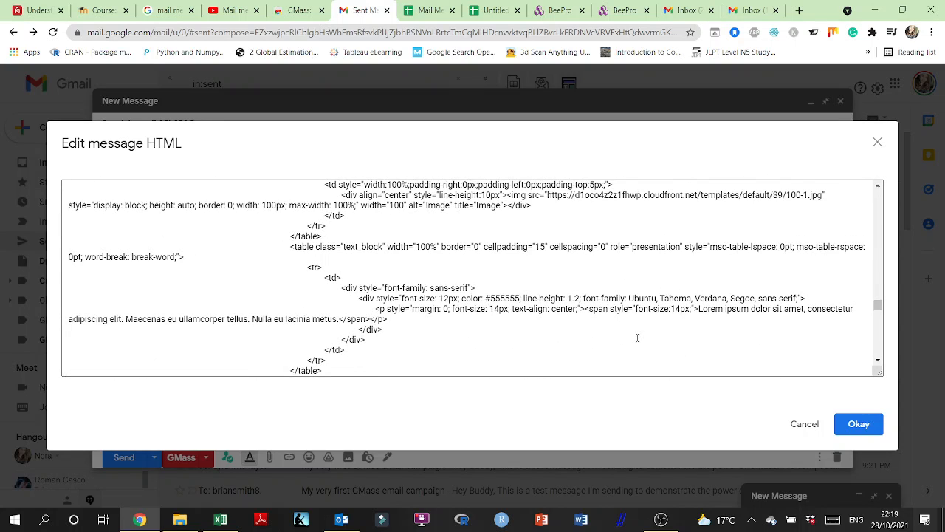
pyautogui.click(857, 426)
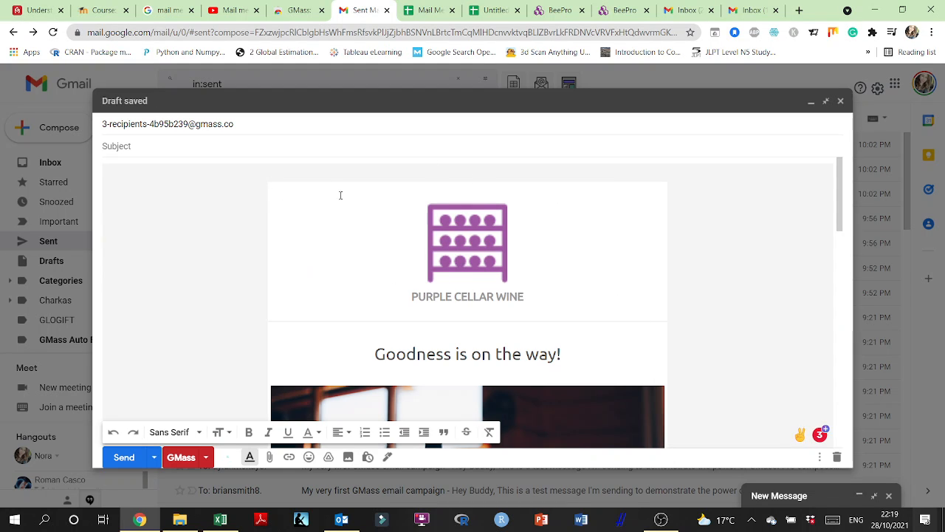
# Examine the inserted design in the message body, from the logo to the "Hello {First Name}" greeting and tracking button.
pyautogui.scroll(-1, 644, 258)
pyautogui.scroll(-10, 644, 258)
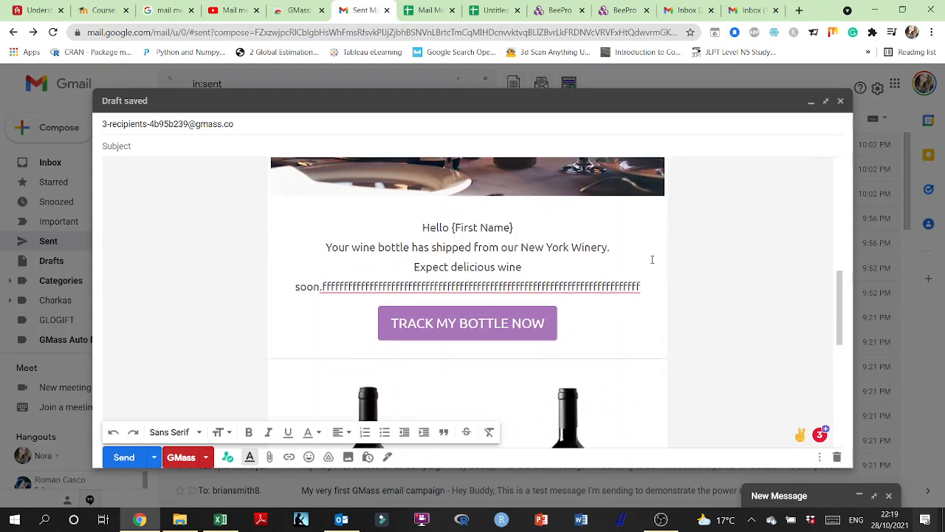
pyautogui.scroll(10, 649, 254)
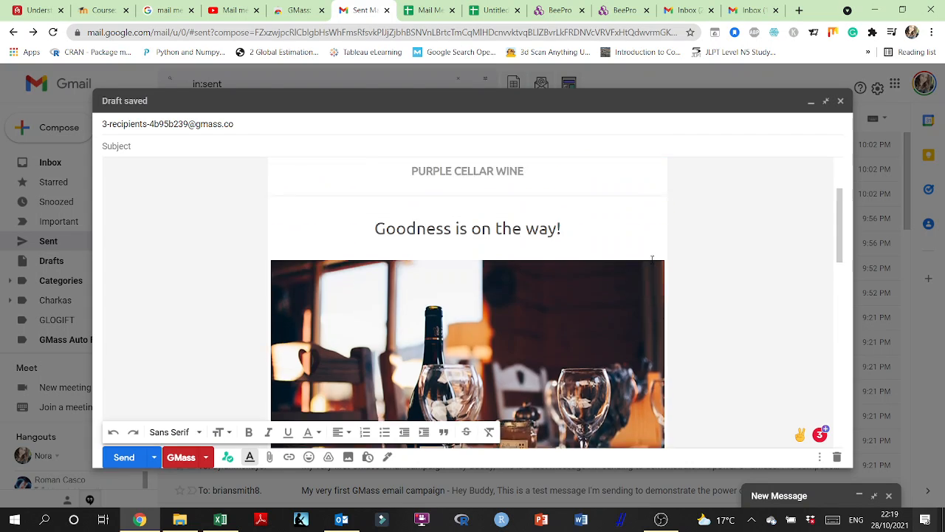
pyautogui.scroll(-8, 558, 259)
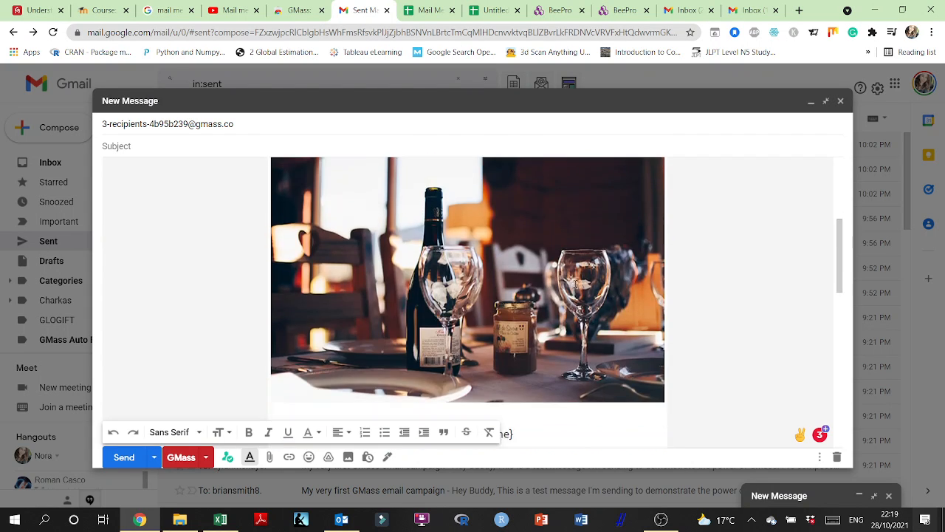
pyautogui.scroll(10, 682, 263)
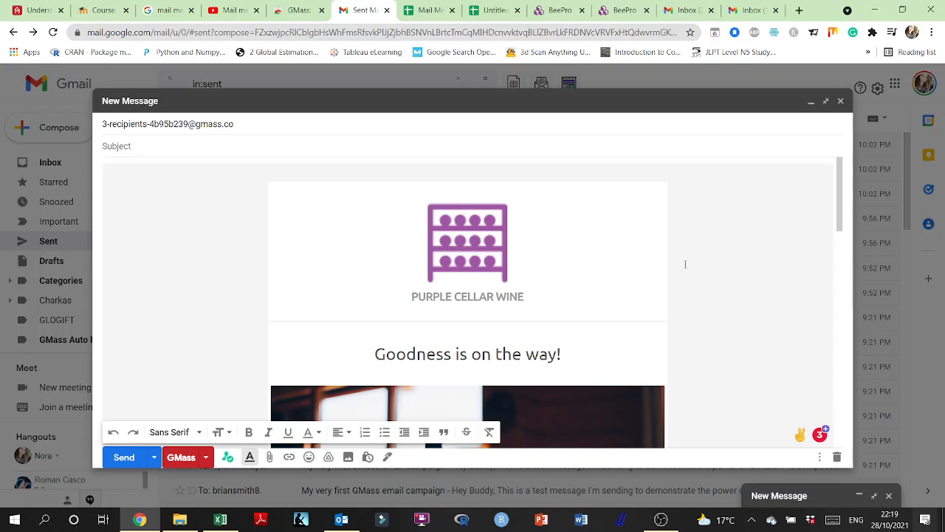
pyautogui.scroll(-3, 572, 313)
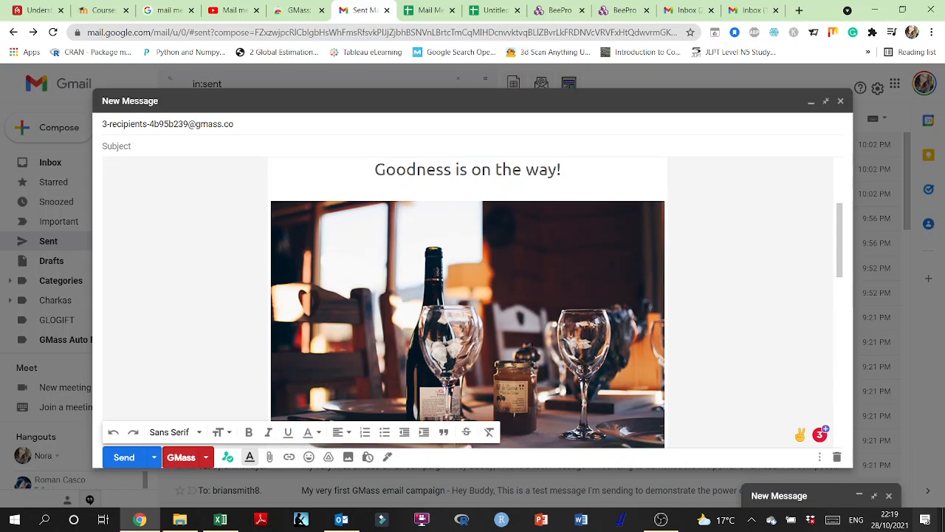
pyautogui.scroll(-8, 506, 317)
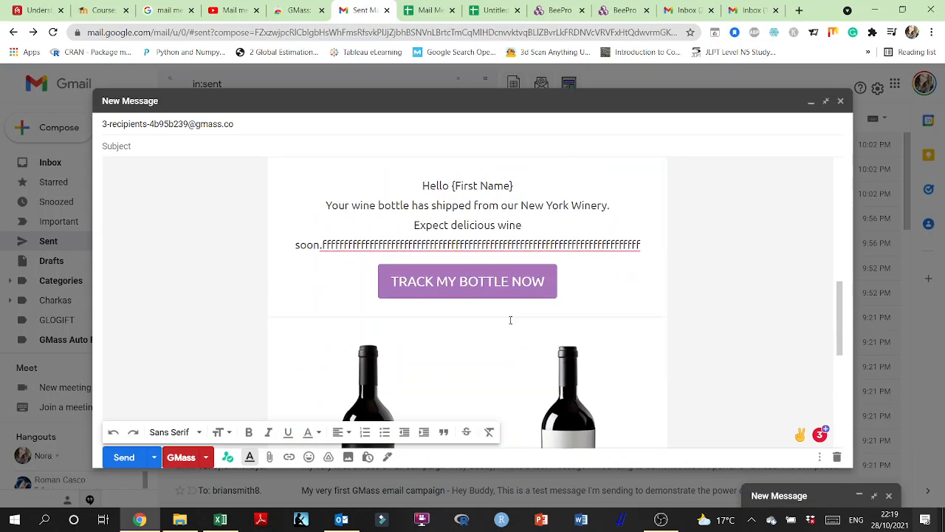
pyautogui.scroll(10, 510, 320)
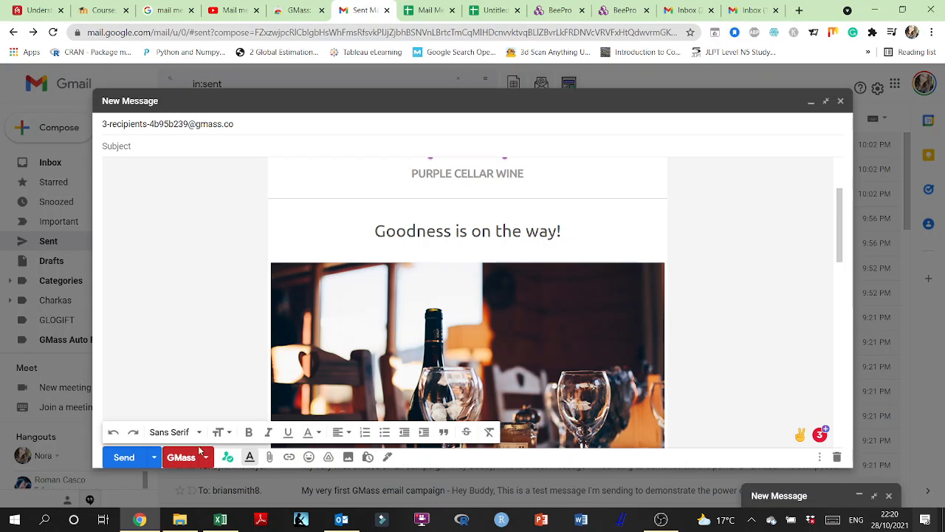
# Enter "Best Offer of the Year - Upto 89% discount on S" as the message's subject.
pyautogui.scroll(1, 625, 257)
pyautogui.scroll(1, 624, 257)
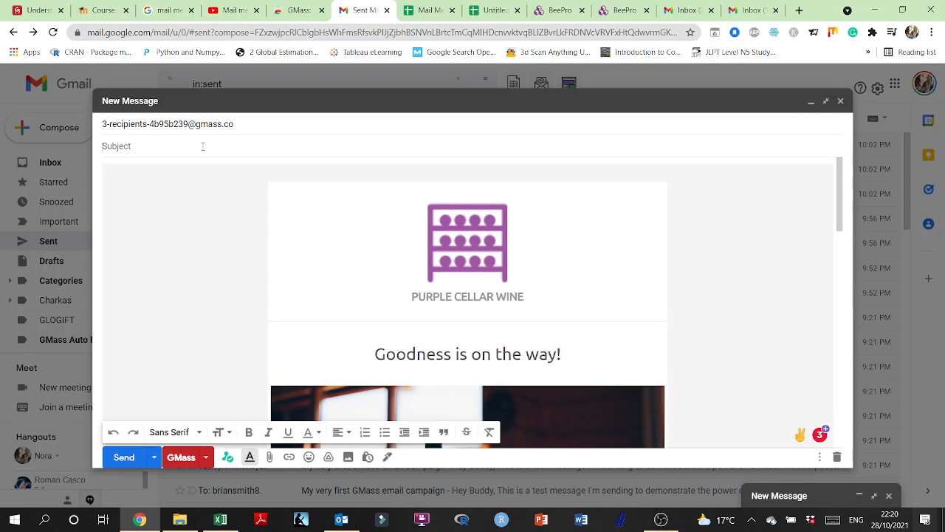
pyautogui.write('Best Offer of the Year - Upt')
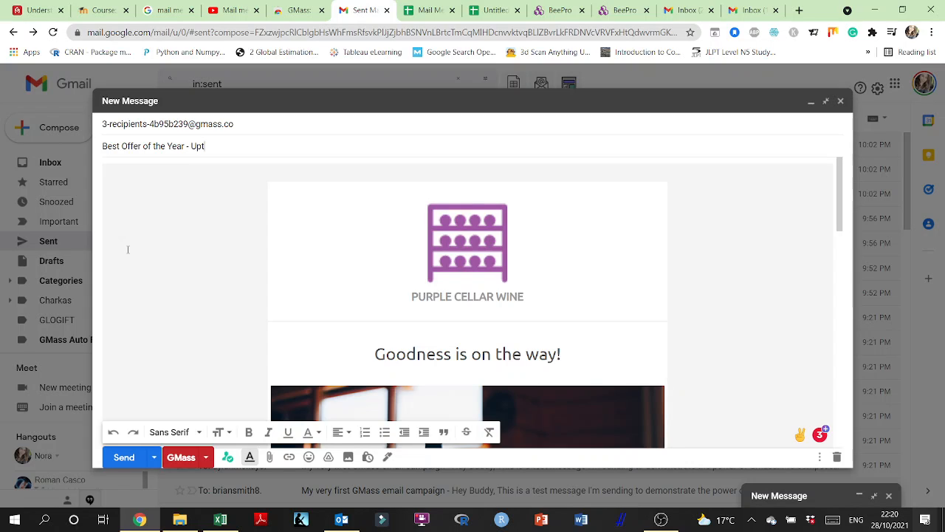
pyautogui.write('o 89% discount on Sa')
# Replace "of the Year" in the message's subject with "on Sparkling wine".
pyautogui.moveTo(153, 146); pyautogui.dragTo(181, 150)
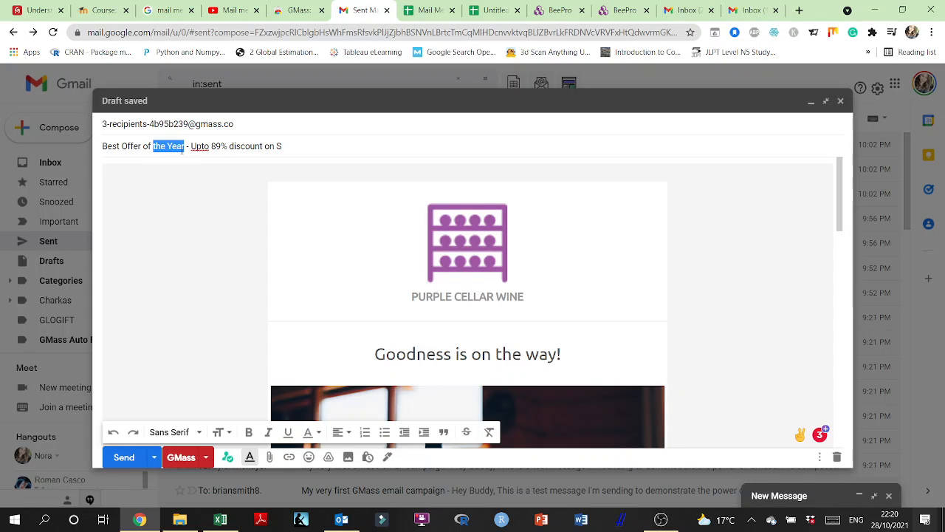
pyautogui.press('BackSpace')
pyautogui.press('BackSpace')
pyautogui.press('BackSpace')
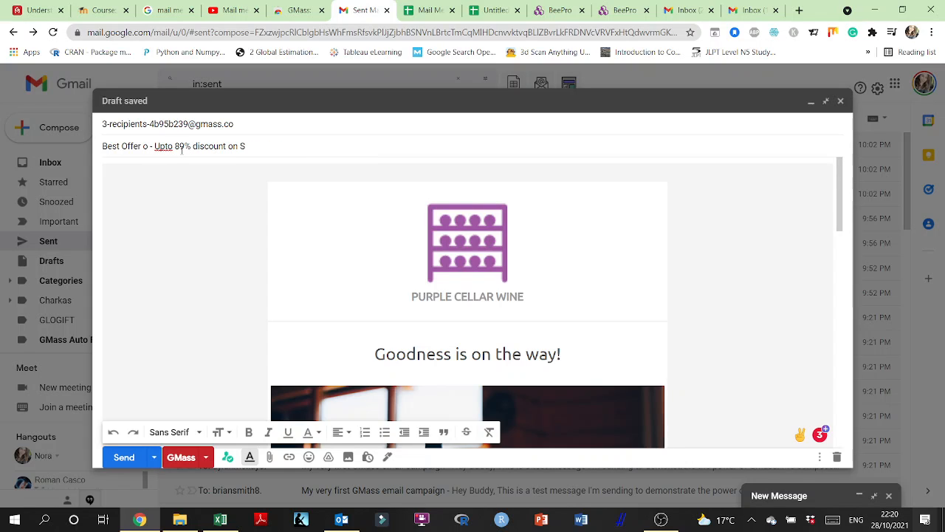
pyautogui.press('BackSpace')
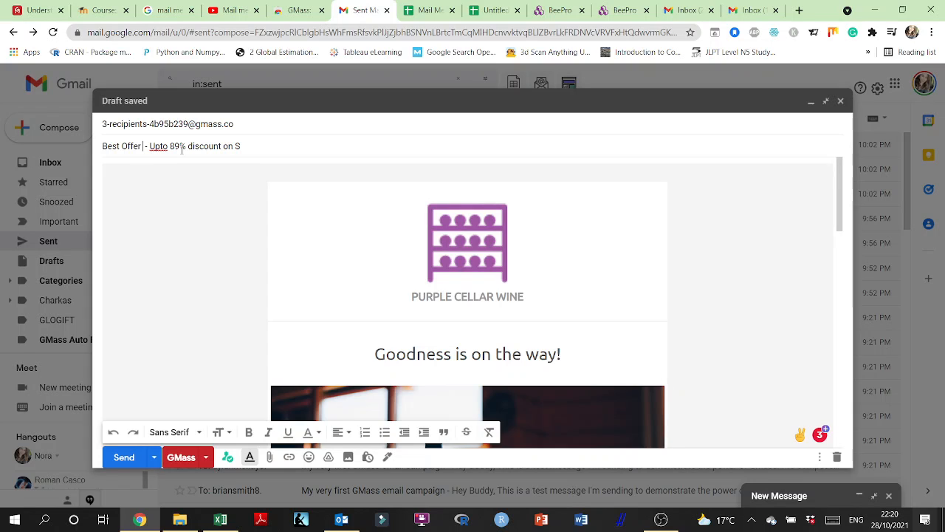
pyautogui.write('on Spark')
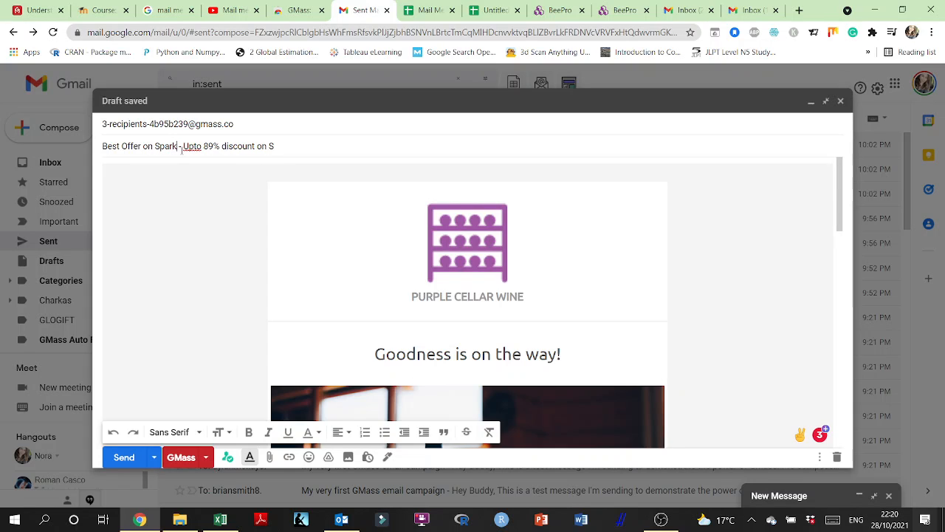
pyautogui.write('ling')
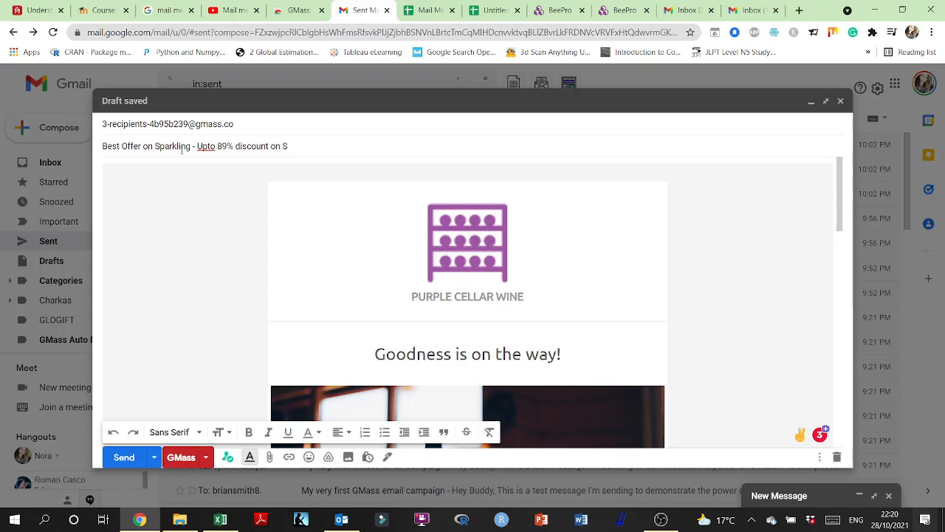
pyautogui.write(' wine')
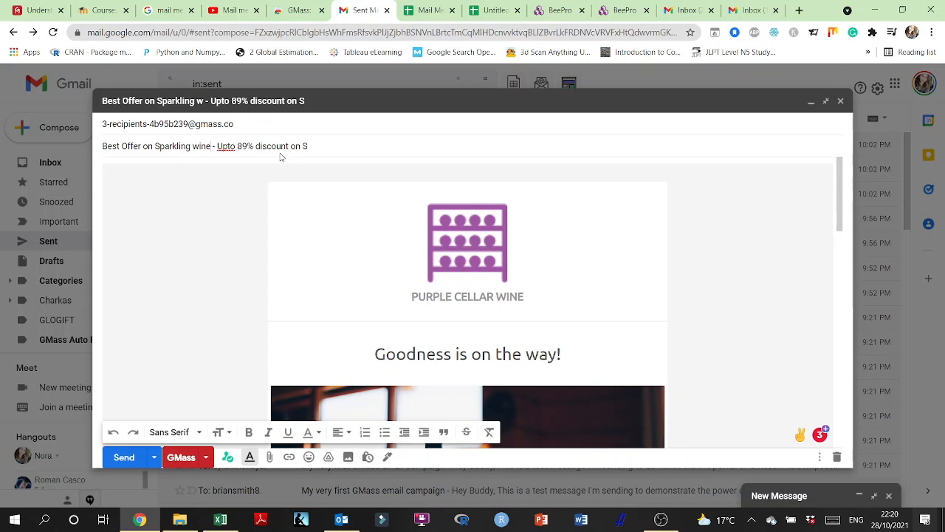
# Replace the subject's ending "discount on S" with "off" and correct "Upto" to "Up to".
pyautogui.moveTo(307, 147); pyautogui.dragTo(256, 147)
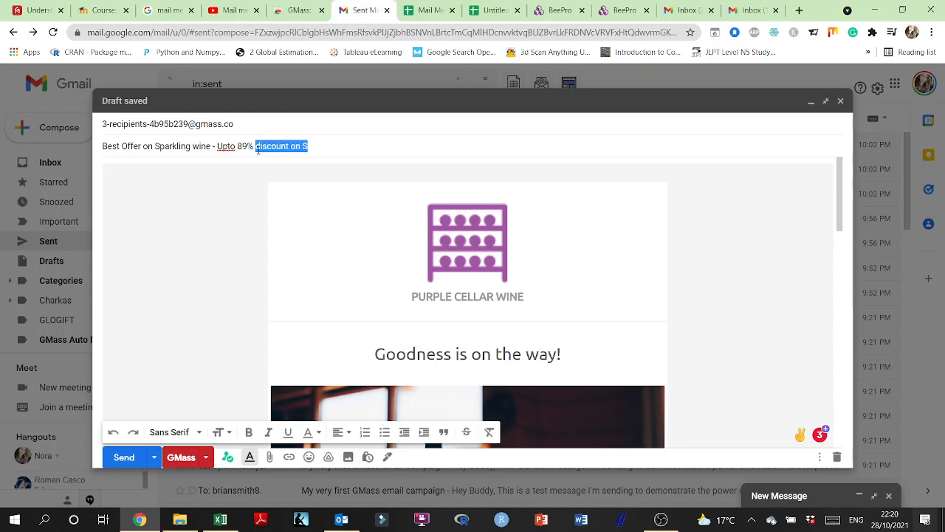
pyautogui.write('off')
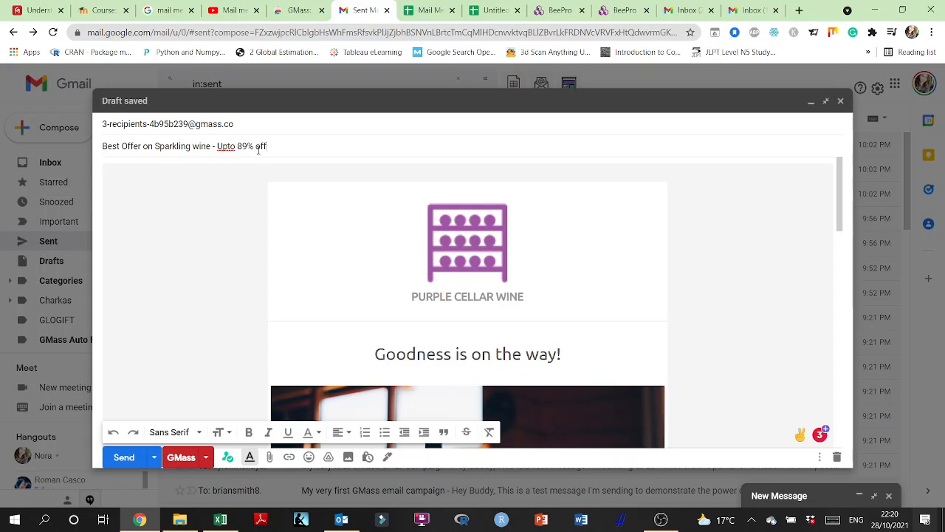
pyautogui.click(228, 146)
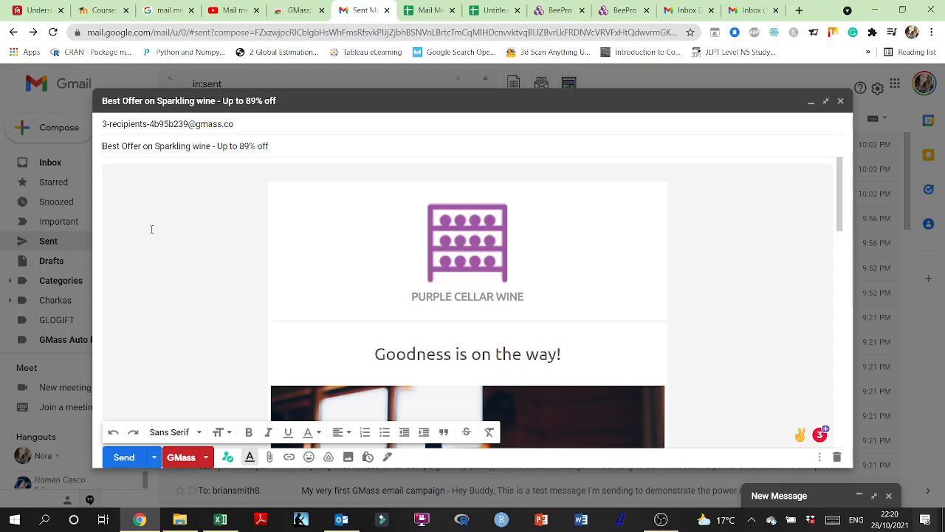
# Insert the First Name merge field followed by " - " at the start of the subject.
pyautogui.write('P')
pyautogui.press('BackSpace')
pyautogui.write('{')
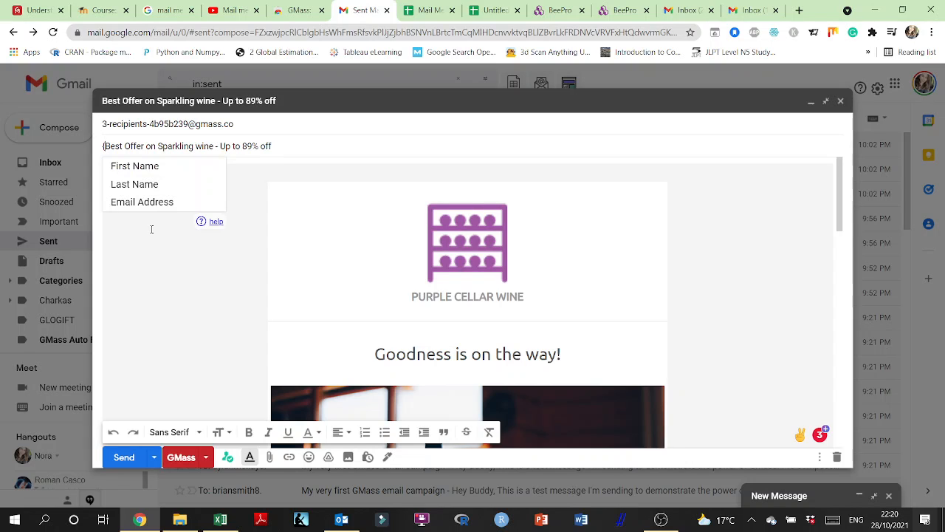
pyautogui.click(135, 165)
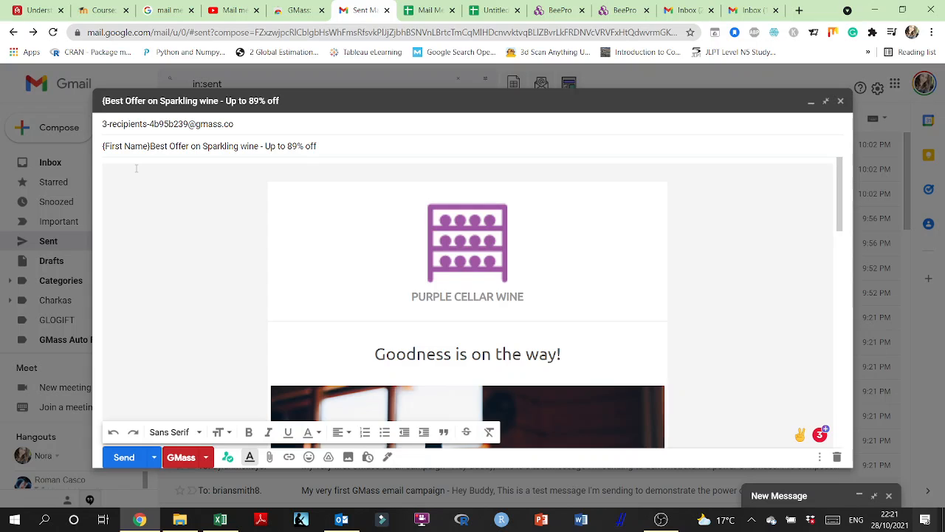
pyautogui.write('-')
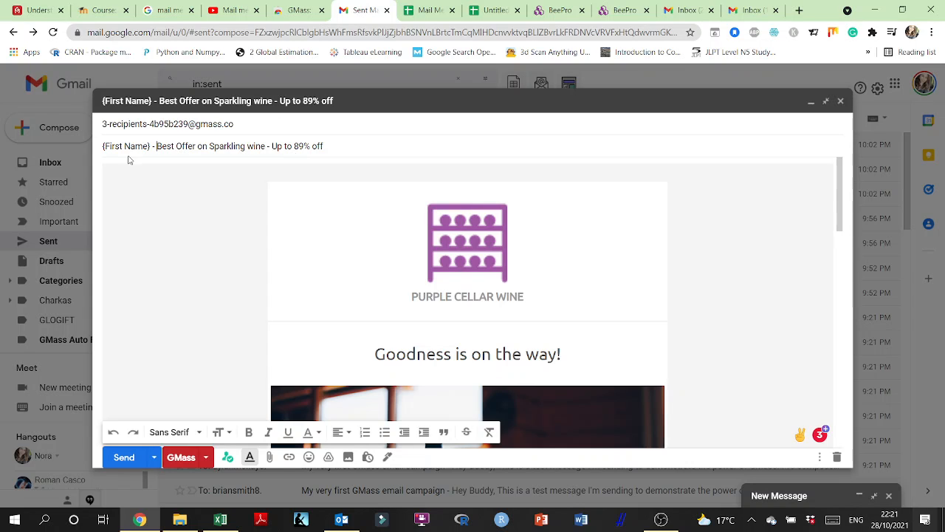
# Replace the "Hello {First Name}" greeting in the message body with "Hey" and the First Name merge field.
pyautogui.scroll(-2, 419, 316)
pyautogui.scroll(-4, 419, 316)
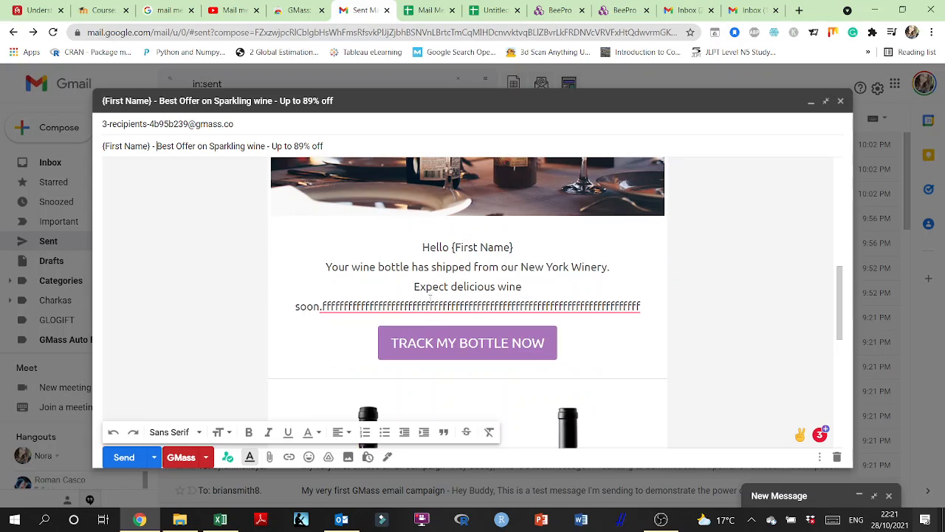
pyautogui.moveTo(420, 248); pyautogui.dragTo(520, 252)
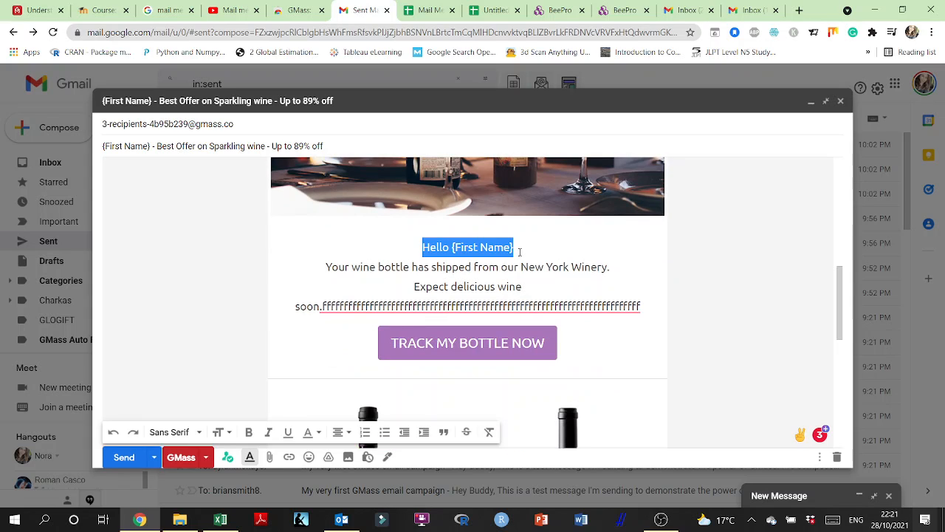
pyautogui.press('BackSpace')
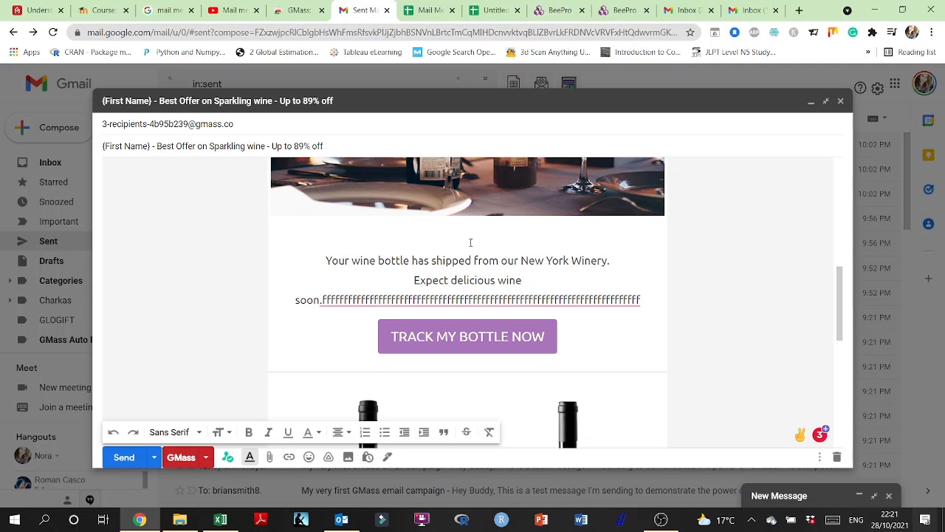
pyautogui.click(470, 242)
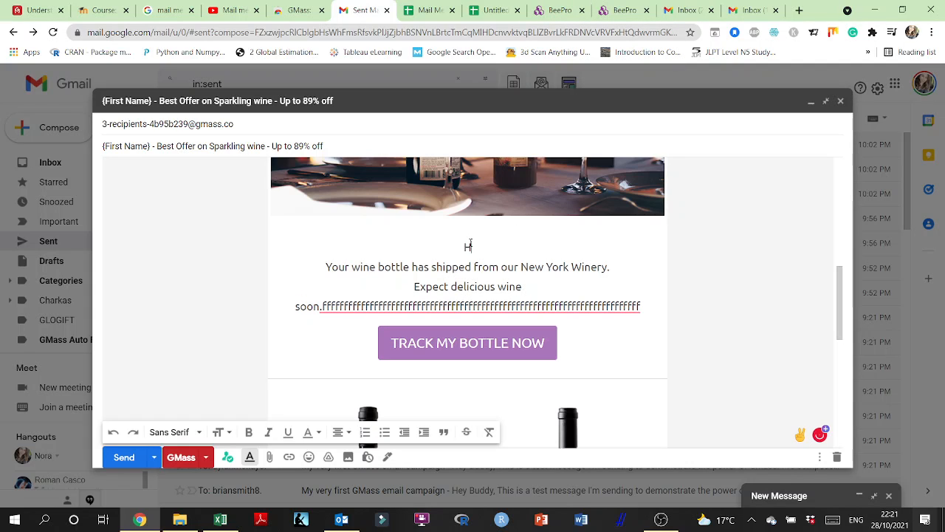
pyautogui.write('Hey P')
pyautogui.press('BackSpace')
pyautogui.write('{')
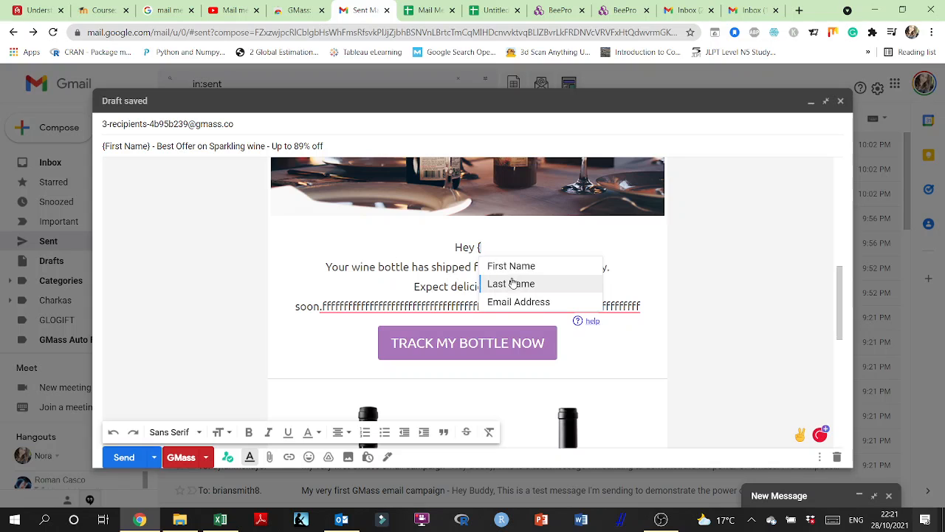
pyautogui.click(513, 267)
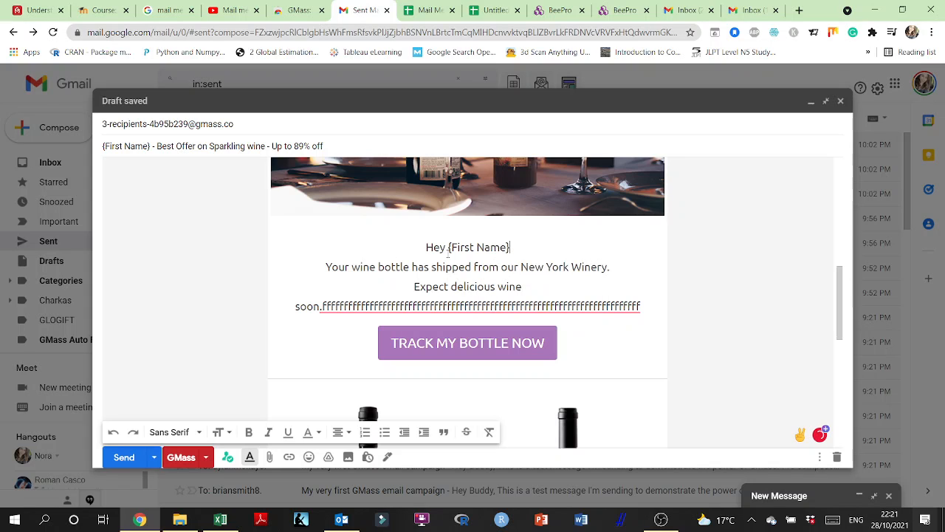
# Change the word "Hey" before the First Name field in the body greeting to "Good evening".
pyautogui.doubleClick(436, 249)
pyautogui.write('Good ev')
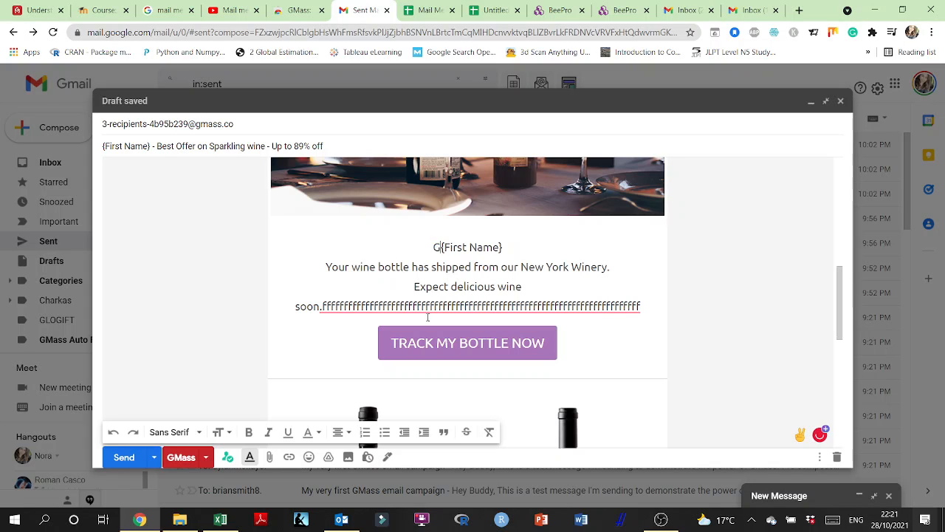
pyautogui.write('ening')
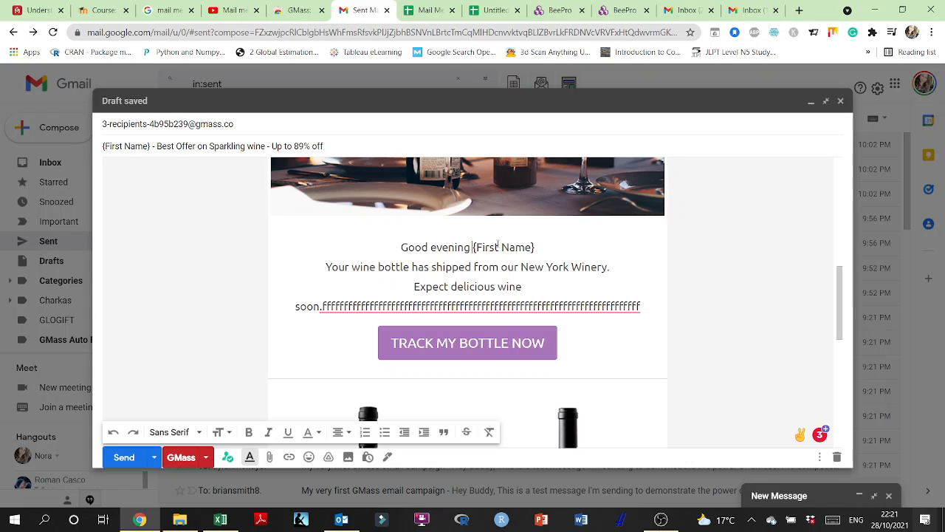
# Check the recipient spreadsheets in Google Sheets, return to the Gmail draft and review its design from the logo to the greeting.
pyautogui.click(495, 11)
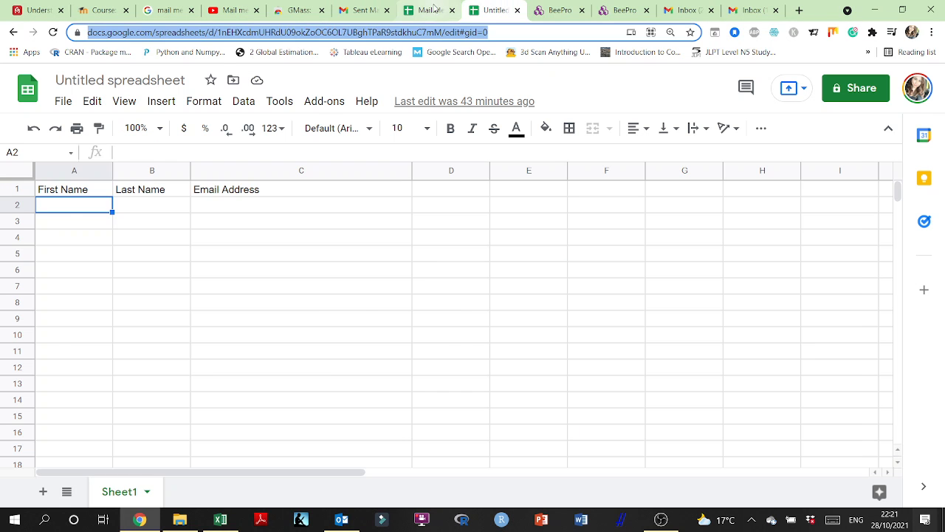
pyautogui.click(428, 10)
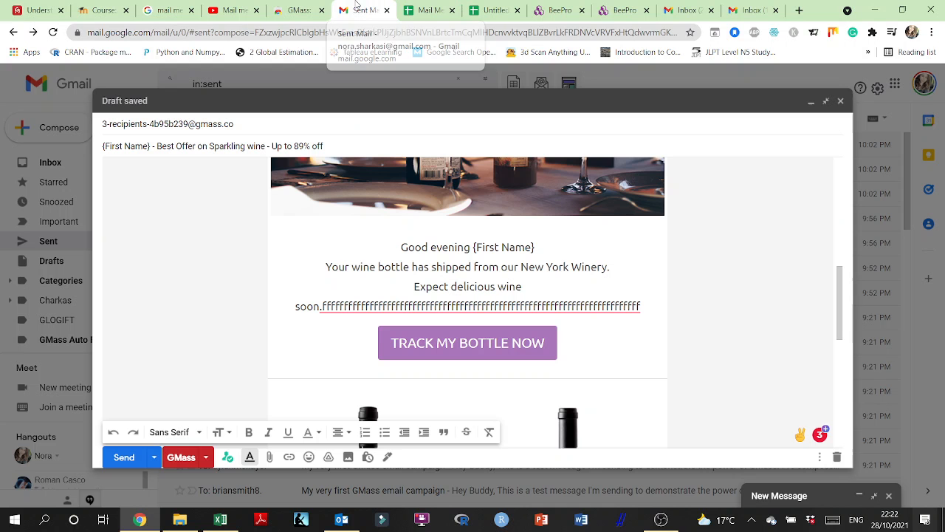
pyautogui.click(357, 7)
pyautogui.scroll(3, 535, 293)
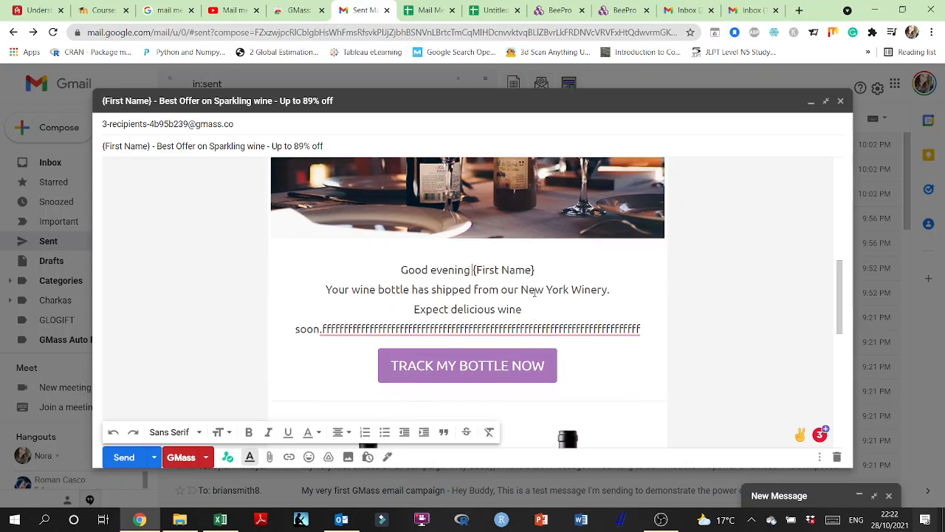
pyautogui.scroll(-2, 535, 293)
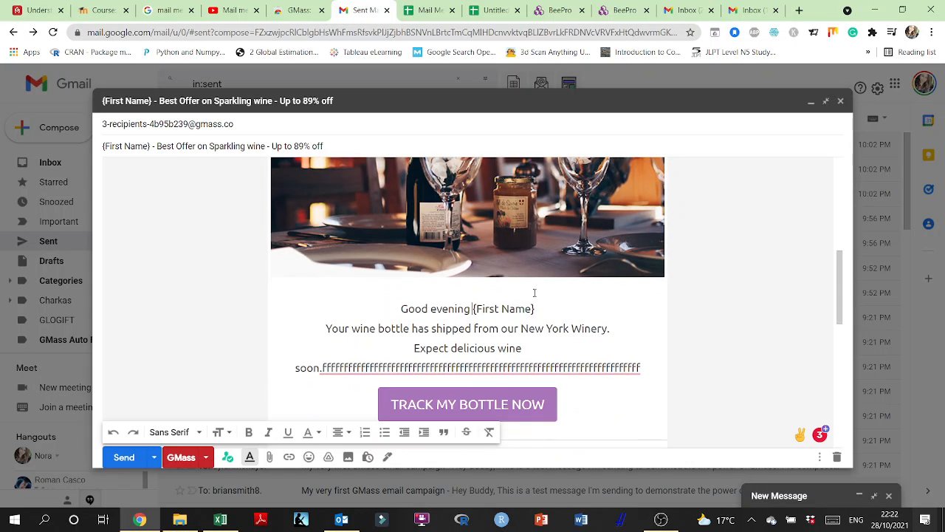
pyautogui.scroll(4, 534, 294)
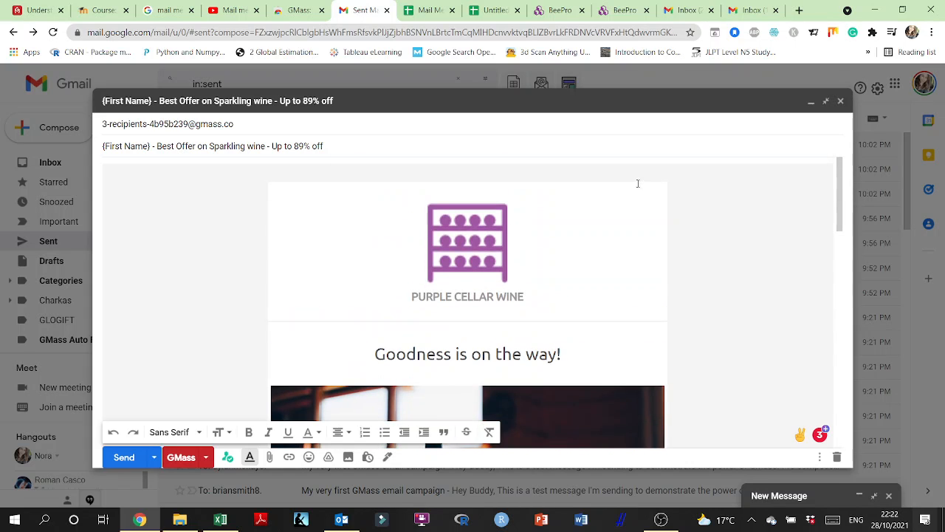
pyautogui.scroll(-10, 692, 281)
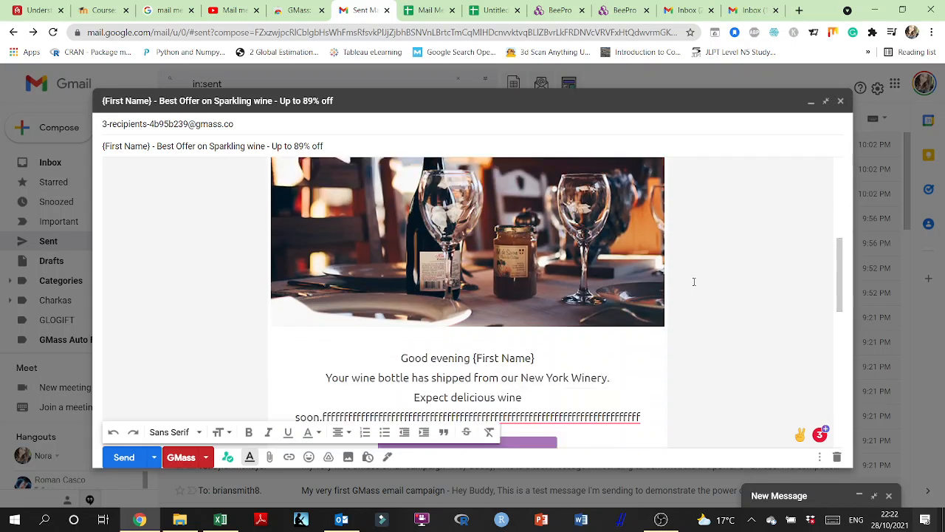
pyautogui.scroll(10, 695, 281)
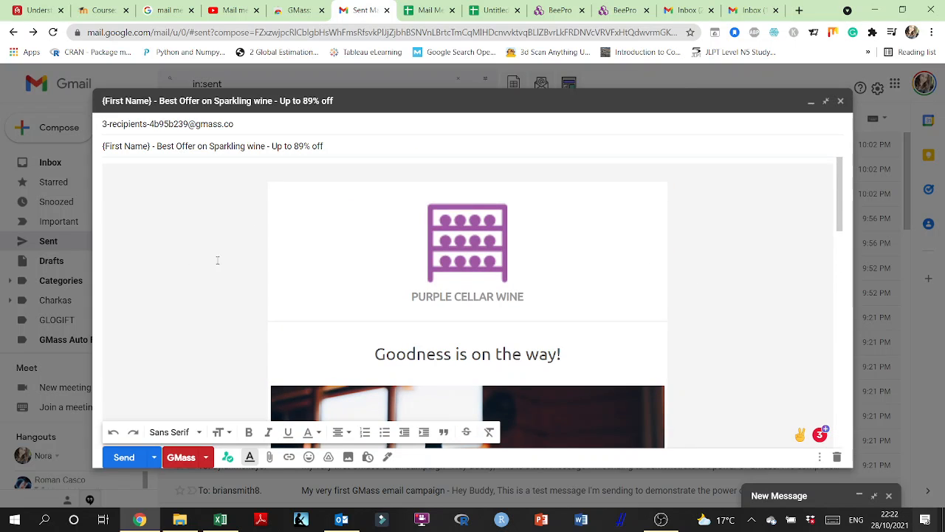
# Send the campaign through GMass, then reload the Sent folder and close the leftover new message.
pyautogui.click(178, 458)
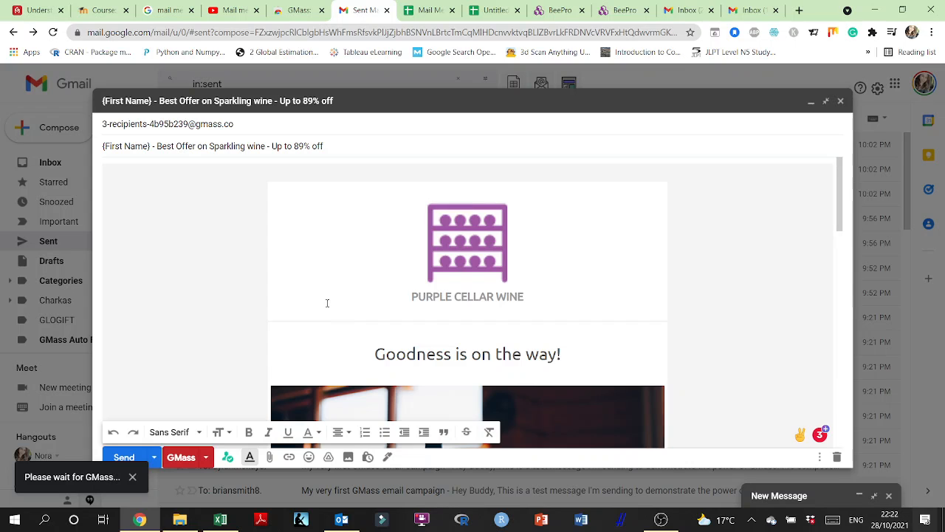
pyautogui.click(205, 457)
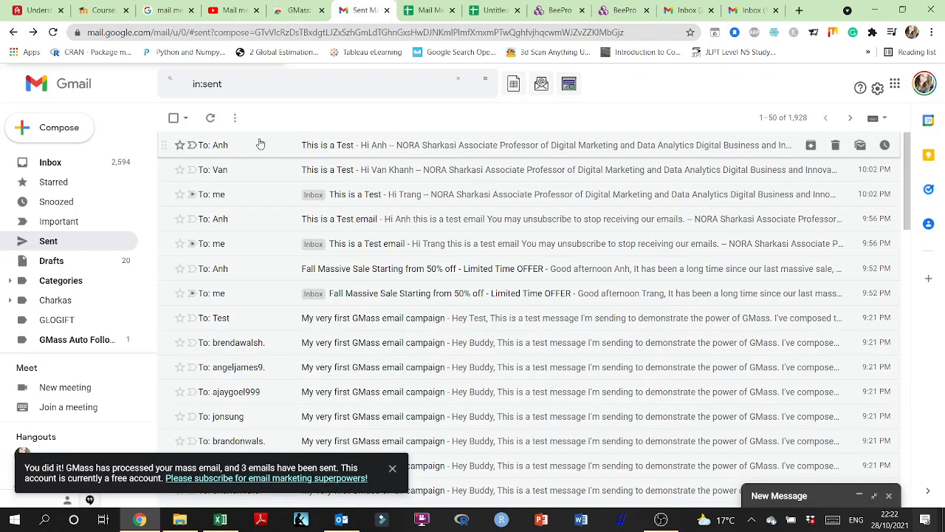
pyautogui.click(53, 33)
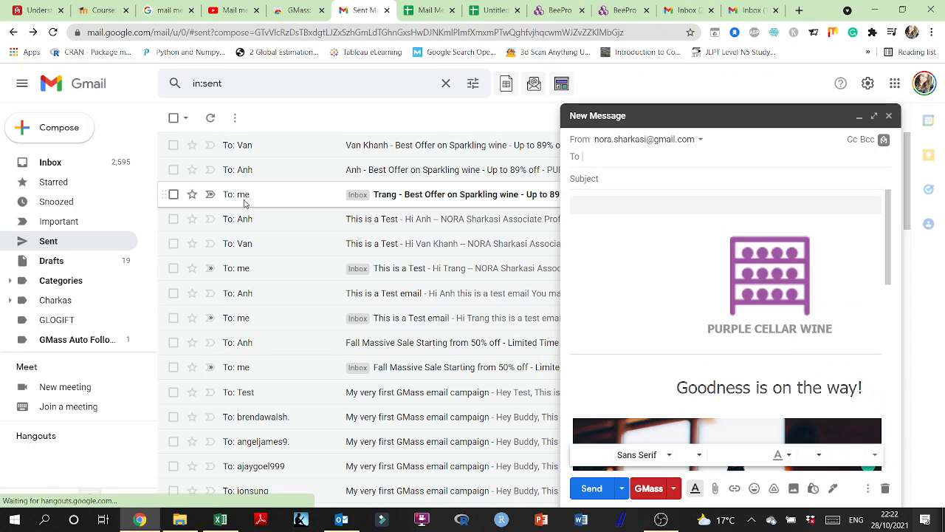
pyautogui.click(888, 116)
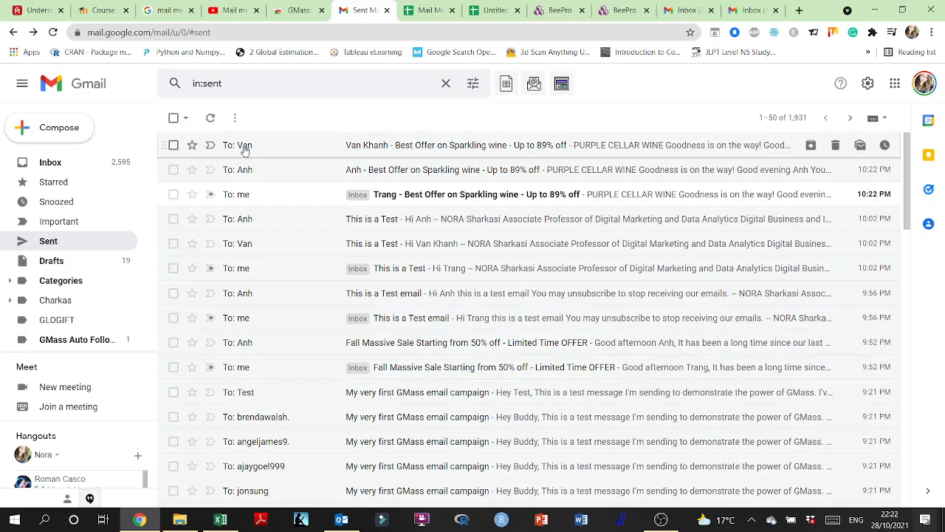
# Open the newest sent campaign email and examine its recipient details and its design down to the footer.
pyautogui.click(356, 148)
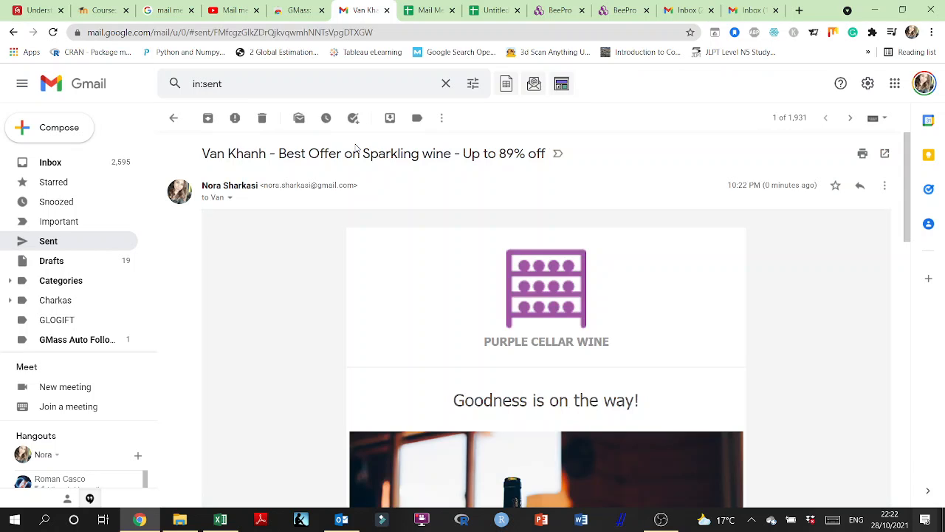
pyautogui.click(230, 198)
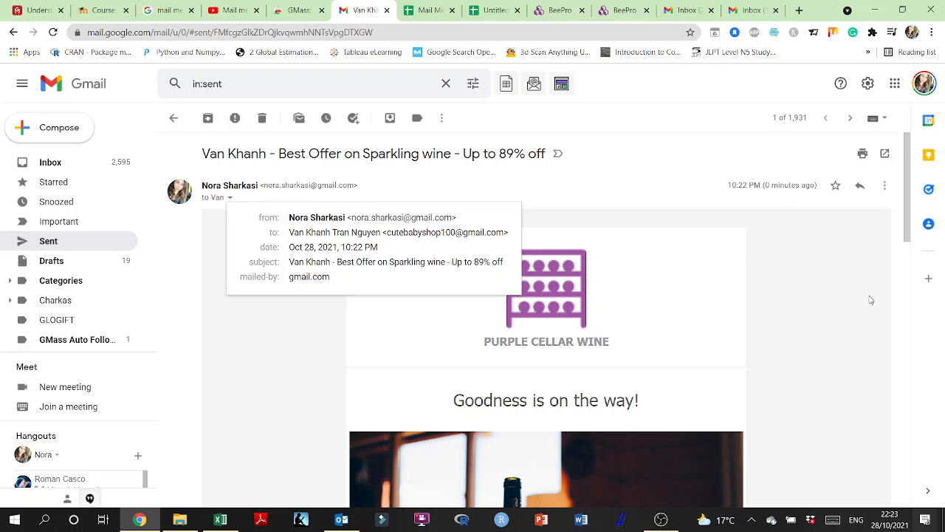
pyautogui.click(812, 302)
pyautogui.scroll(-3, 644, 266)
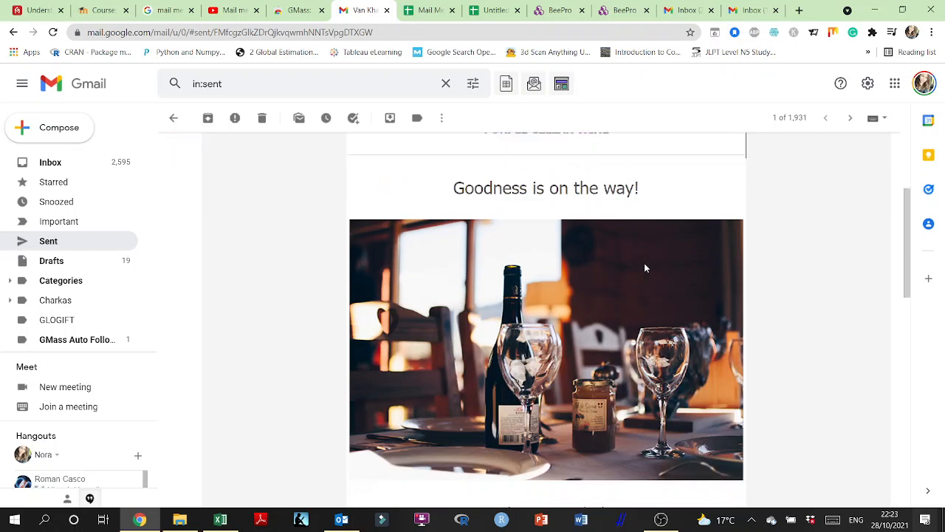
pyautogui.scroll(-10, 645, 269)
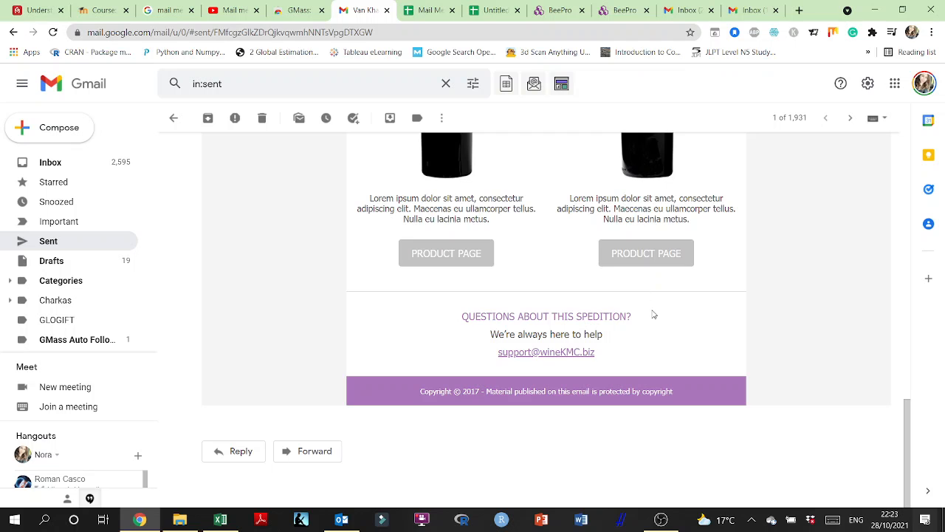
# Check the recipient details of the second and third newest campaign emails in the Sent folder.
pyautogui.scroll(13, 649, 280)
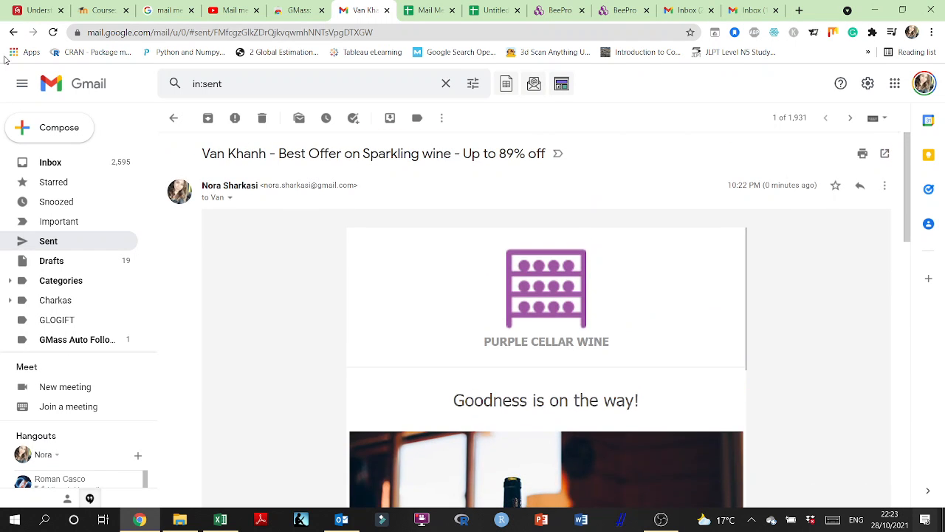
pyautogui.click(14, 32)
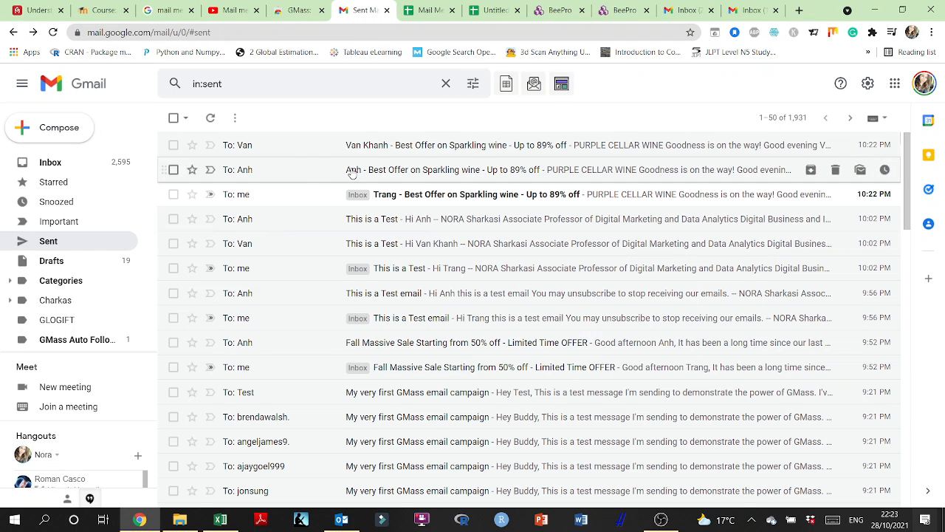
pyautogui.click(353, 173)
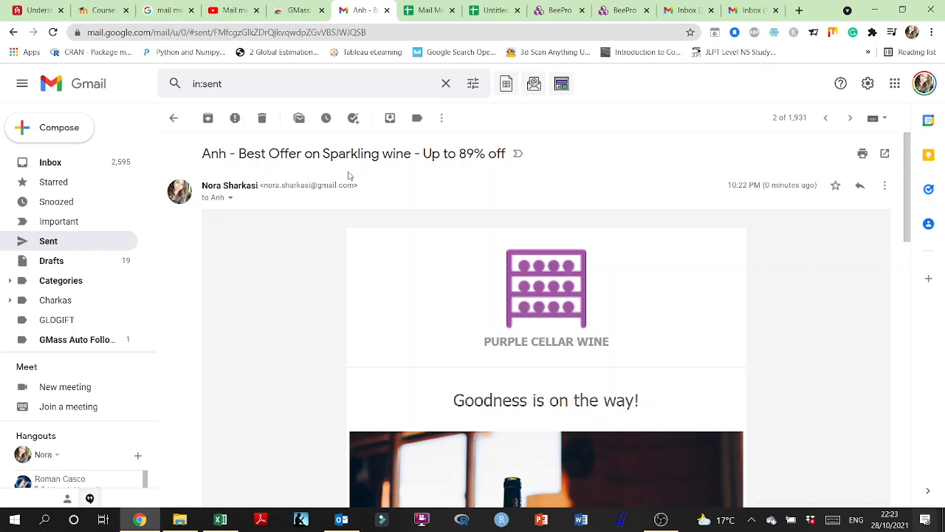
pyautogui.click(229, 198)
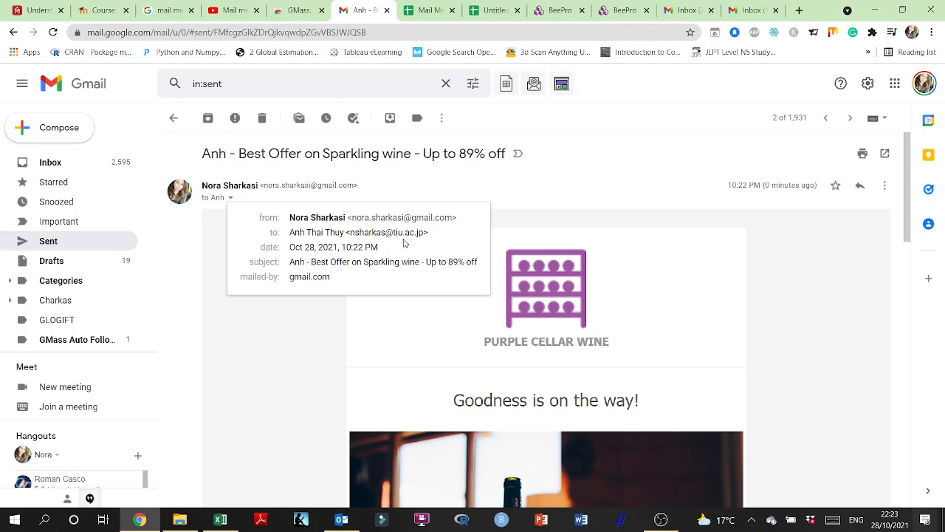
pyautogui.click(13, 31)
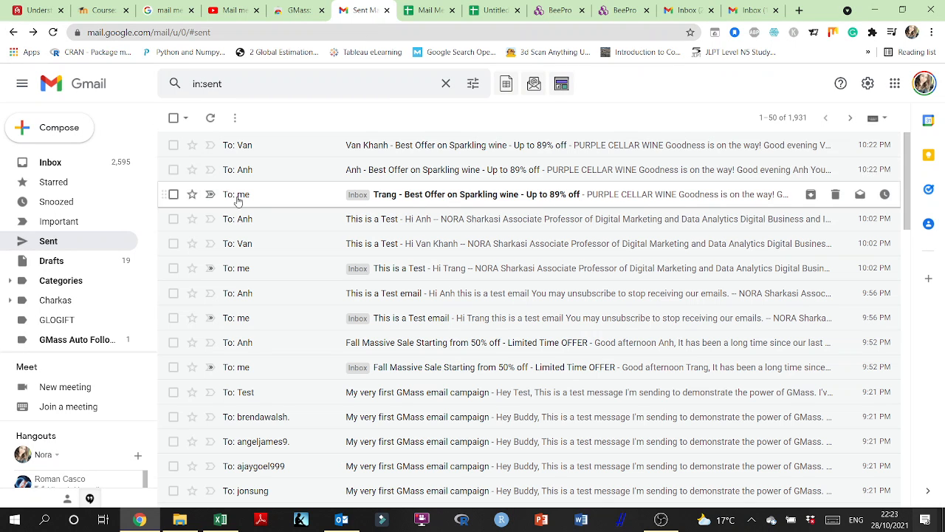
pyautogui.click(241, 195)
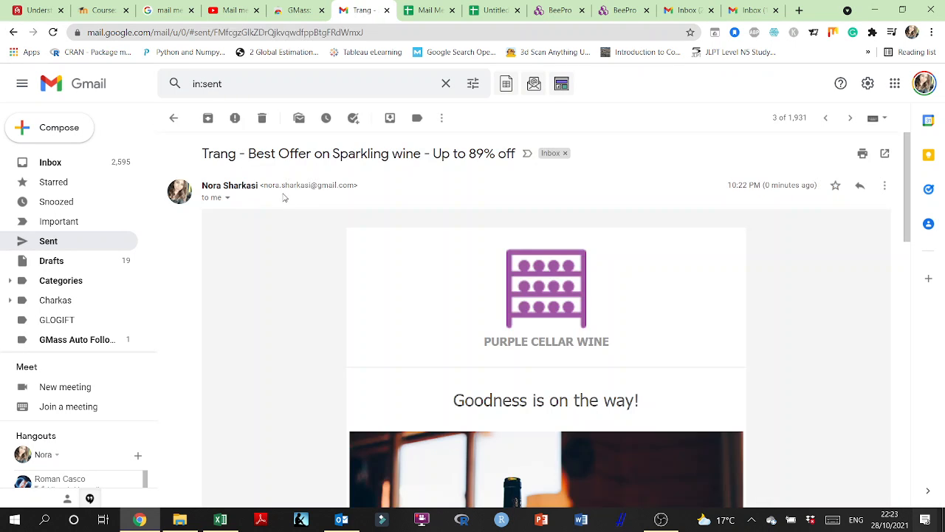
pyautogui.click(227, 198)
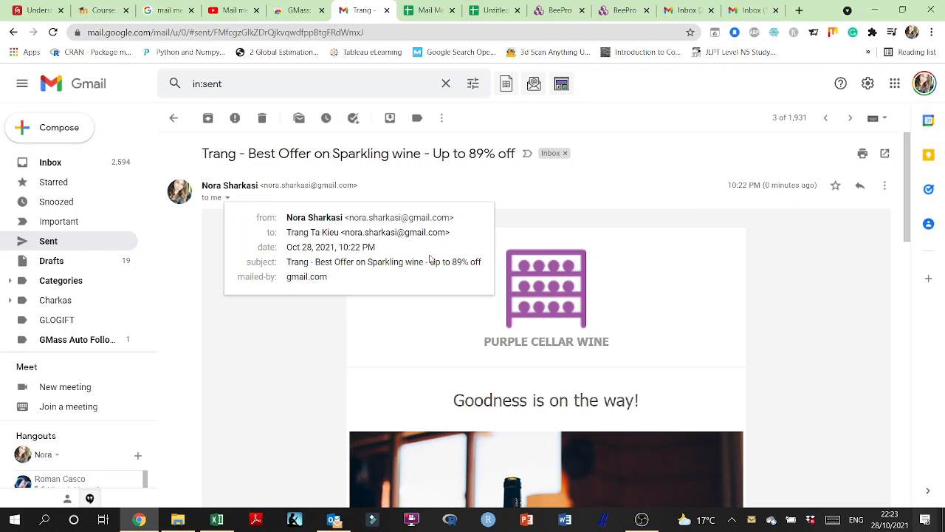
pyautogui.click(247, 361)
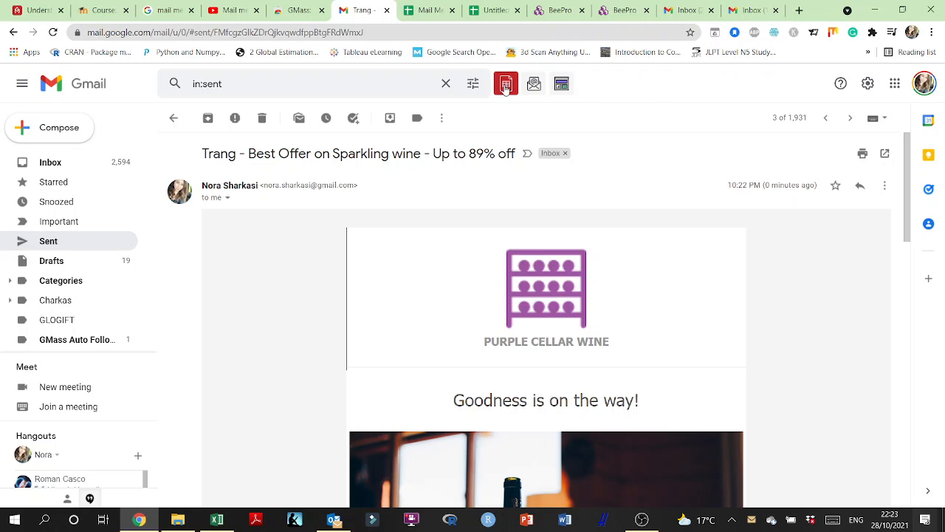
# Check the recipient list in the Mail Merge Test for Mass Mail spreadsheet, then review the open sent email's design and personalised greeting.
pyautogui.click(433, 13)
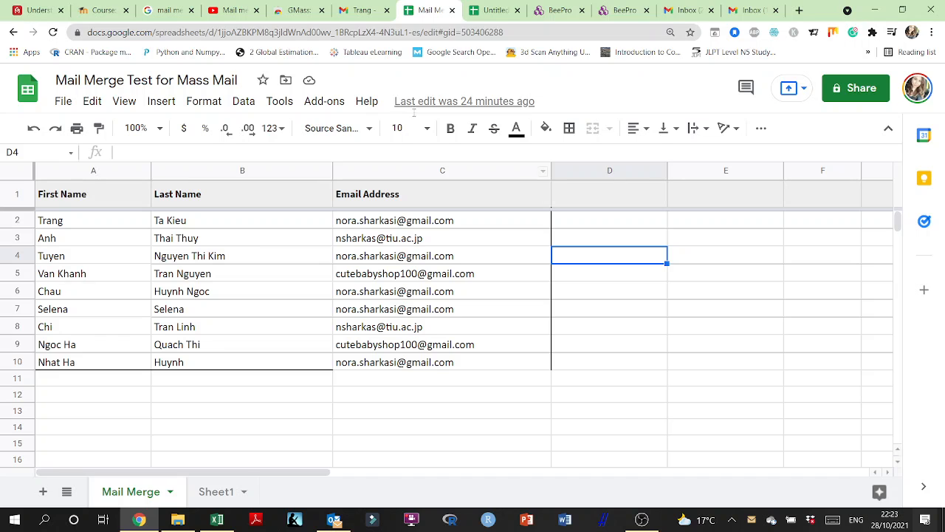
pyautogui.click(361, 10)
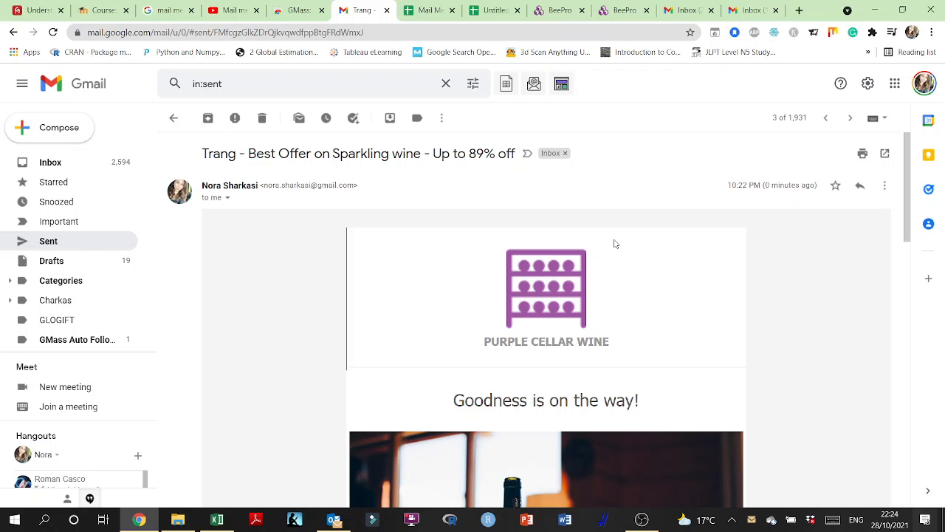
pyautogui.scroll(-2, 635, 266)
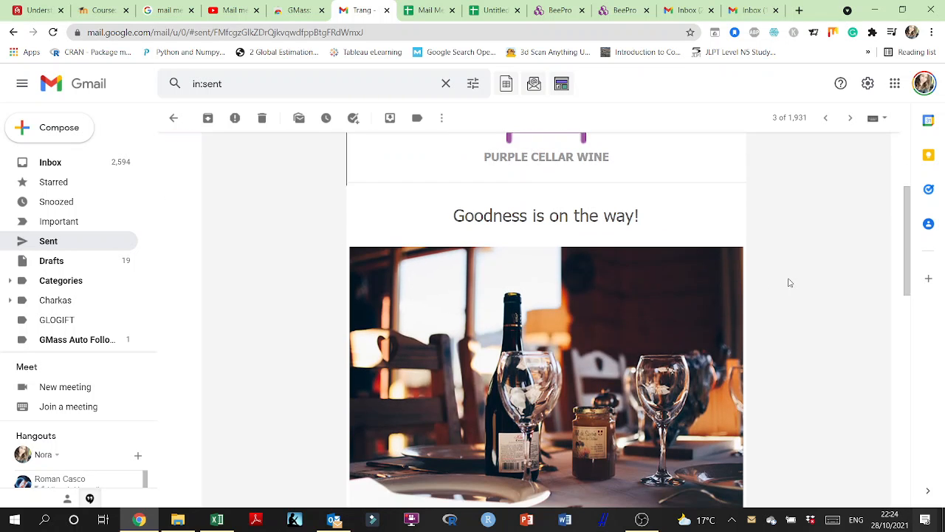
pyautogui.scroll(-3, 789, 284)
pyautogui.scroll(-8, 790, 283)
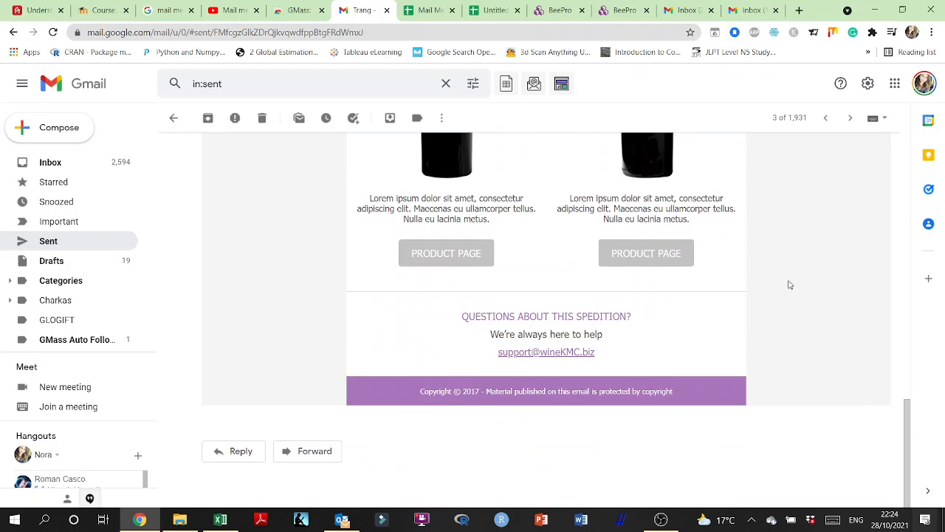
pyautogui.scroll(5, 790, 284)
pyautogui.scroll(5, 789, 284)
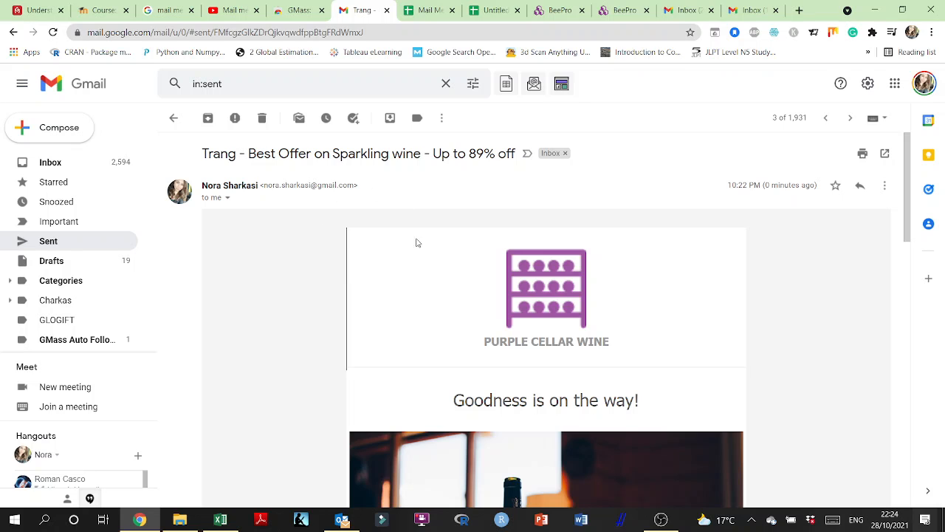
pyautogui.scroll(-1, 309, 238)
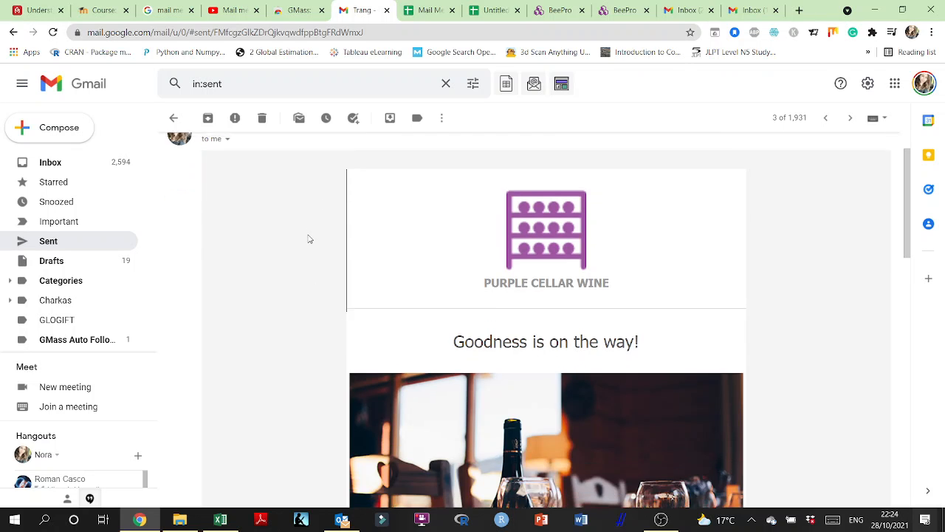
pyautogui.scroll(1, 309, 243)
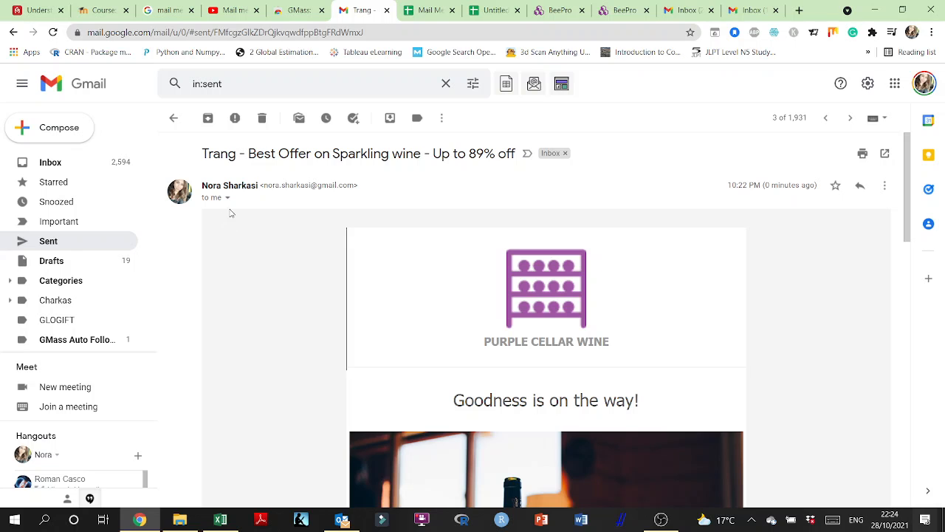
pyautogui.scroll(-5, 273, 260)
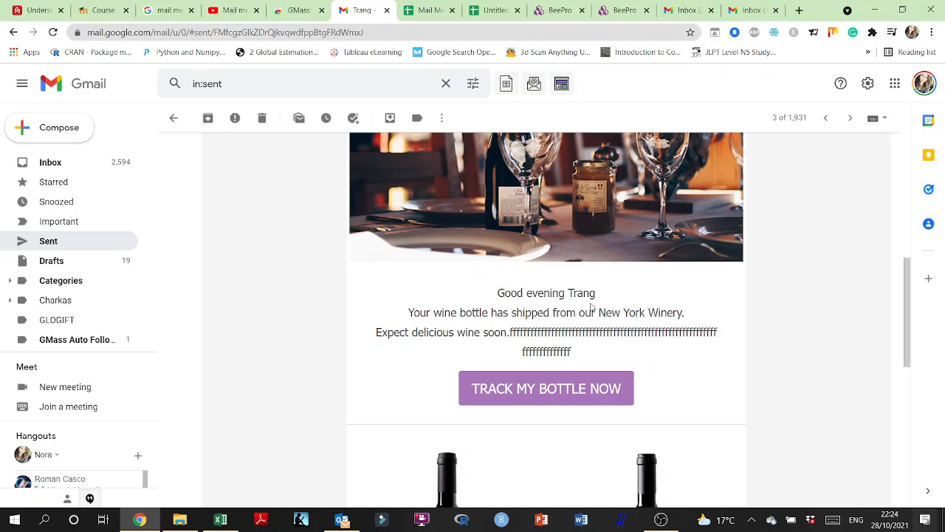
# Return to the Sent folder and review the newest campaign email down to its personalised greeting.
pyautogui.click(13, 32)
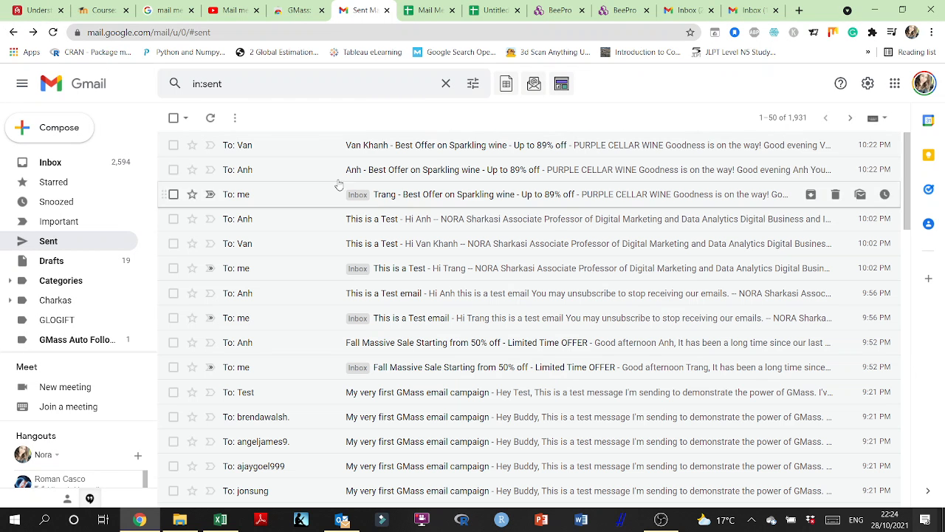
pyautogui.click(365, 146)
pyautogui.scroll(-1, 526, 334)
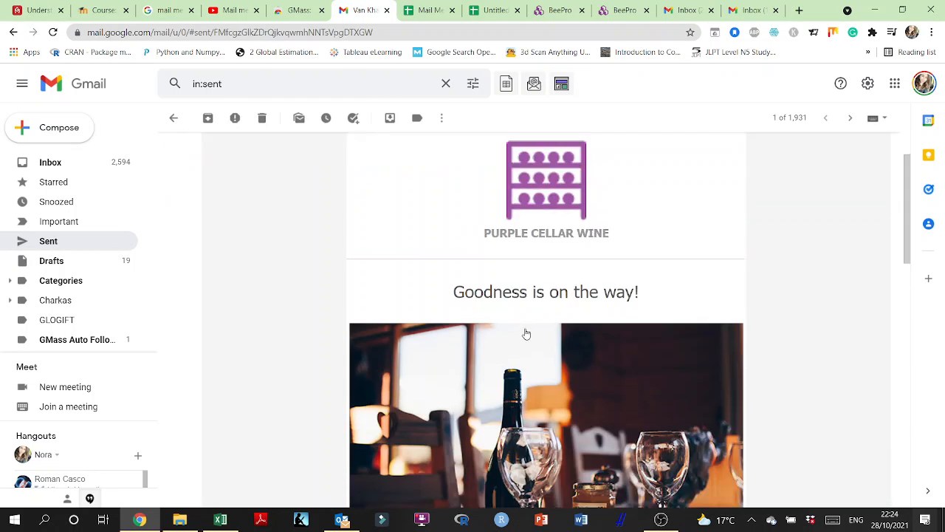
pyautogui.scroll(-5, 526, 334)
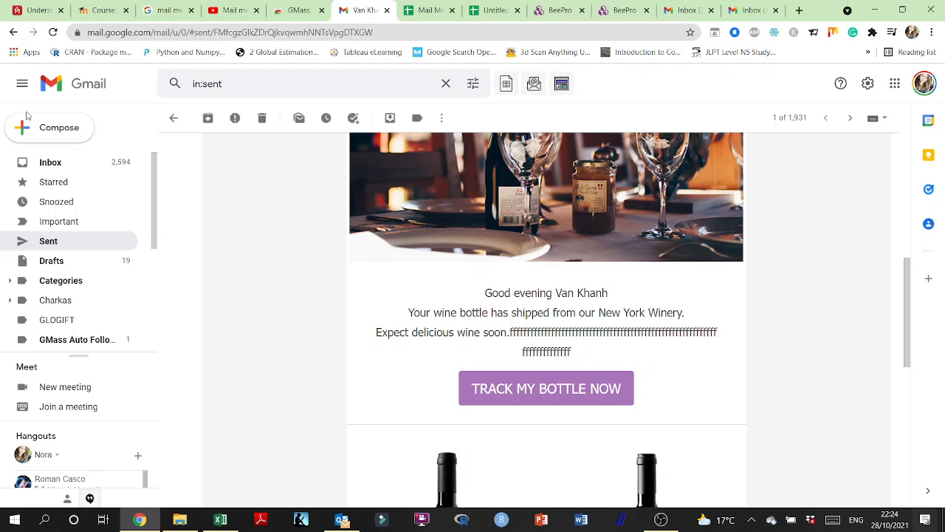
# Start a new message in the enlarged compose window and open its HTML source for editing through GMass.
pyautogui.click(50, 132)
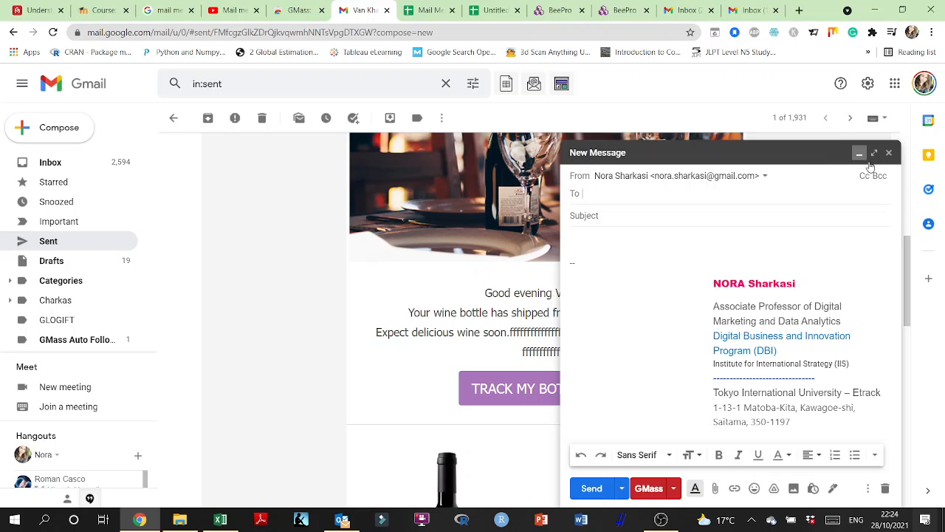
pyautogui.click(879, 176)
pyautogui.click(875, 114)
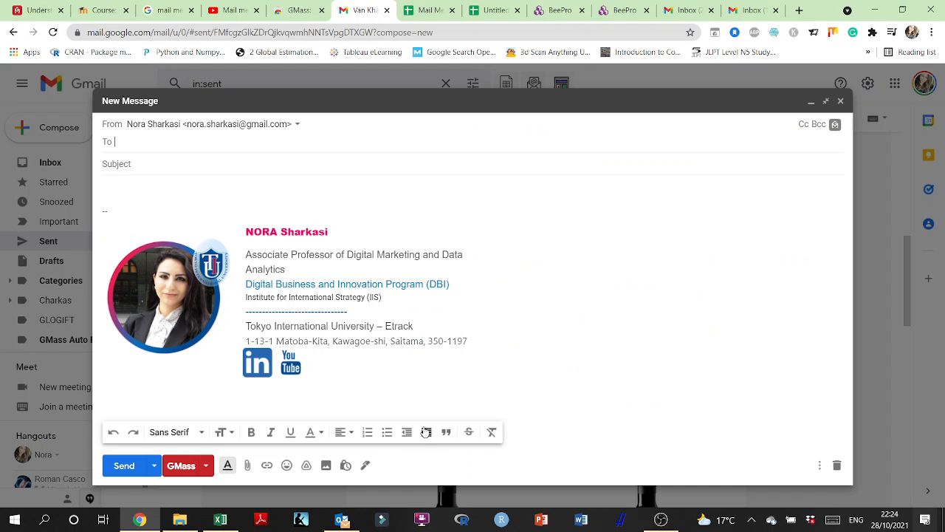
pyautogui.click(207, 471)
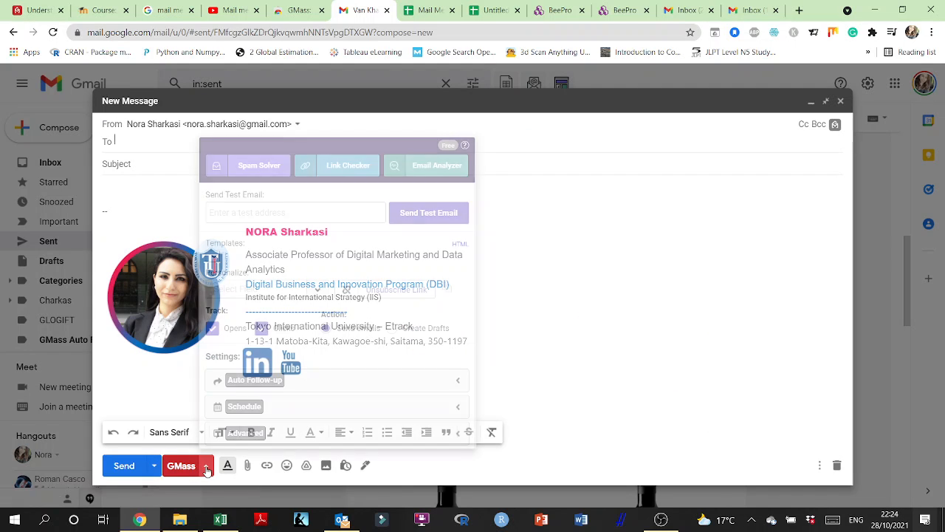
pyautogui.click(459, 238)
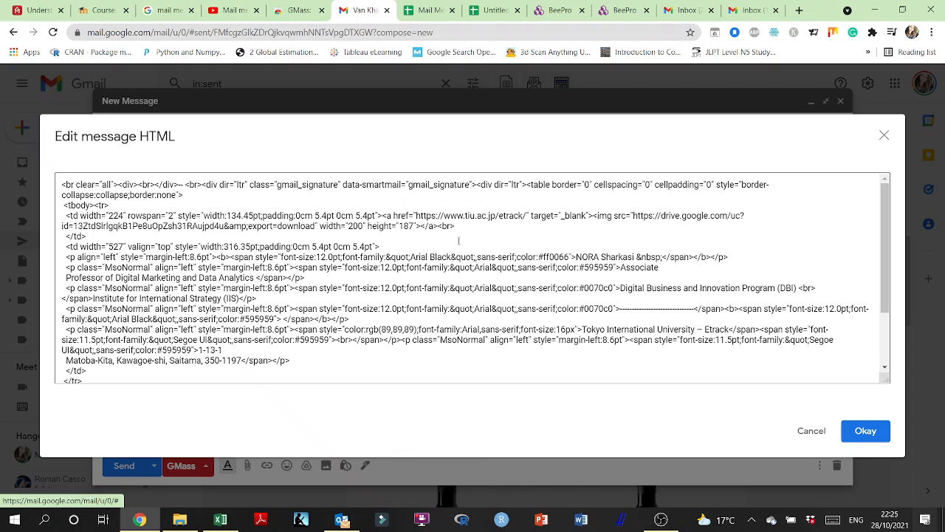
pyautogui.hotkey('ctrl', 'a')
pyautogui.hotkey('ctrl', 'v')
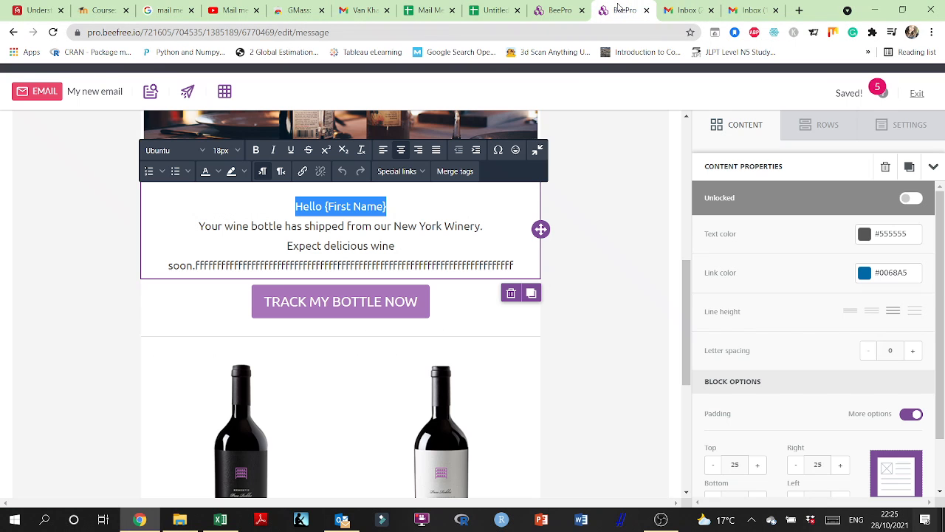
# Switch to BeePro, copy the exported design's HTML code and return to the Gmail message.
pyautogui.click(620, 10)
pyautogui.click(550, 13)
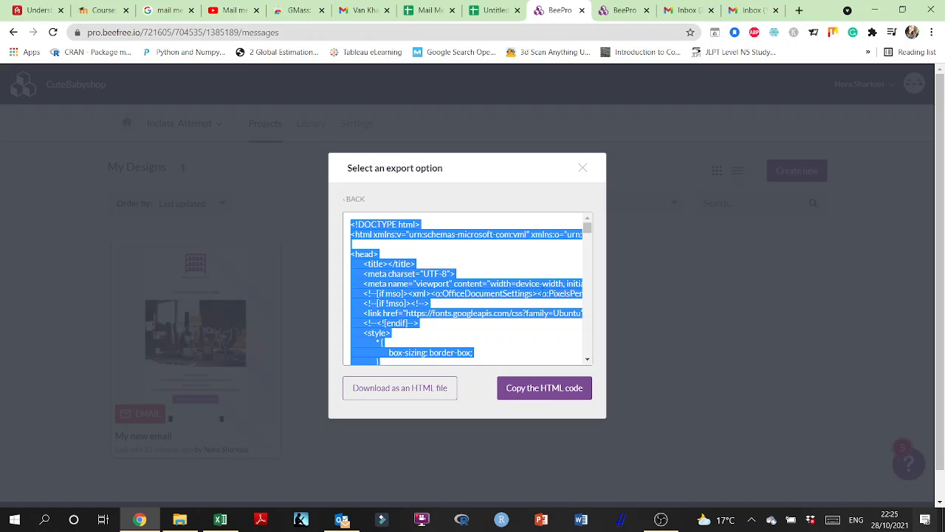
pyautogui.click(553, 389)
pyautogui.click(362, 11)
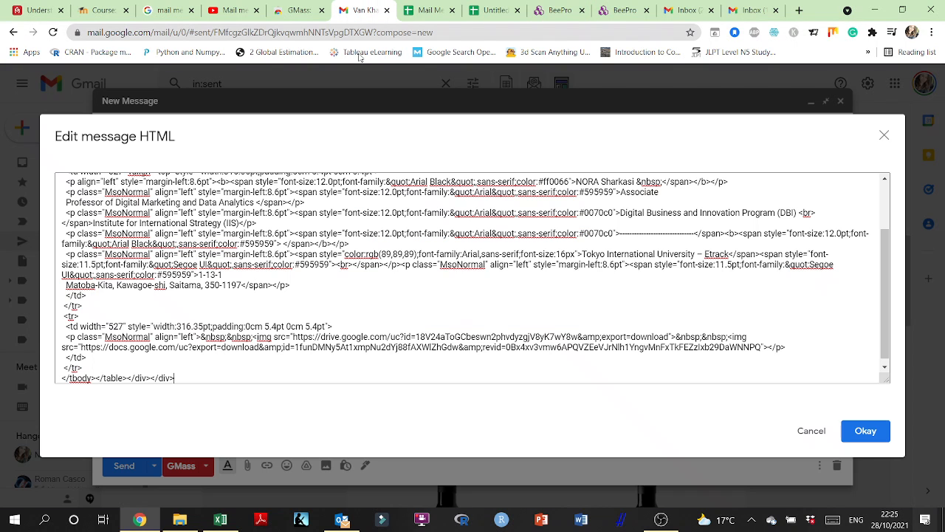
# Replace the message's entire HTML source with the copied BeePro code and apply it.
pyautogui.click(389, 325)
pyautogui.hotkey('ctrl', 'a')
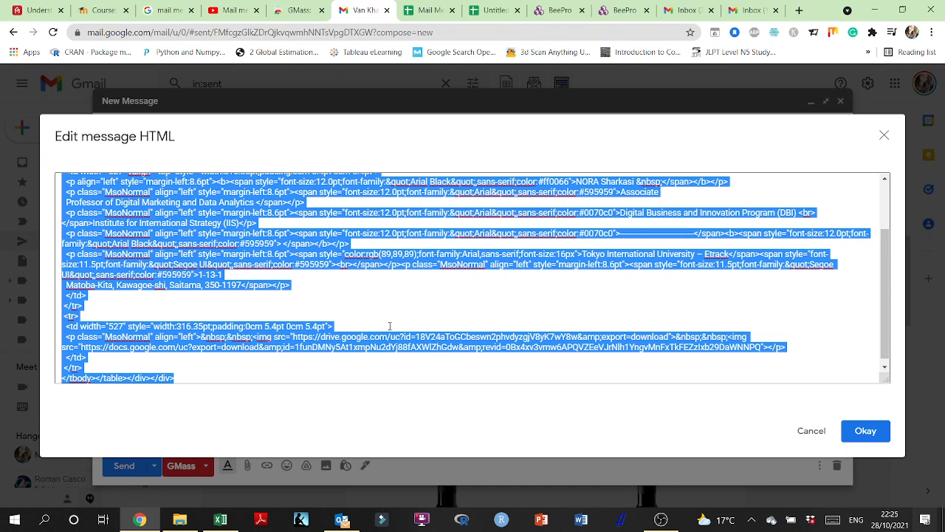
pyautogui.press('BackSpace')
pyautogui.hotkey('ctrl', 'v')
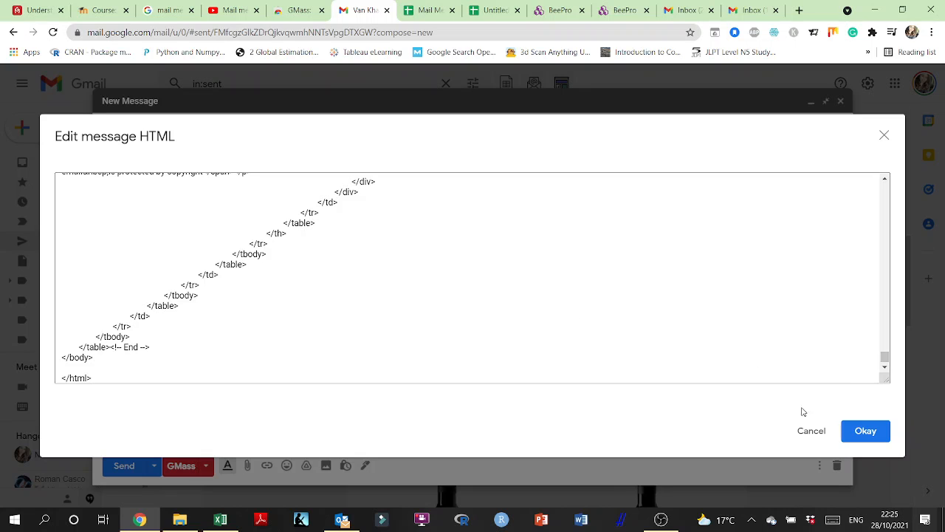
pyautogui.click(866, 430)
# Insert the merge field {FirstName}, without the Friend fallback, followed by a space before "TRACK MY BOTTLE NOW" in the purple button.
pyautogui.scroll(-5, 519, 359)
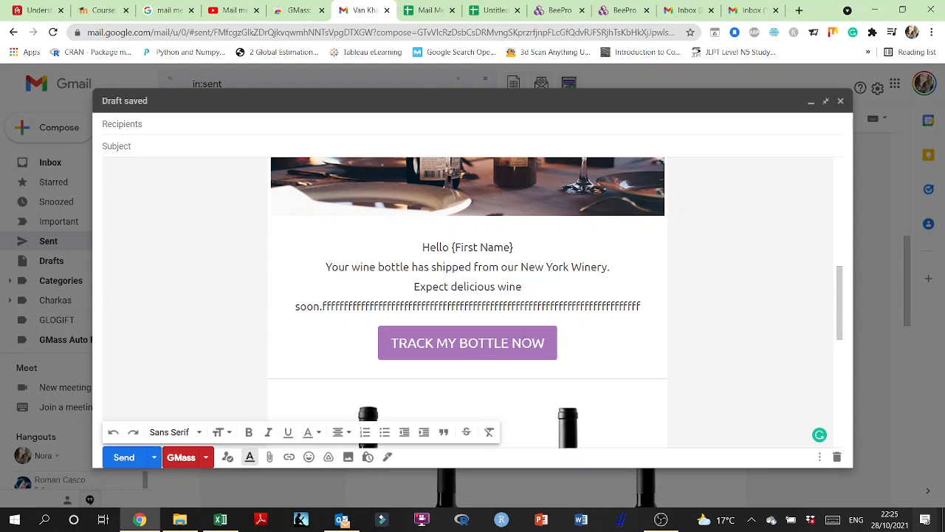
pyautogui.click(393, 345)
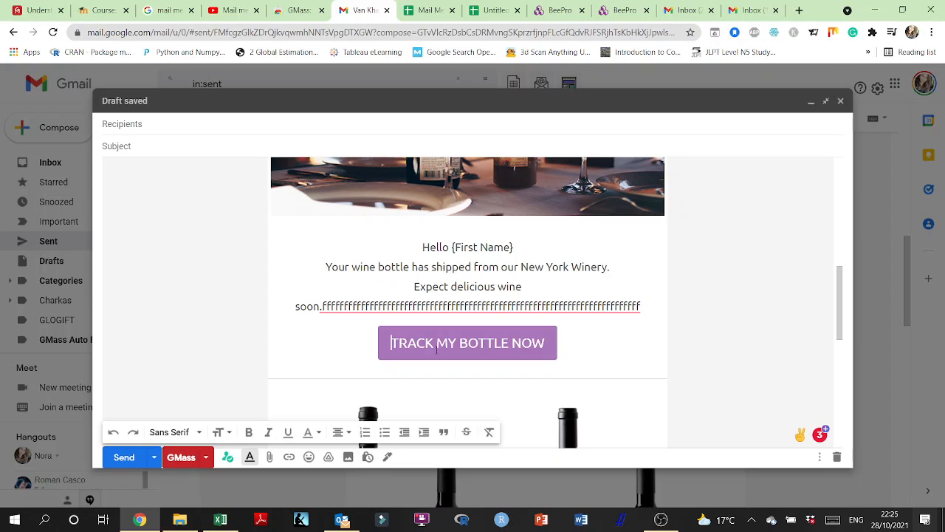
pyautogui.write('{')
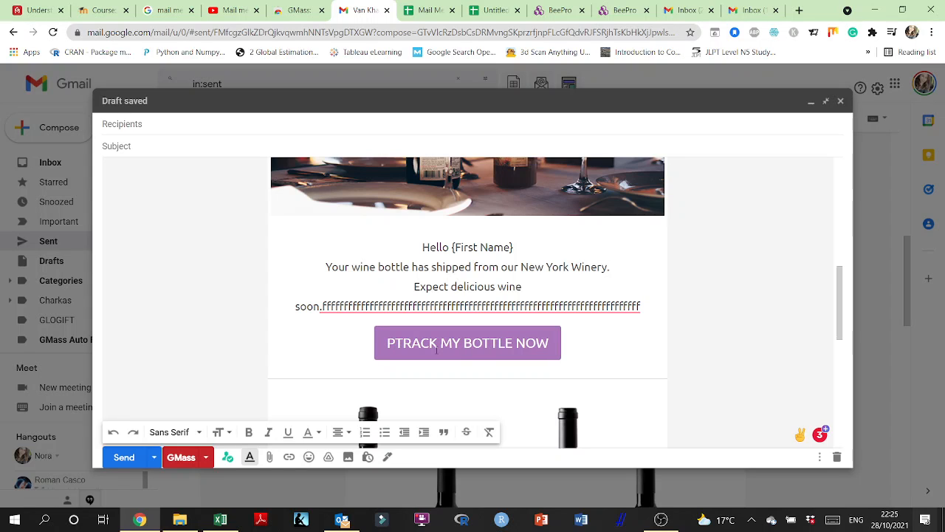
pyautogui.press('BackSpace')
pyautogui.write('{')
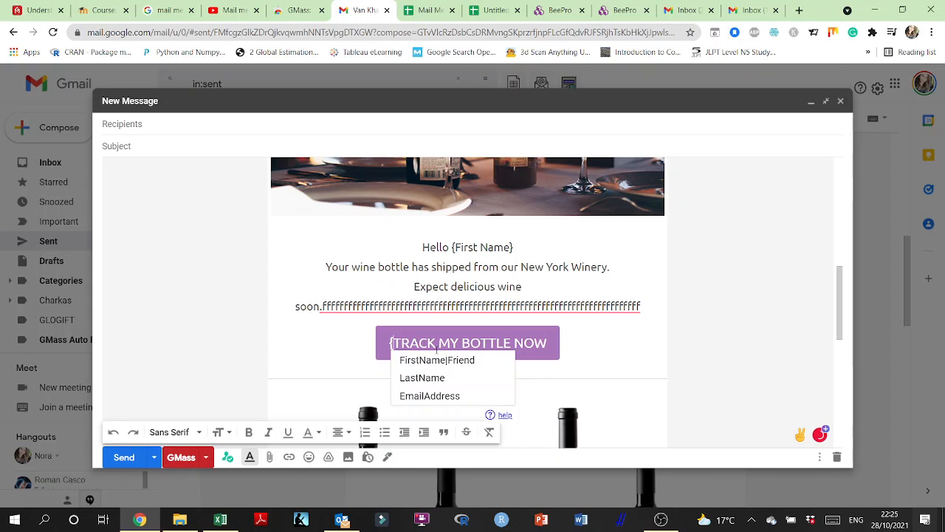
pyautogui.click(440, 363)
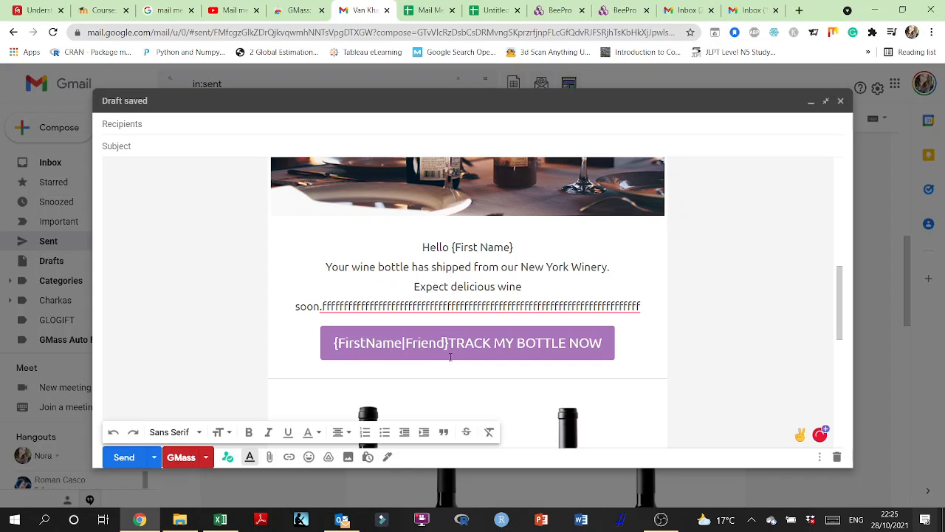
pyautogui.press('BackSpace')
pyautogui.press('BackSpace')
pyautogui.press('BackSpace')
pyautogui.press('BackSpace')
pyautogui.press('BackSpace')
pyautogui.press('BackSpace')
pyautogui.press('BackSpace')
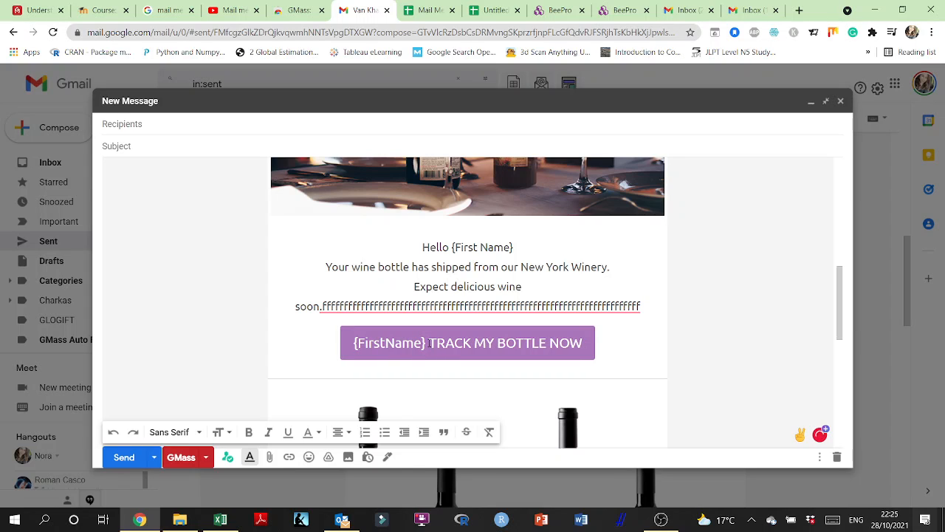
# Replace "TRACK MY" with "Get Your" in the purple button's text.
pyautogui.moveTo(429, 343); pyautogui.dragTo(494, 342)
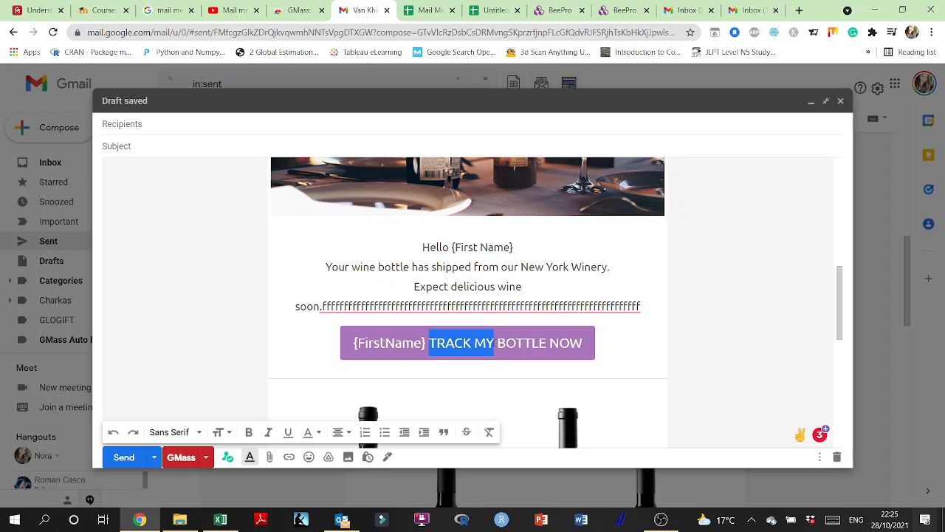
pyautogui.write('Get you')
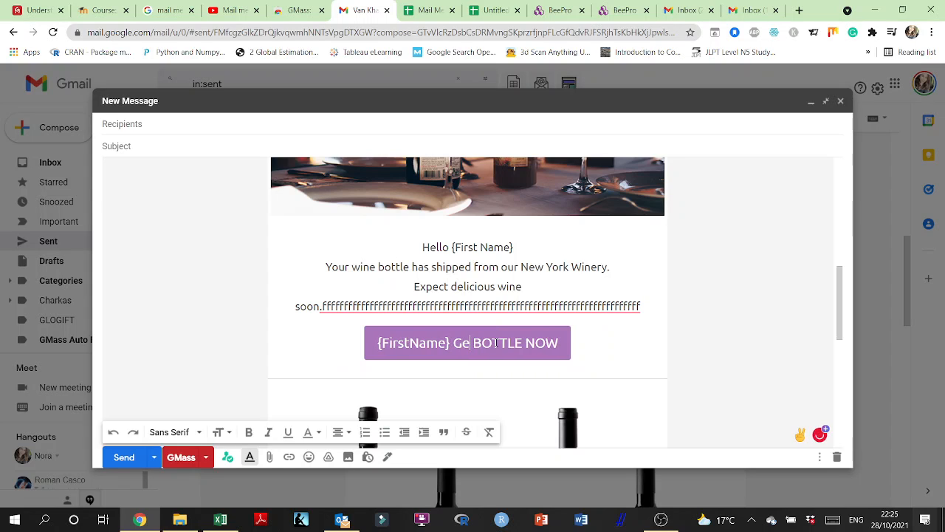
pyautogui.press('BackSpace')
pyautogui.press('BackSpace')
pyautogui.press('BackSpace')
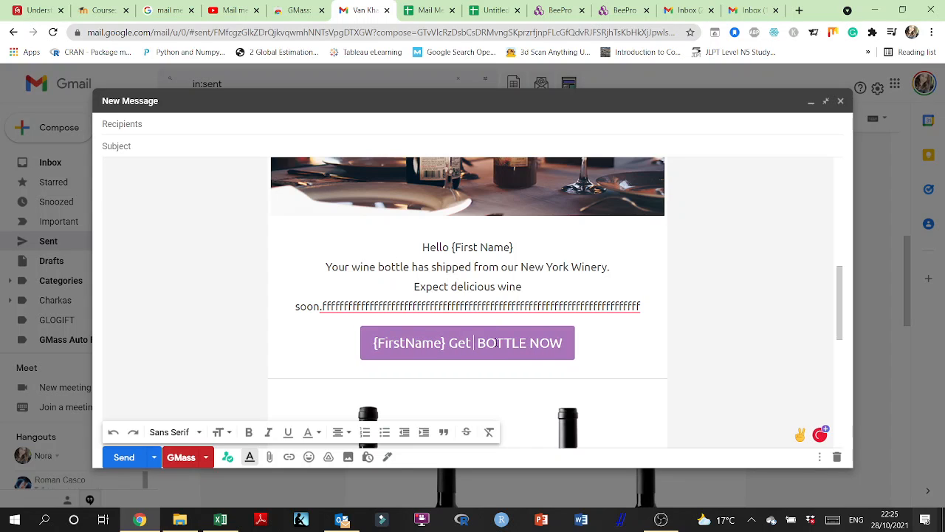
pyautogui.write('Your')
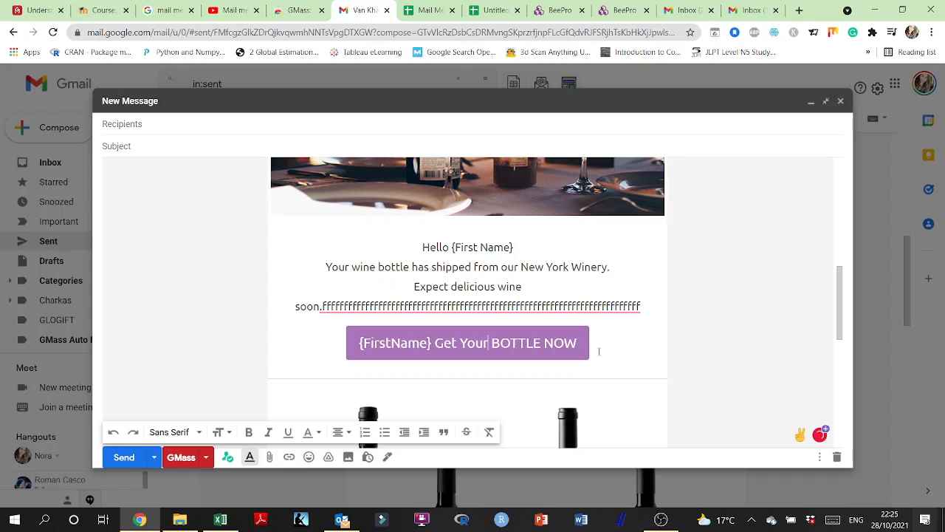
pyautogui.doubleClick(516, 344)
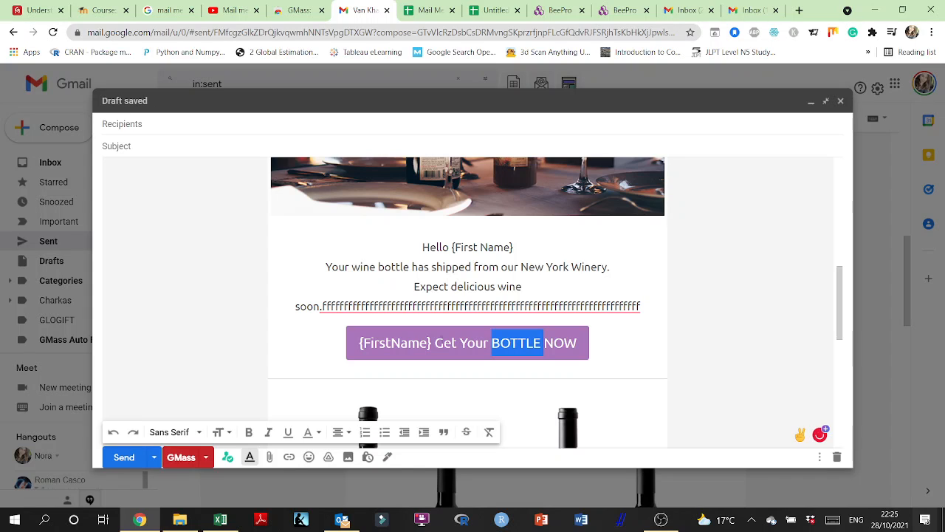
pyautogui.doubleClick(448, 343)
pyautogui.press('BackSpace')
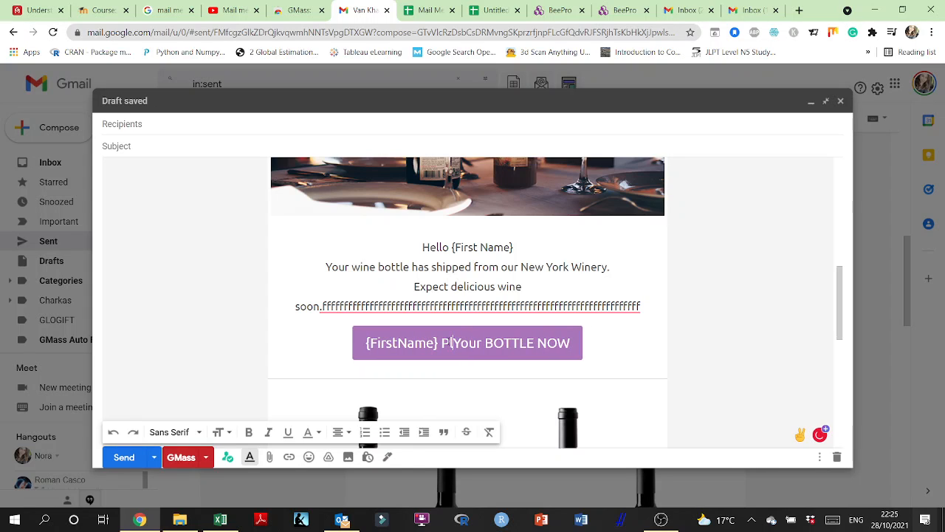
pyautogui.write('Get')
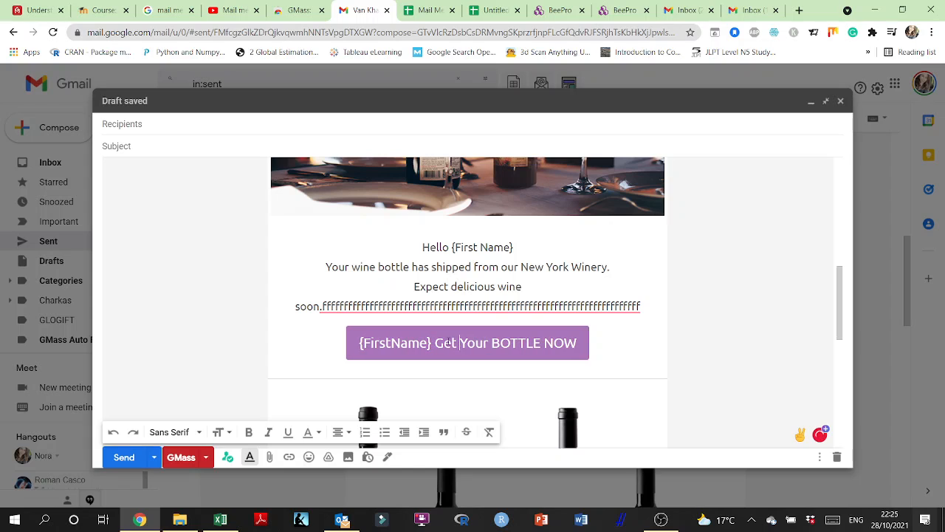
# Replace "BOTTLE" with "Sparkling Wine" in the purple button and insert a spaced hyphen after {FirstName}.
pyautogui.doubleClick(517, 344)
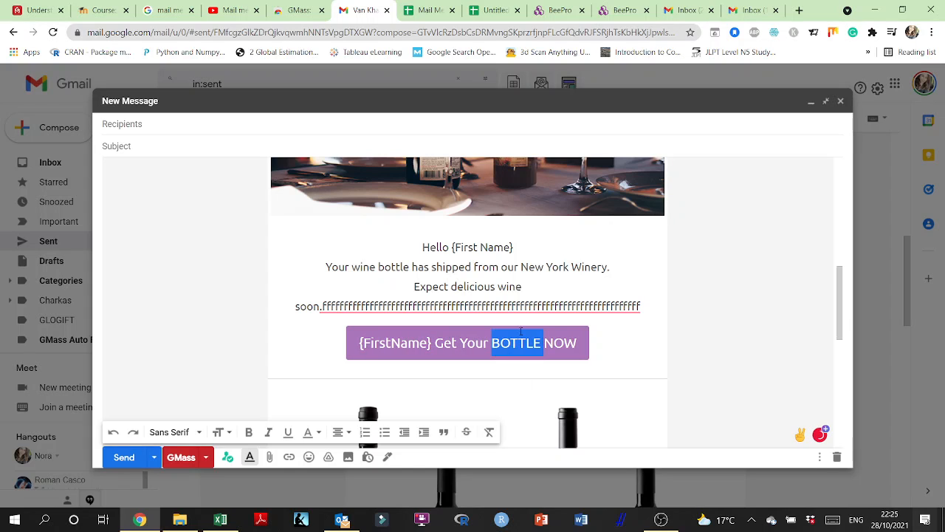
pyautogui.press('BackSpace')
pyautogui.write('Sparkling')
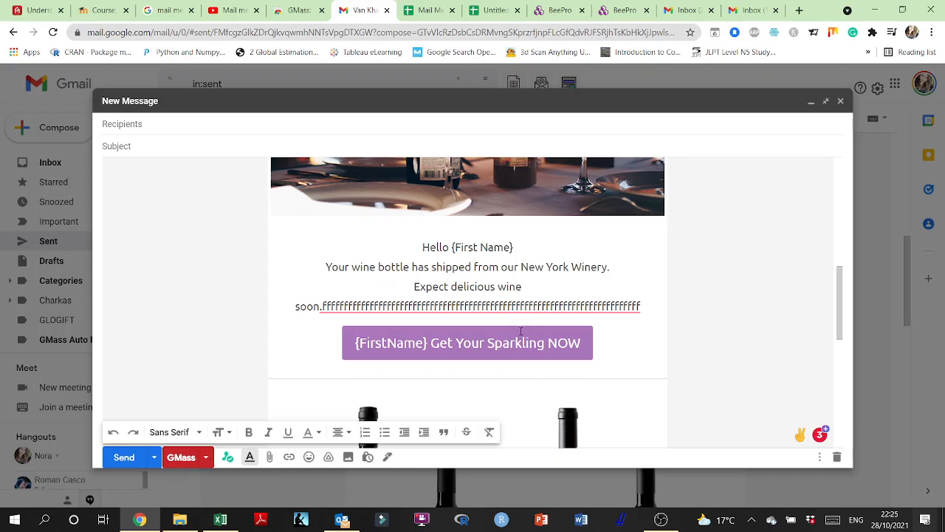
pyautogui.write(' Wine')
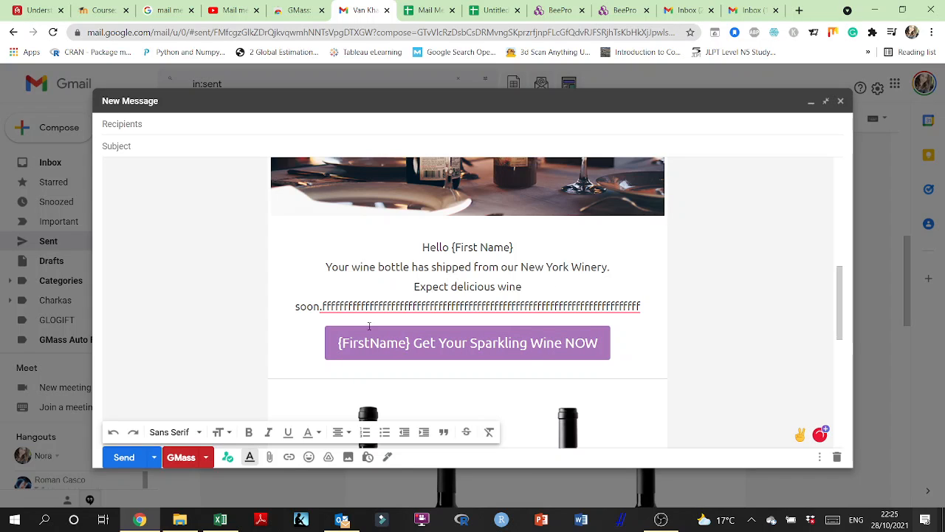
pyautogui.click(415, 344)
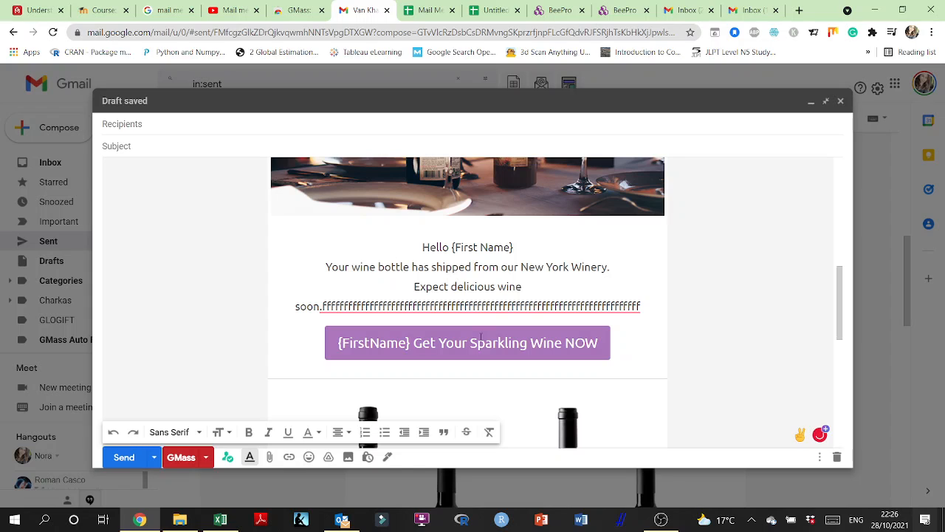
pyautogui.write('-')
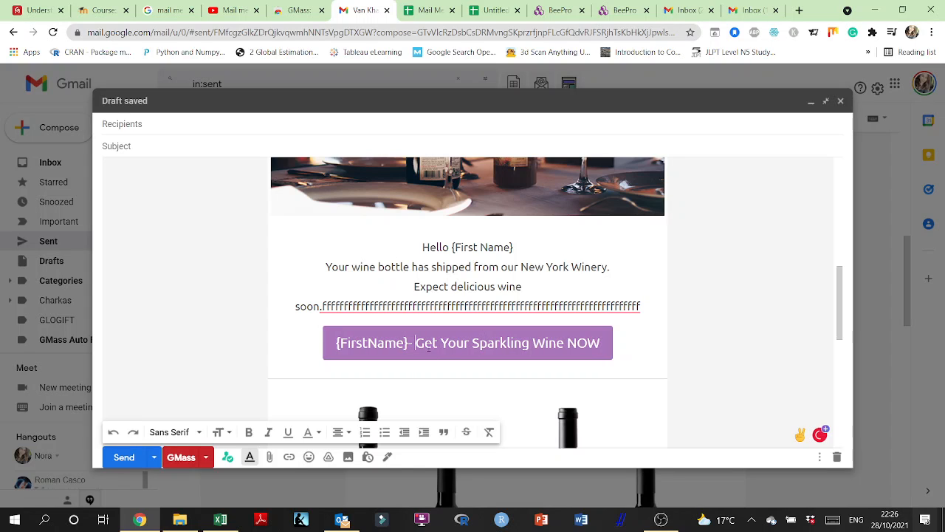
pyautogui.press('Left')
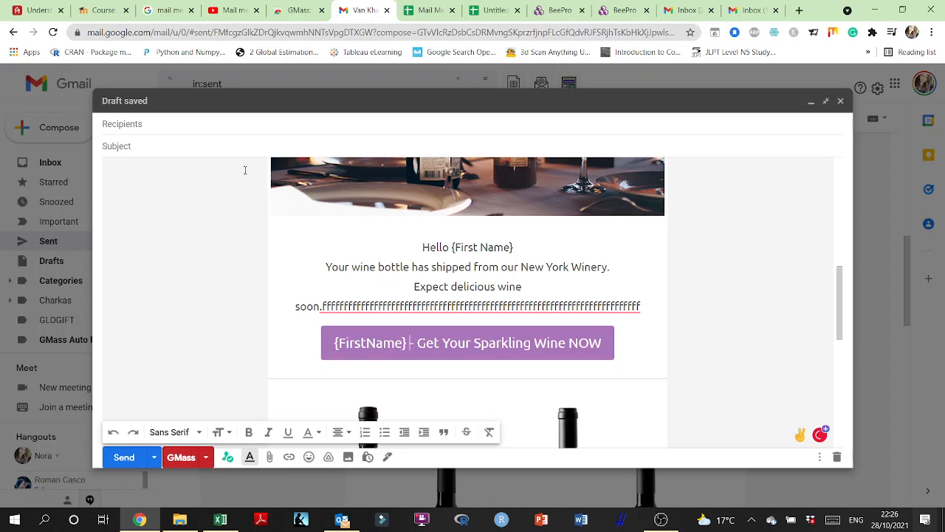
# Enter "ssss" as the message subject and try to send the message through GMass.
pyautogui.click(234, 118)
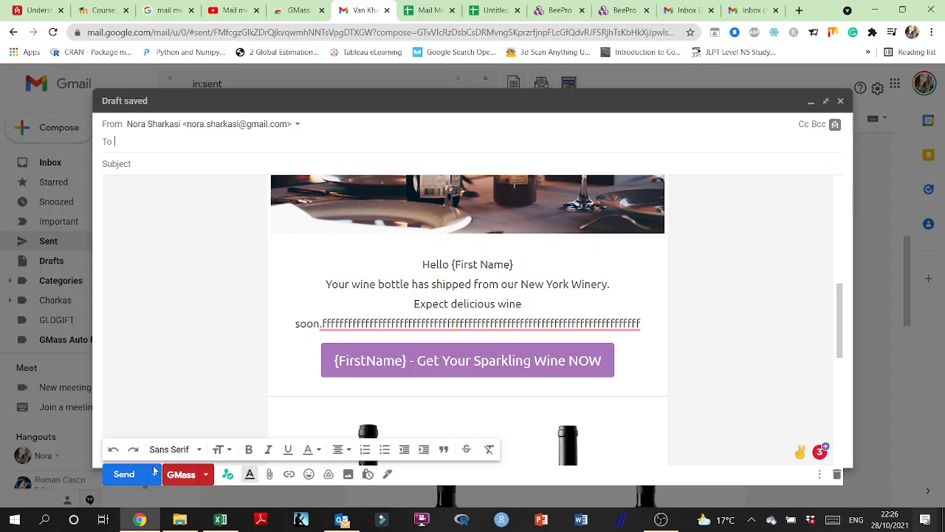
pyautogui.click(177, 476)
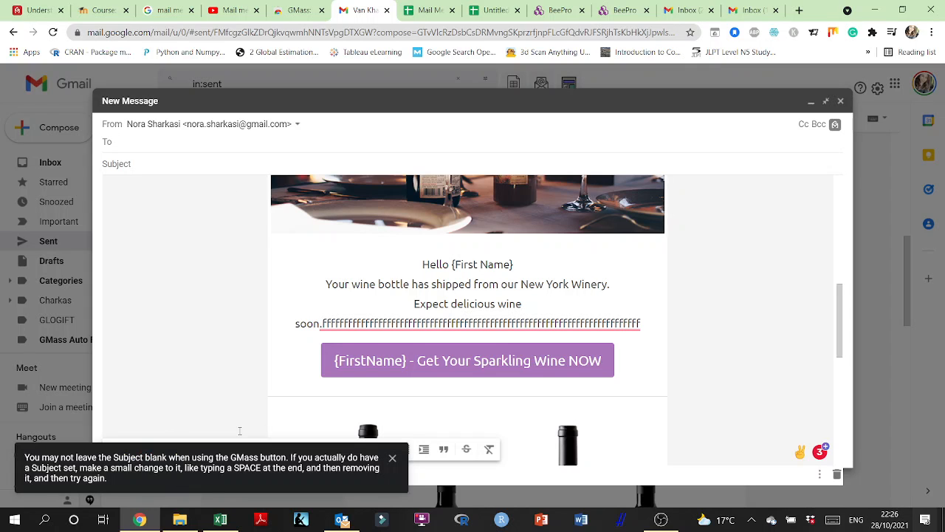
pyautogui.click(392, 458)
pyautogui.click(223, 161)
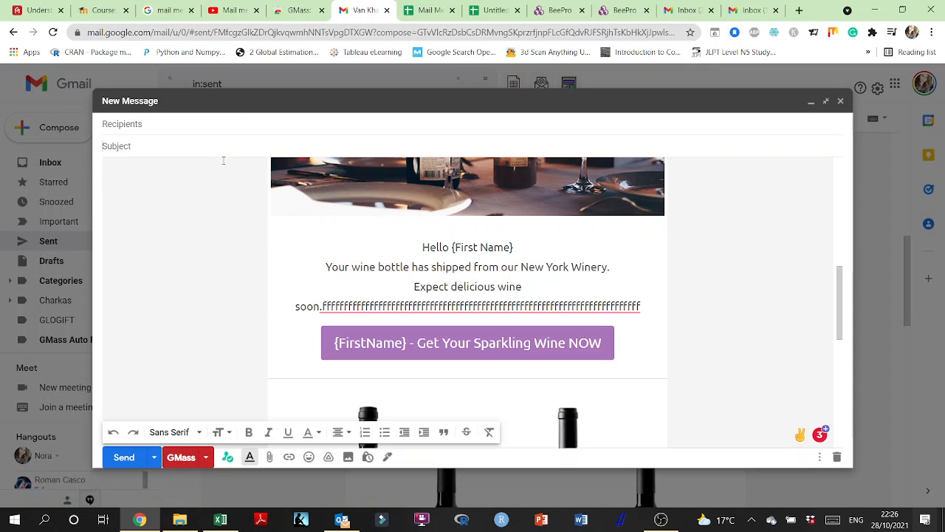
pyautogui.write('ssss')
pyautogui.click(177, 457)
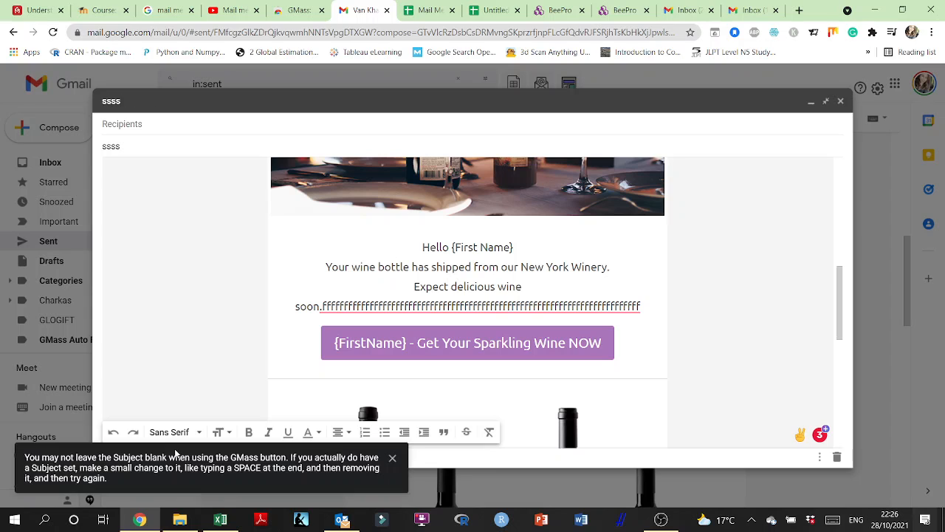
# Add the sender's own Gmail address and the My Wordpress contact as recipients, and try a GMass send, cancelling it at the personalization warning.
pyautogui.click(148, 126)
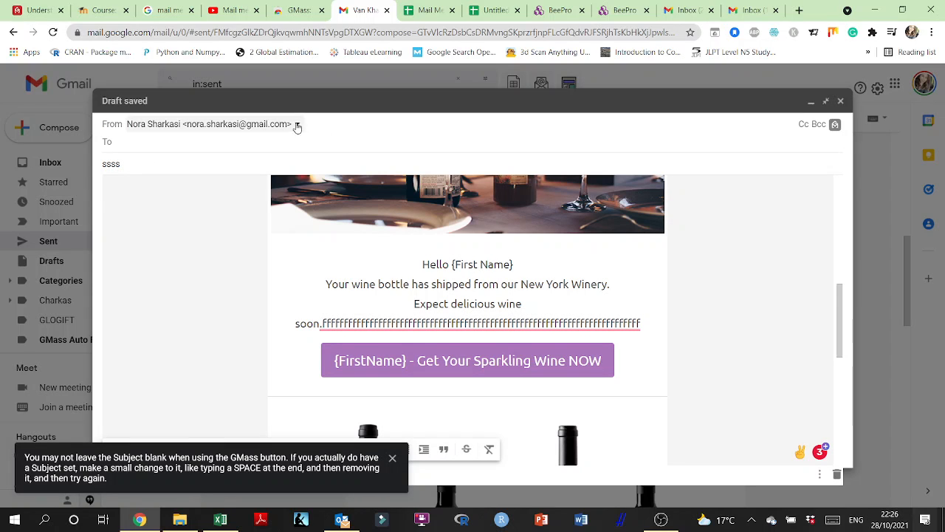
pyautogui.click(133, 141)
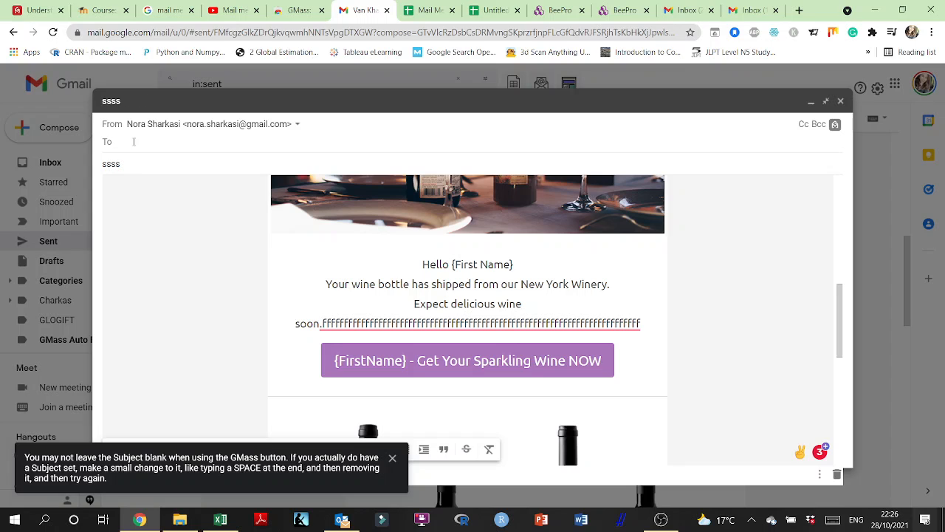
pyautogui.write('no')
pyautogui.click(184, 164)
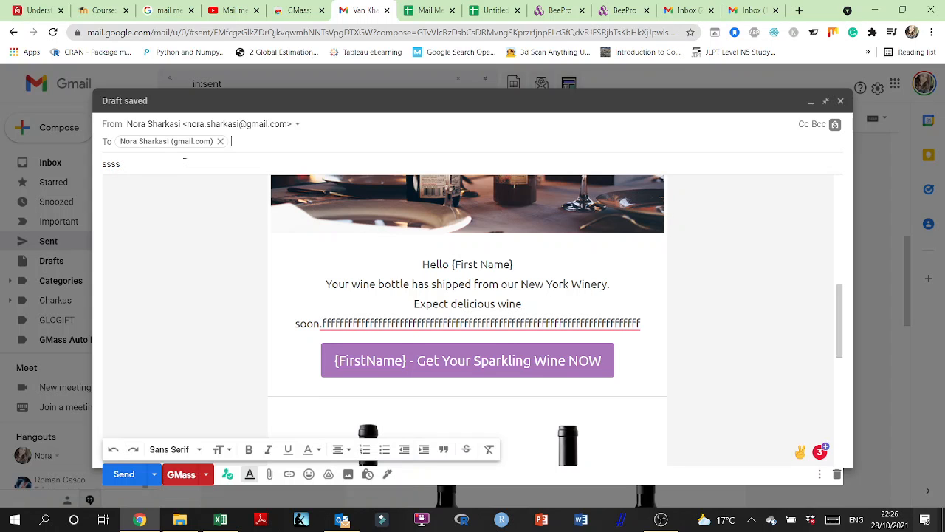
pyautogui.write('cut')
pyautogui.click(185, 166)
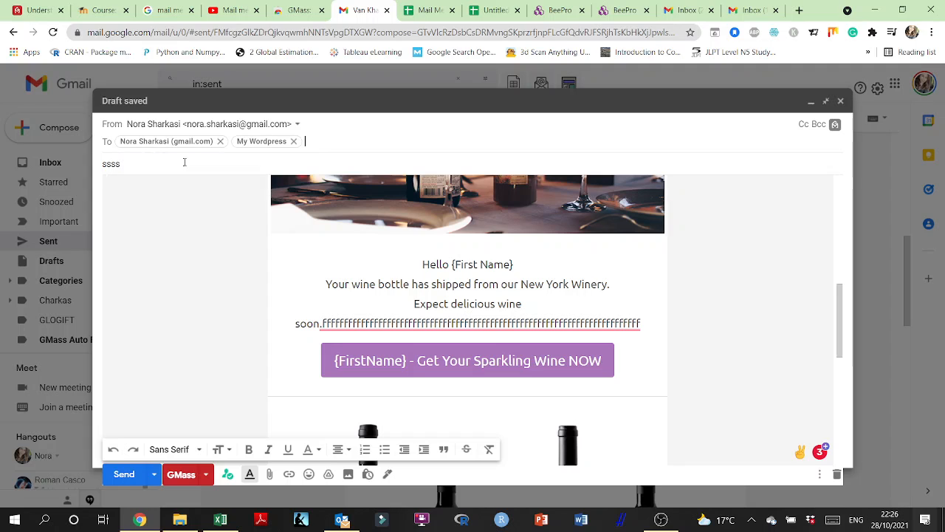
pyautogui.click(181, 474)
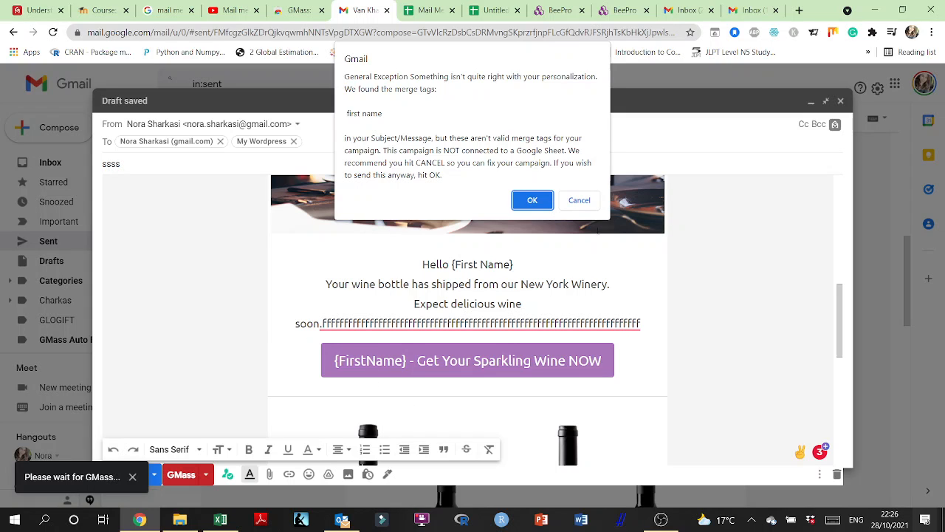
pyautogui.click(585, 202)
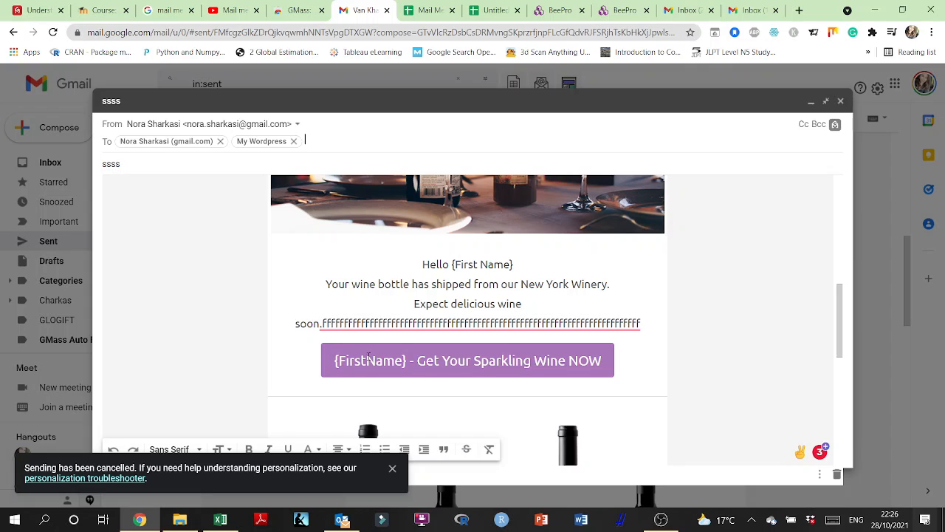
# Change the button's merge field to {First Name} and retry the GMass send, cancelling it at the personalization warning.
pyautogui.click(368, 356)
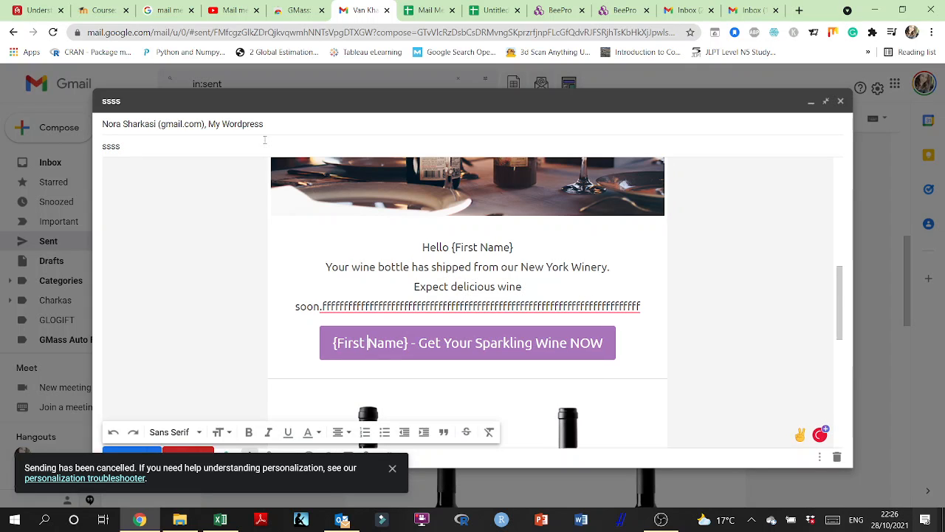
pyautogui.click(392, 469)
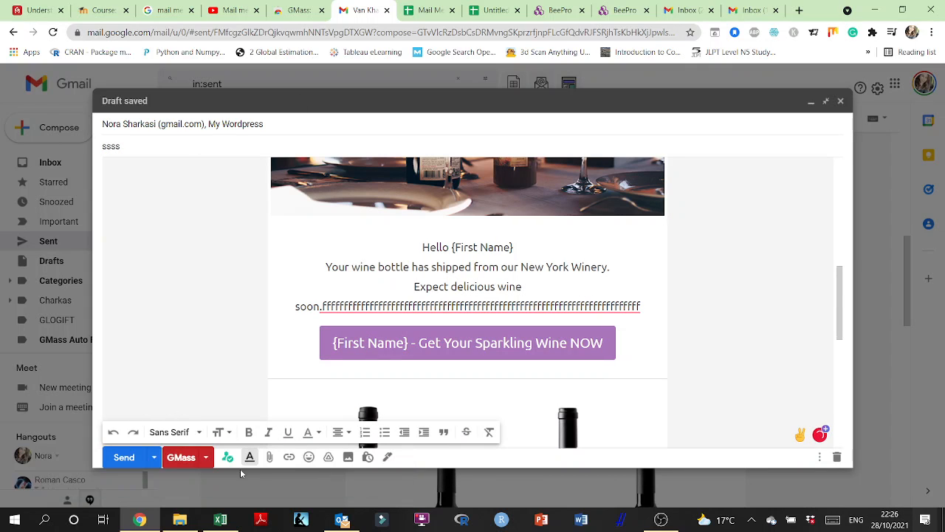
pyautogui.click(179, 458)
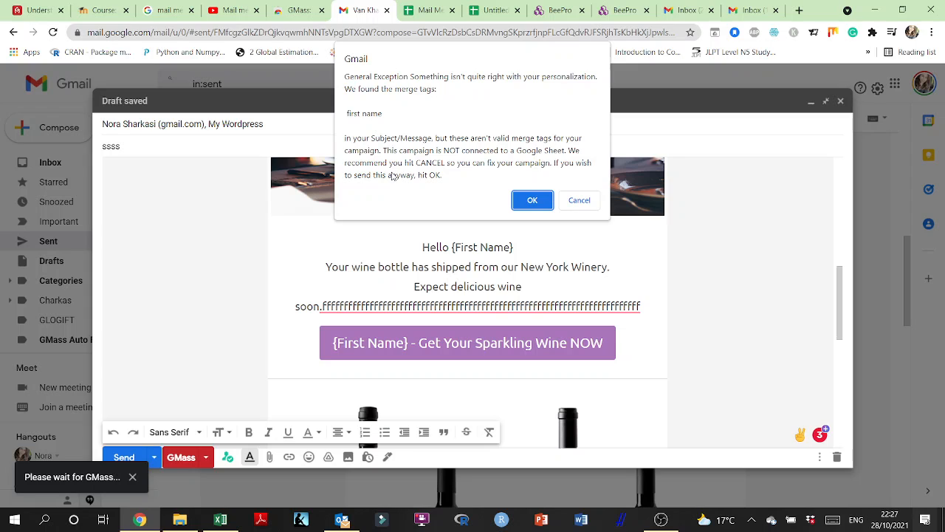
pyautogui.click(580, 200)
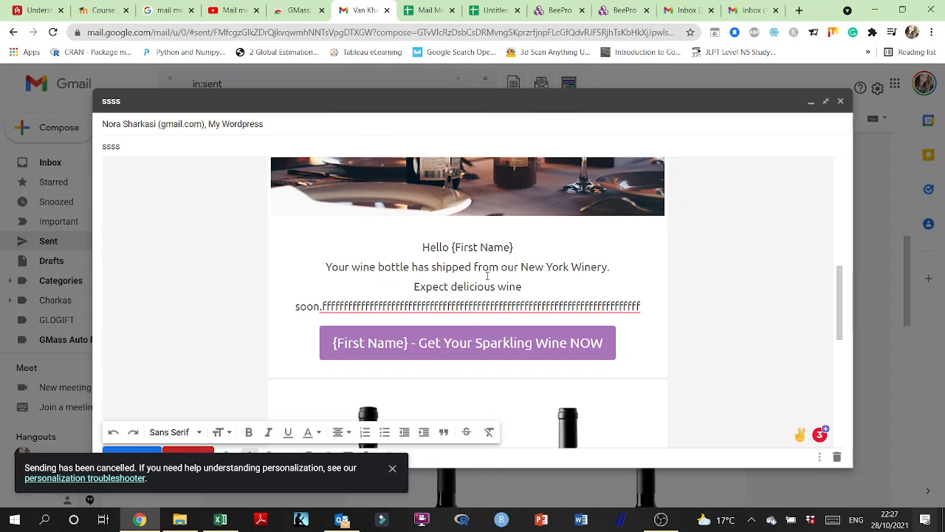
# Open GMass's Google Sheet selection dialog, close it without choosing a spreadsheet and reopen the draft in the enlarged compose window.
pyautogui.moveTo(455, 247); pyautogui.dragTo(509, 246)
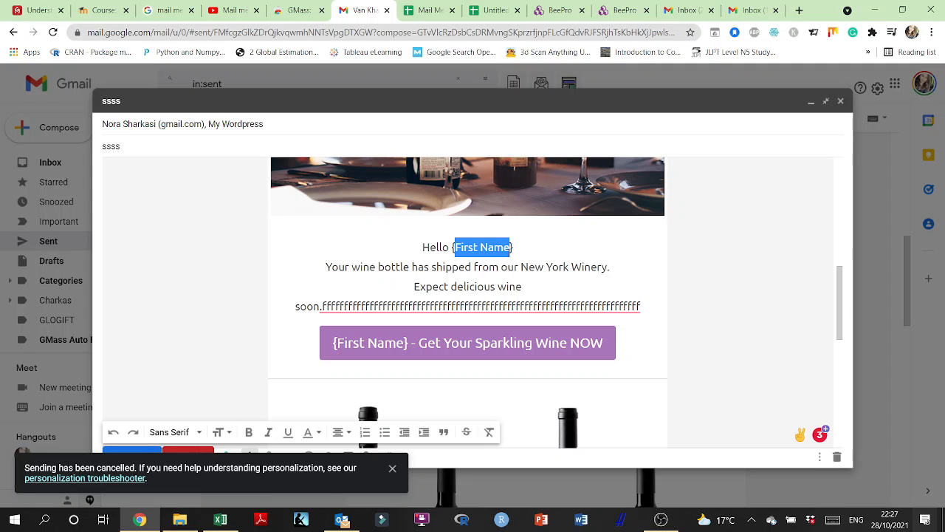
pyautogui.click(514, 85)
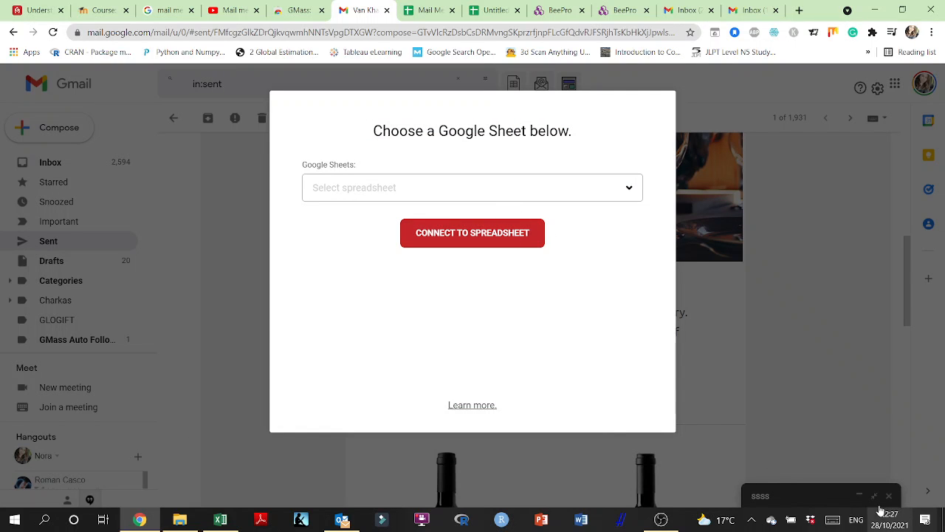
pyautogui.click(875, 502)
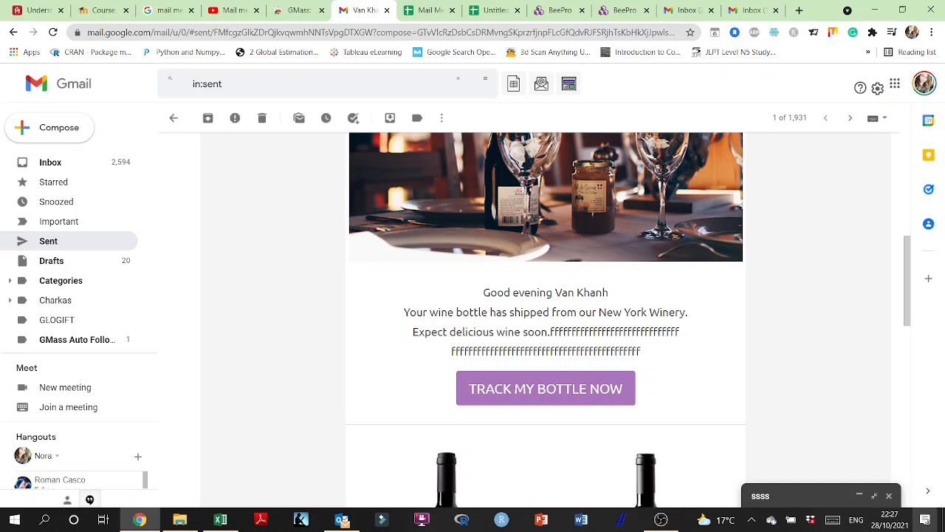
pyautogui.click(874, 496)
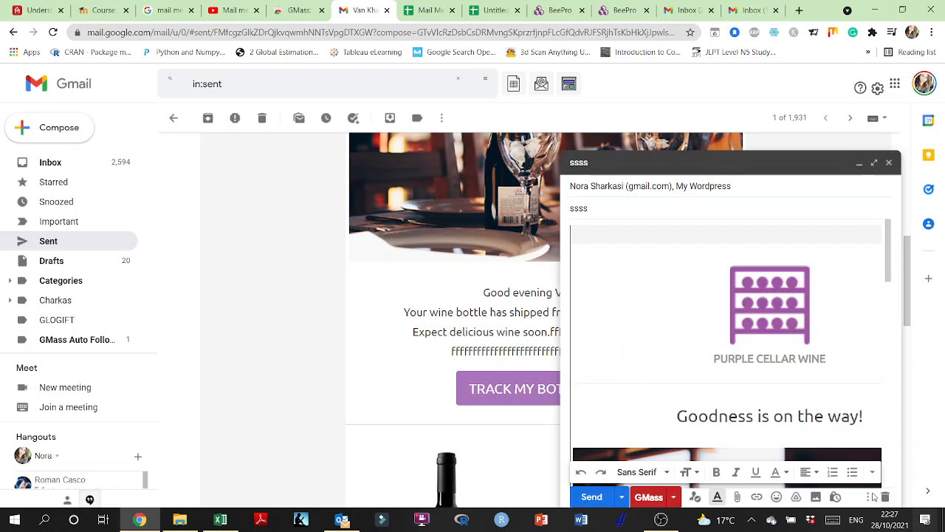
pyautogui.click(874, 163)
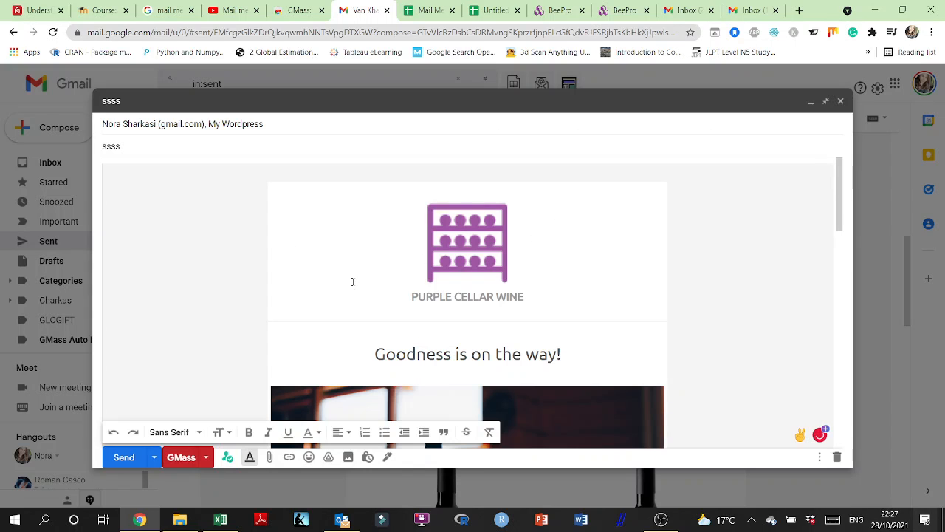
# Review the draft's greeting and button merge fields and expand its recipient details.
pyautogui.scroll(-5, 475, 261)
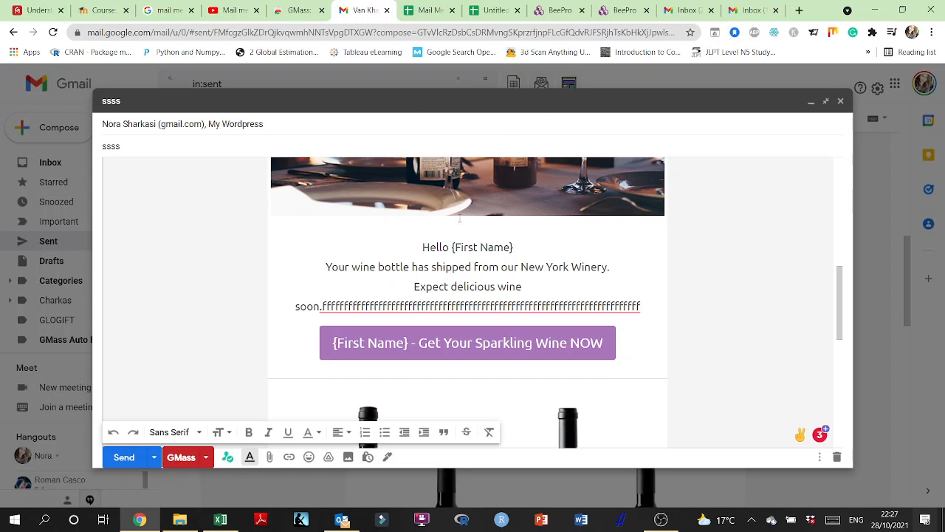
pyautogui.scroll(5, 553, 354)
pyautogui.scroll(1, 554, 353)
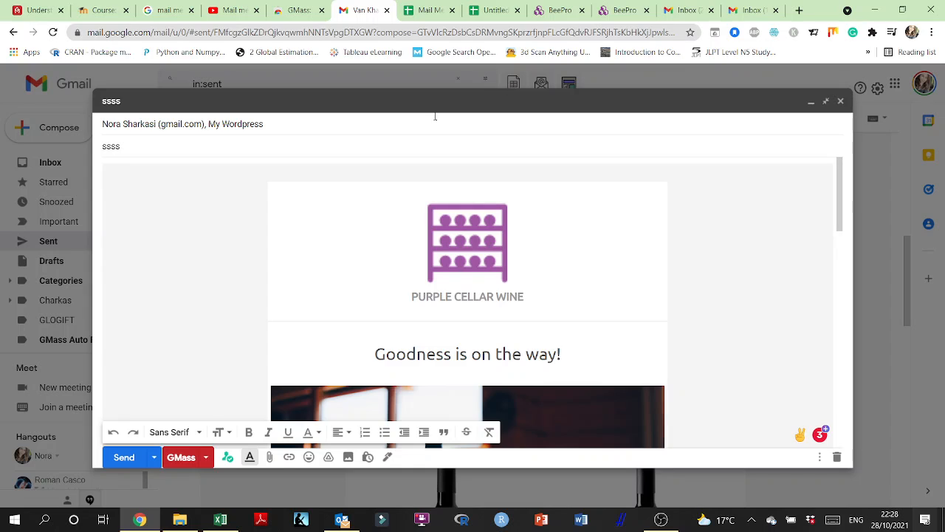
pyautogui.click(185, 126)
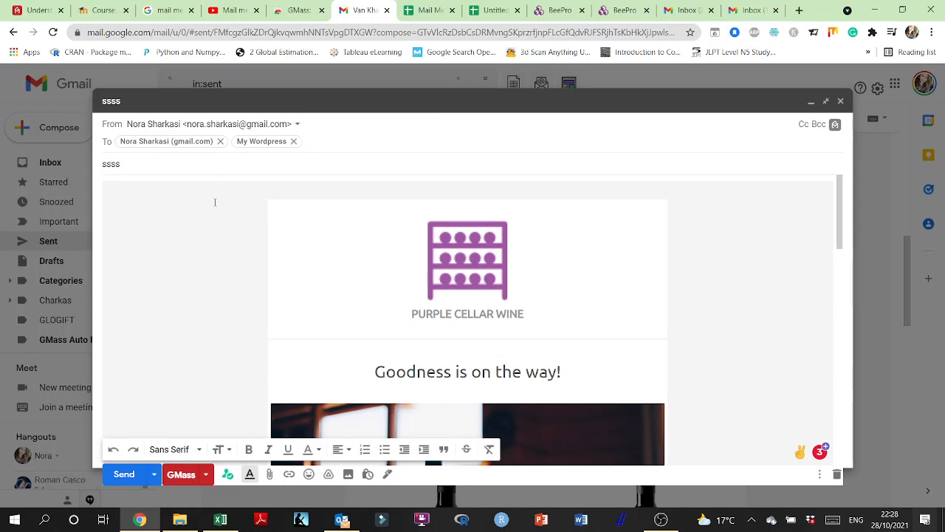
# Remove both recipients from the draft and review the merge fields in its greeting and button.
pyautogui.press('BackSpace')
pyautogui.press('BackSpace')
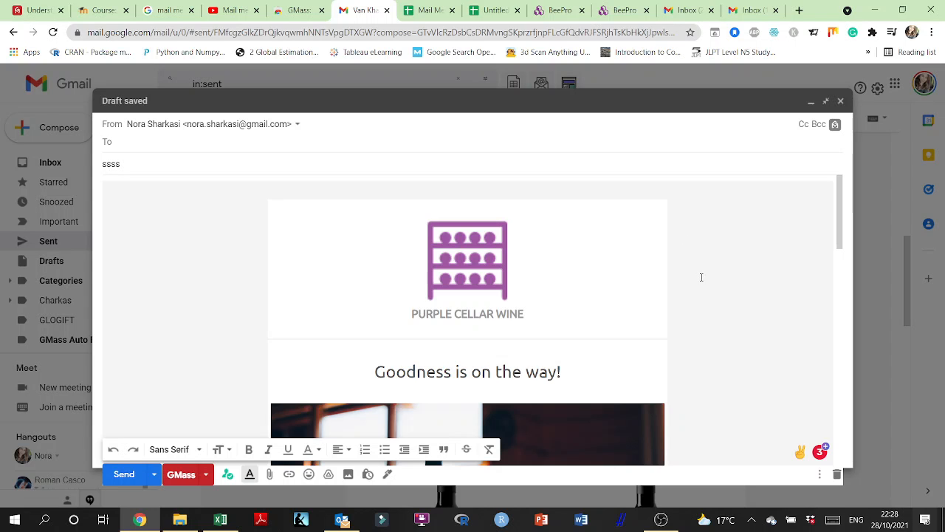
pyautogui.click(348, 289)
pyautogui.scroll(-5, 414, 295)
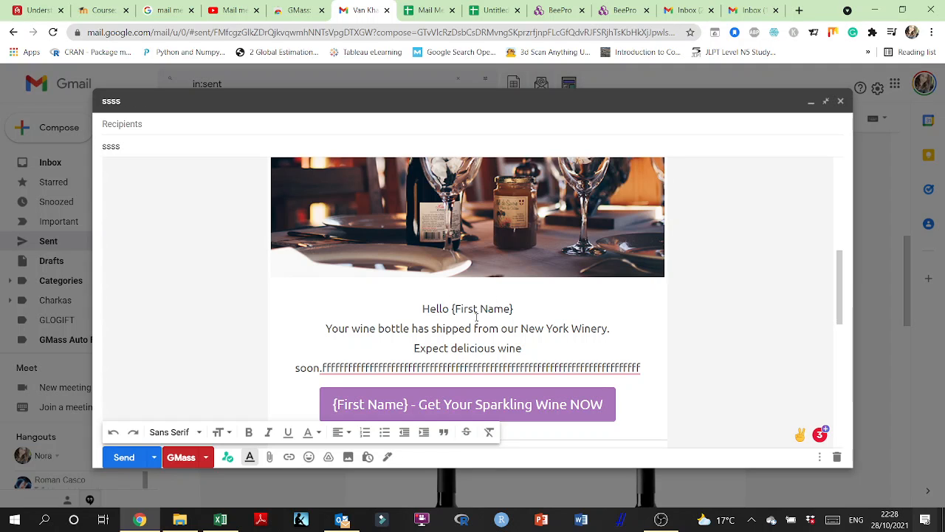
pyautogui.scroll(-1, 490, 309)
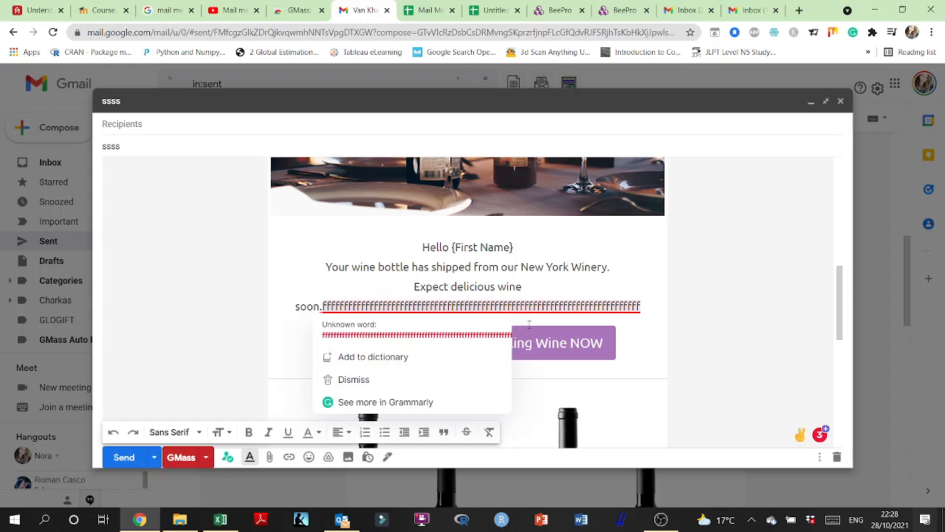
pyautogui.scroll(5, 698, 324)
pyautogui.scroll(1, 699, 324)
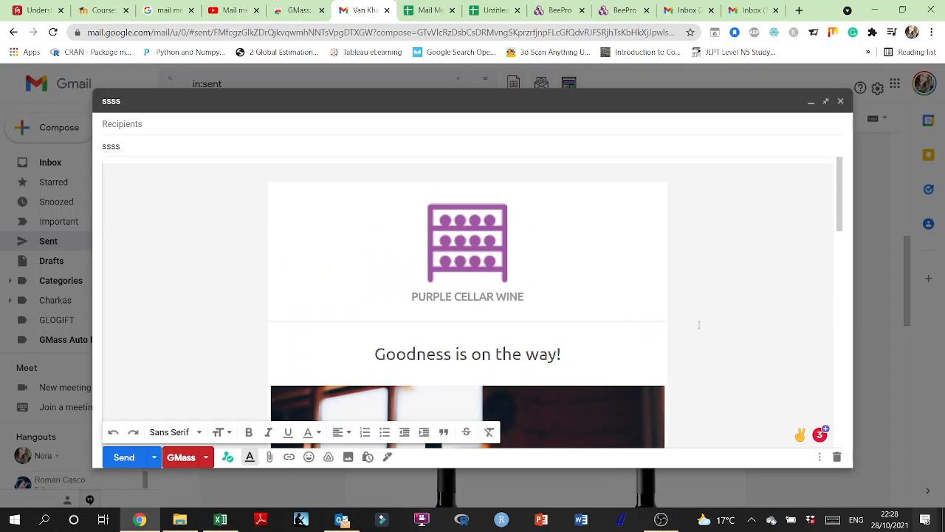
# Replace the draft's subject with the suggested {FirstName|Friend} merge field.
pyautogui.moveTo(124, 147); pyautogui.dragTo(97, 149)
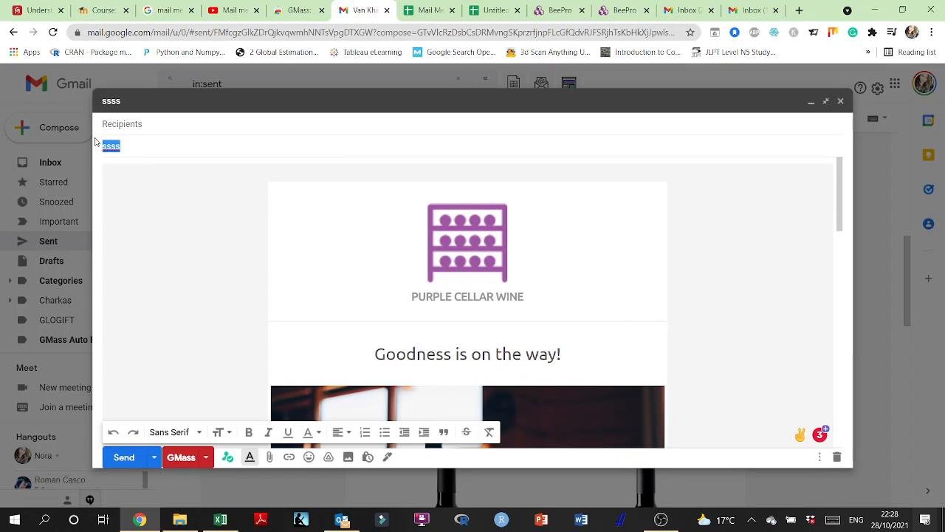
pyautogui.write('{')
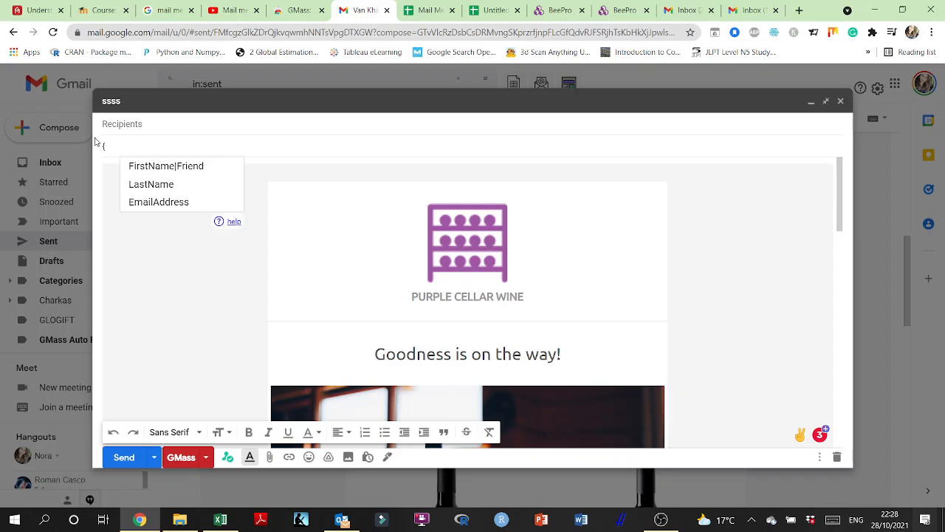
pyautogui.click(132, 166)
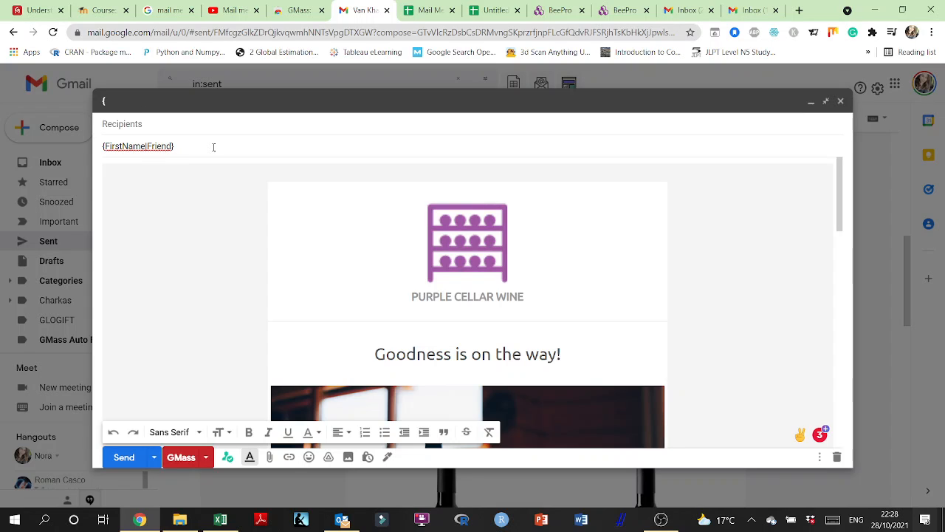
# Copy the subject's {FirstName|Friend} field over the {First Name} fields in the greeting and the purple button.
pyautogui.moveTo(211, 145); pyautogui.dragTo(76, 141)
pyautogui.hotkey('ctrl', 'c')
pyautogui.scroll(-5, 169, 172)
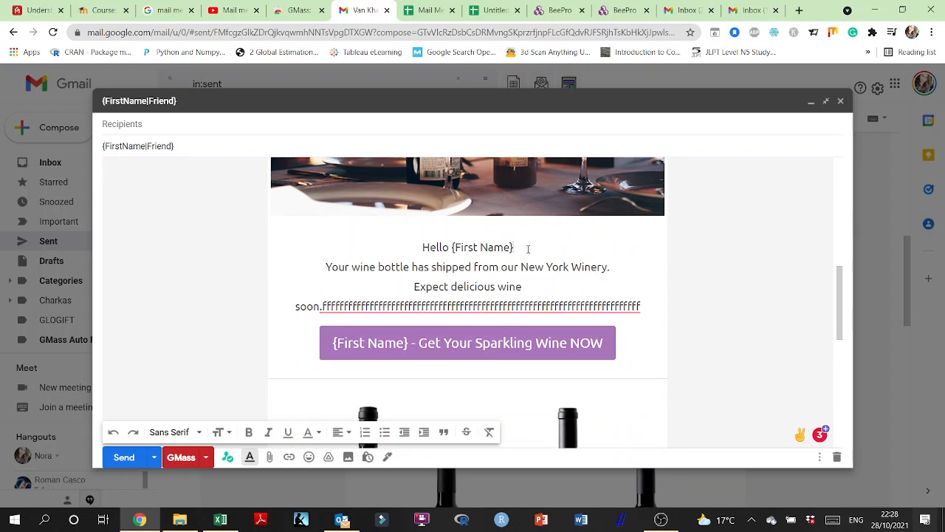
pyautogui.moveTo(514, 248); pyautogui.dragTo(451, 248)
pyautogui.hotkey('ctrl', 'v')
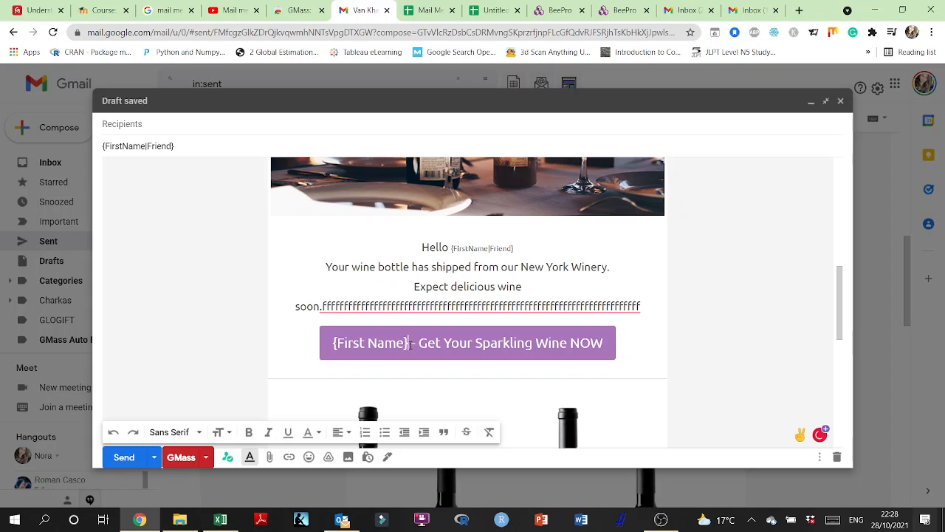
pyautogui.moveTo(408, 344); pyautogui.dragTo(333, 343)
pyautogui.hotkey('ctrl', 'v')
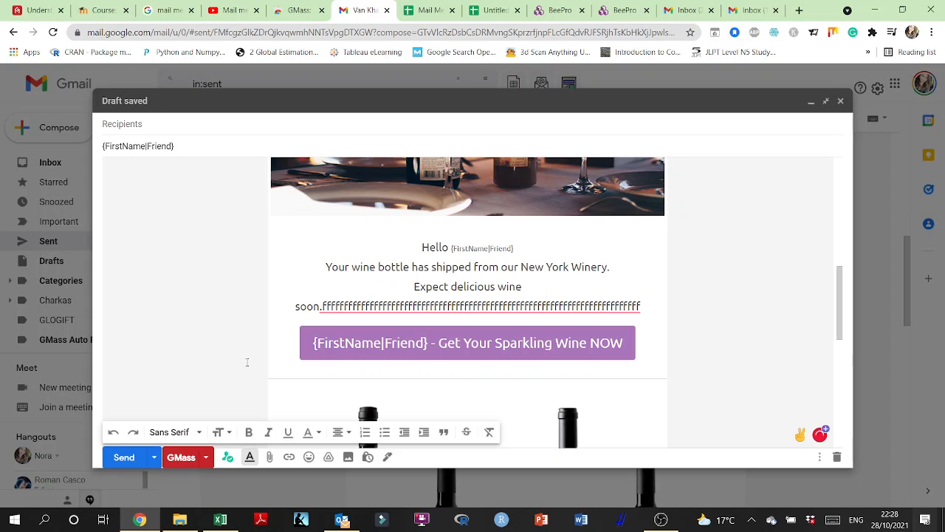
# Try the GMass send without recipients, add the sender's own Gmail address as recipient and send the draft again through GMass.
pyautogui.click(180, 456)
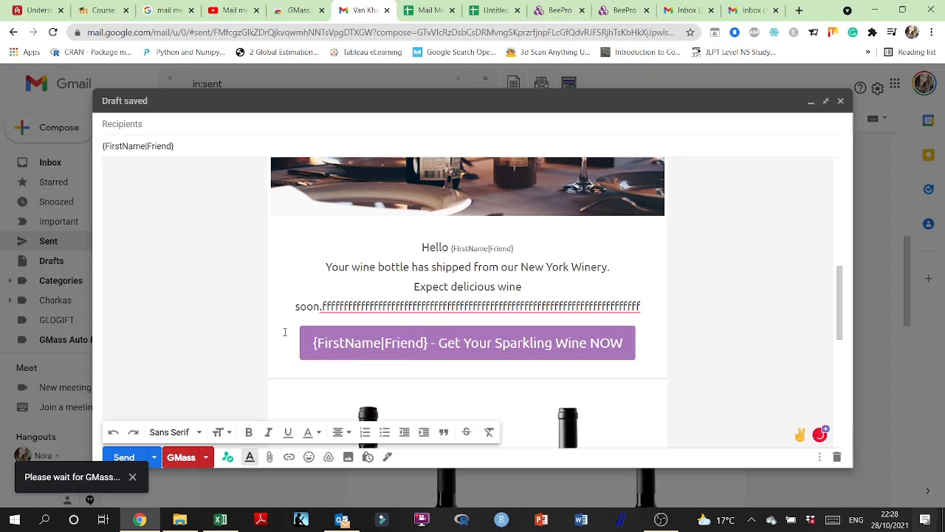
pyautogui.scroll(5, 297, 264)
pyautogui.click(157, 123)
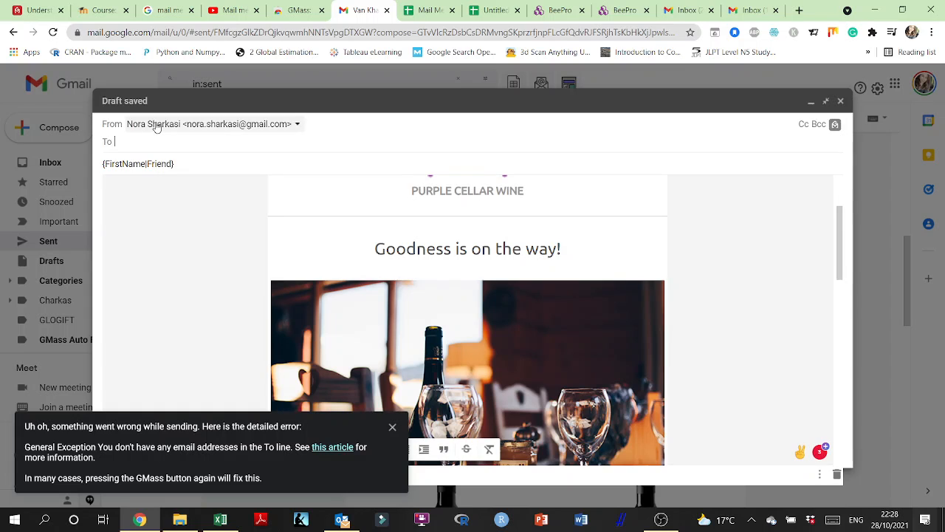
pyautogui.write('n')
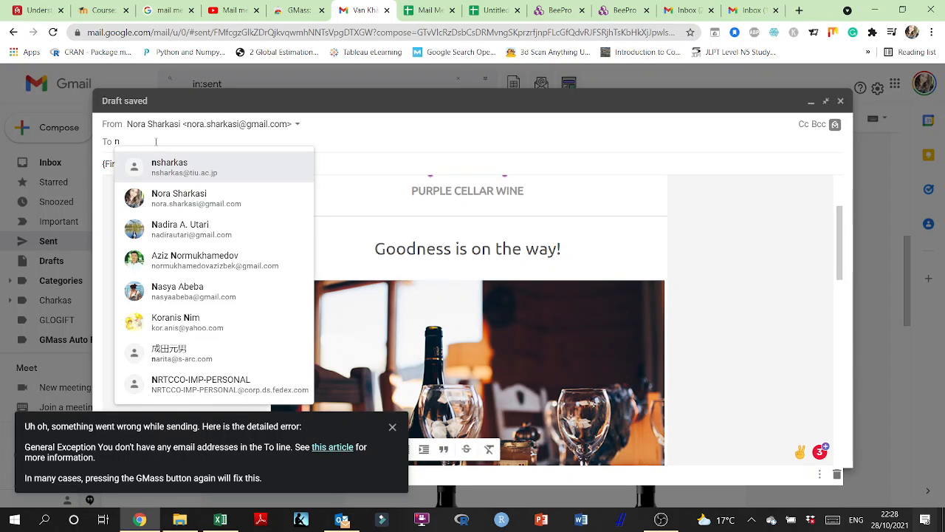
pyautogui.click(178, 193)
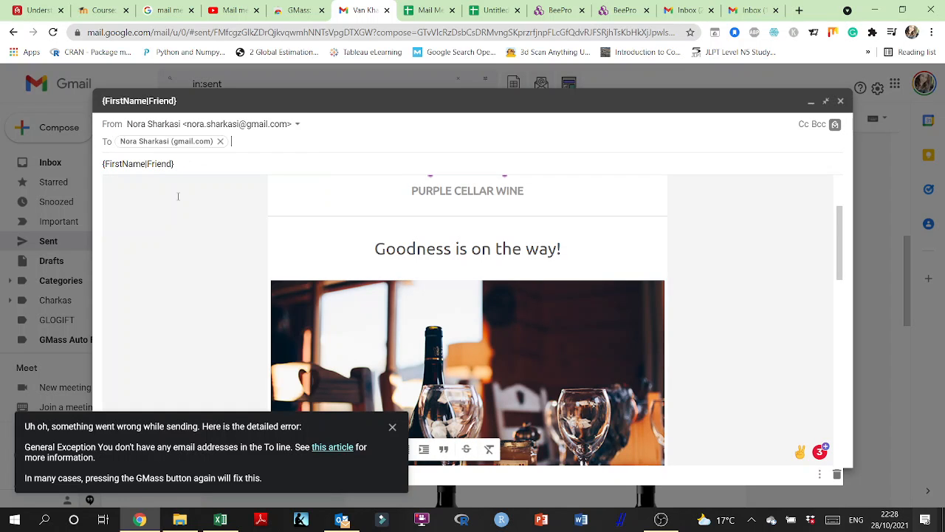
pyautogui.click(393, 427)
pyautogui.scroll(-5, 392, 384)
pyautogui.click(181, 475)
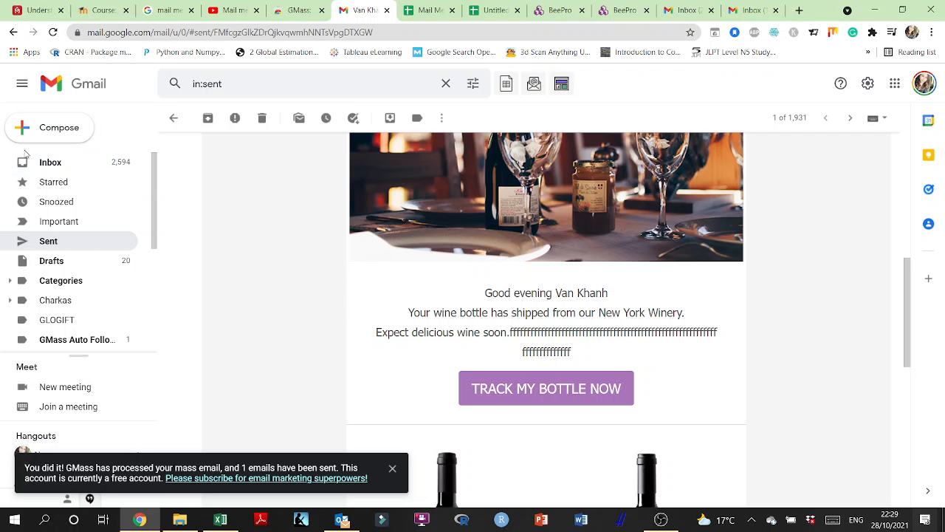
# Reload the Sent folder and open the newest sent email.
pyautogui.click(49, 243)
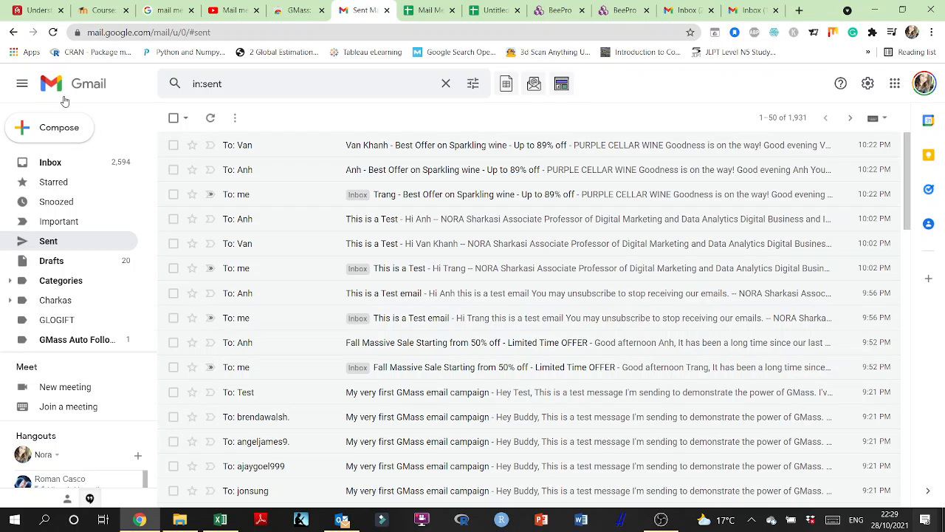
pyautogui.click(53, 34)
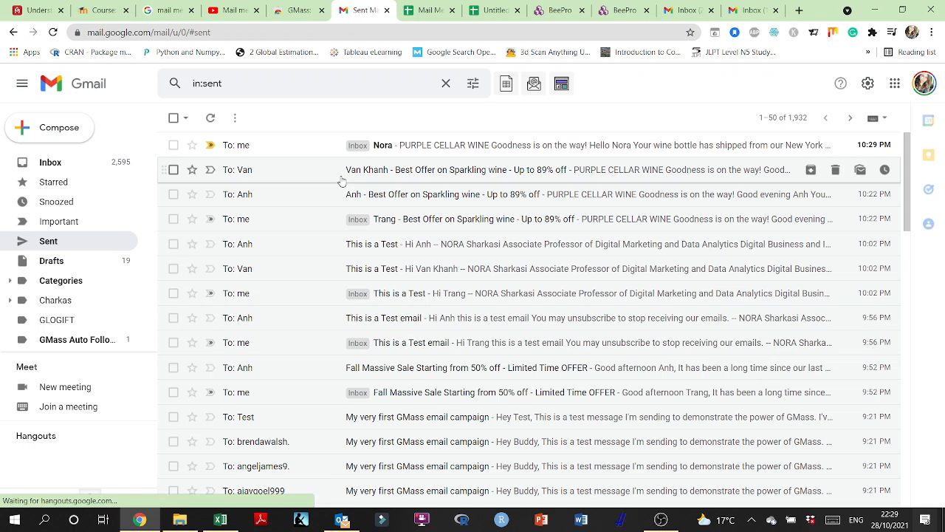
pyautogui.click(397, 148)
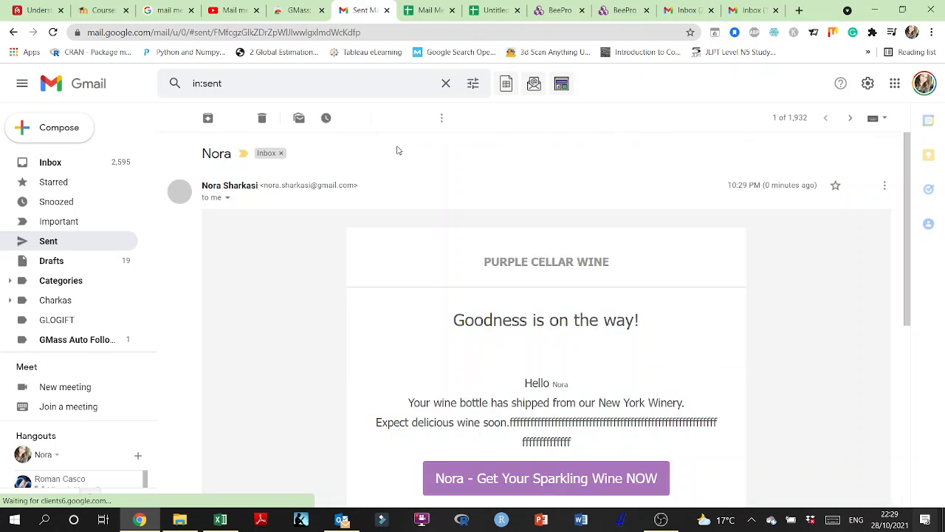
# Examine the personalised subject, greeting and button text of the sent email, and its content down to the footer.
pyautogui.scroll(-4, 513, 277)
pyautogui.scroll(-3, 513, 277)
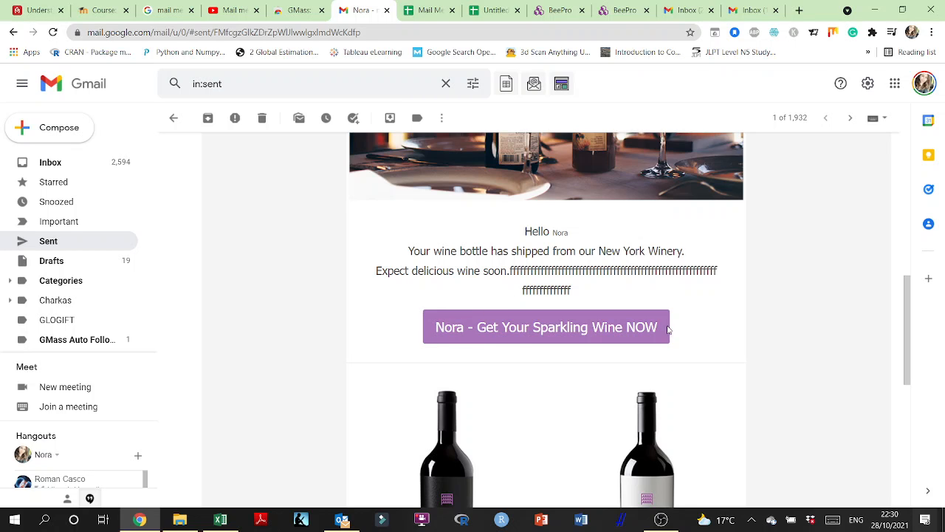
pyautogui.scroll(-1, 668, 330)
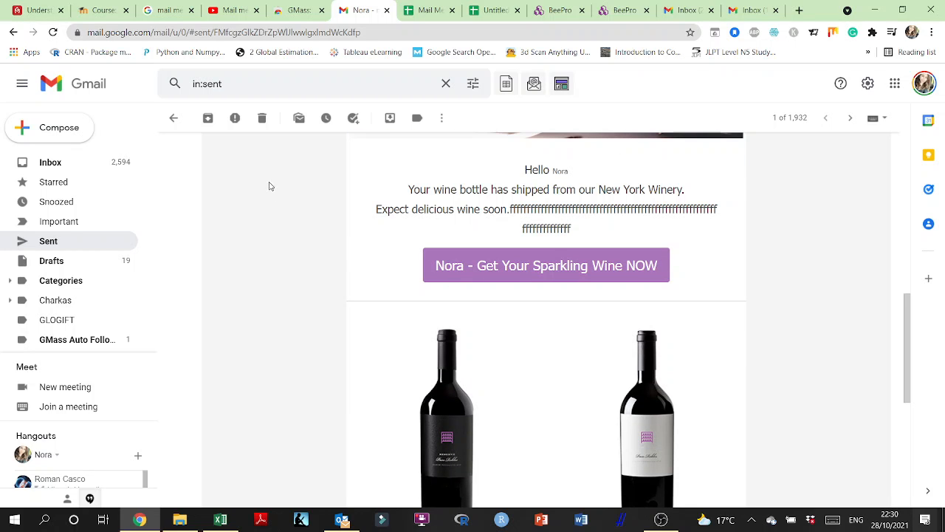
pyautogui.scroll(5, 302, 269)
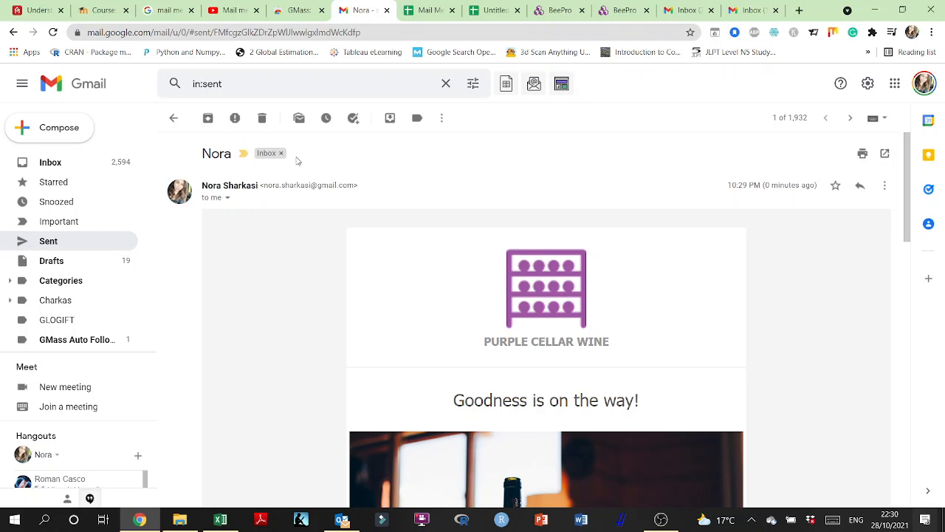
pyautogui.scroll(-3, 385, 255)
pyautogui.scroll(-4, 422, 264)
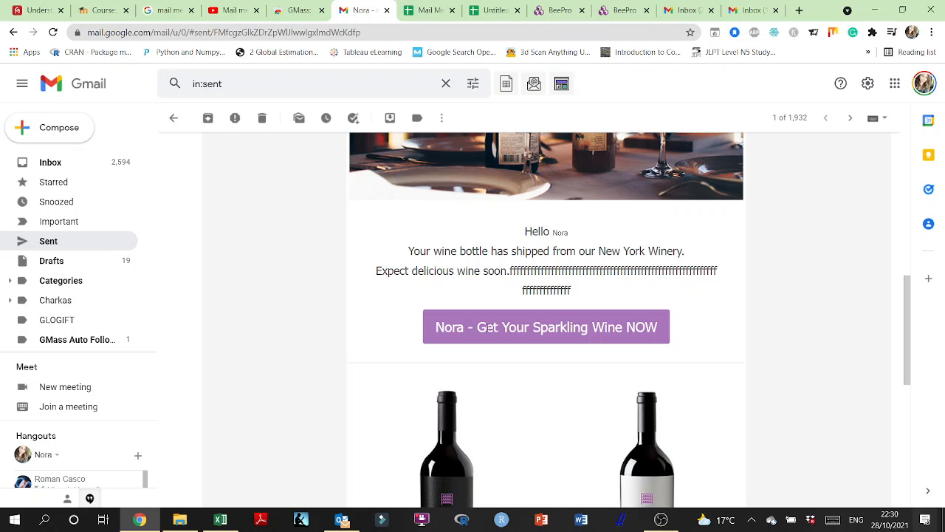
pyautogui.scroll(-5, 497, 332)
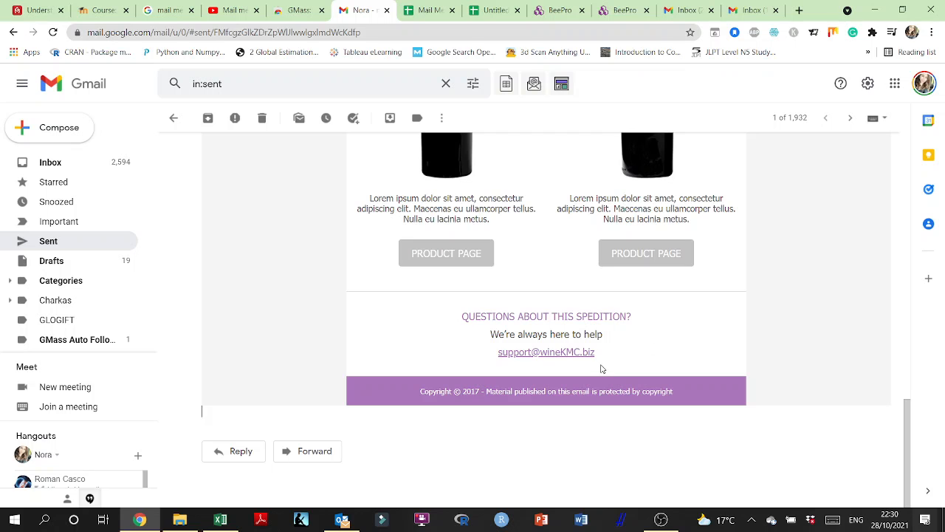
pyautogui.scroll(2, 599, 367)
pyautogui.scroll(-2, 500, 409)
pyautogui.scroll(1, 643, 324)
pyautogui.scroll(9, 644, 325)
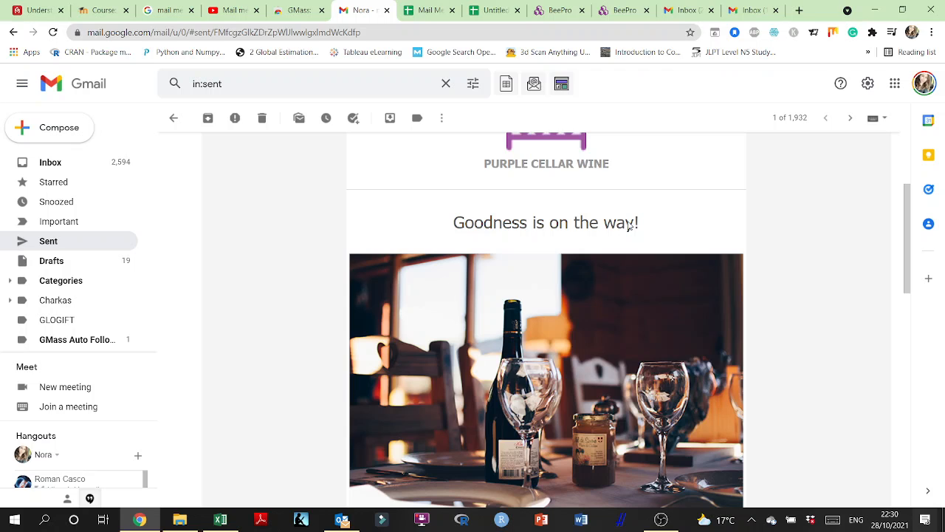
pyautogui.scroll(-3, 692, 298)
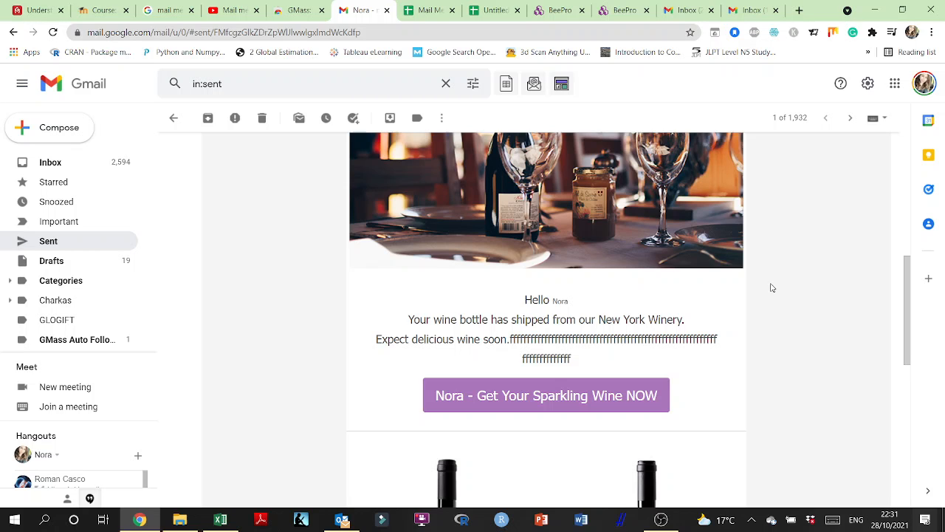
# Look at the Mail Merge Test for Mass Mail spreadsheet and return to the subject and header of the sent email.
pyautogui.click(420, 9)
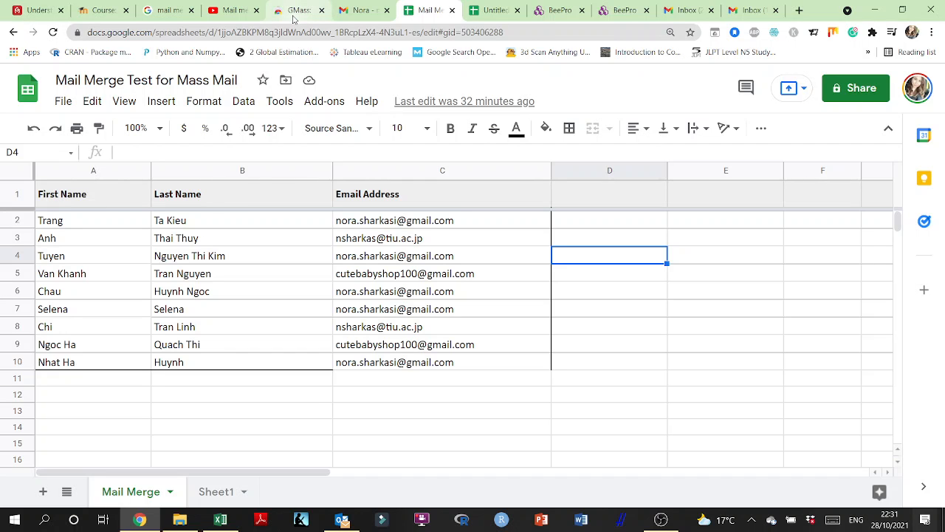
pyautogui.click(362, 10)
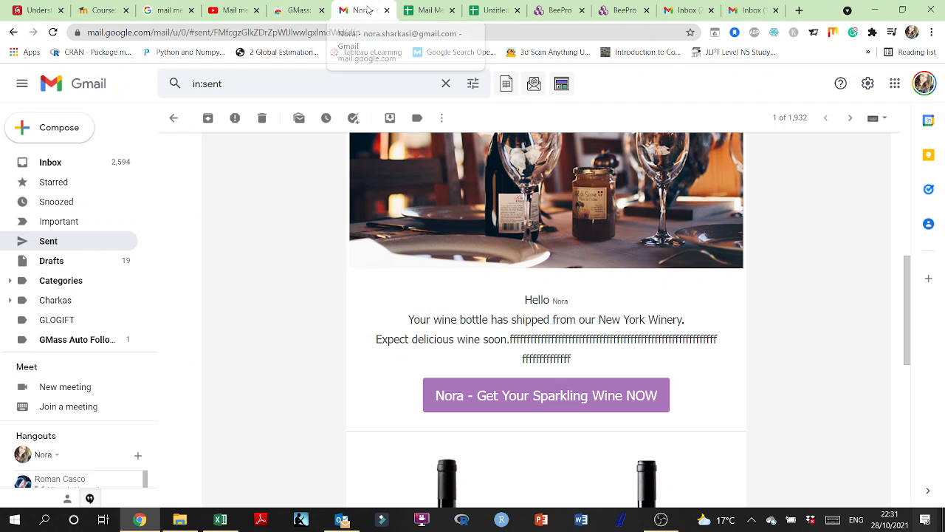
pyautogui.scroll(4, 412, 247)
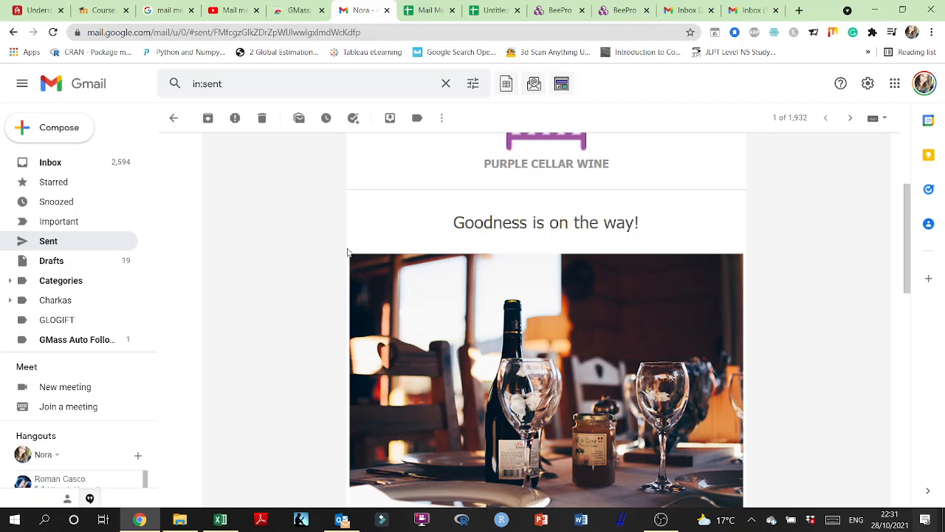
pyautogui.scroll(3, 348, 273)
pyautogui.scroll(-2, 363, 277)
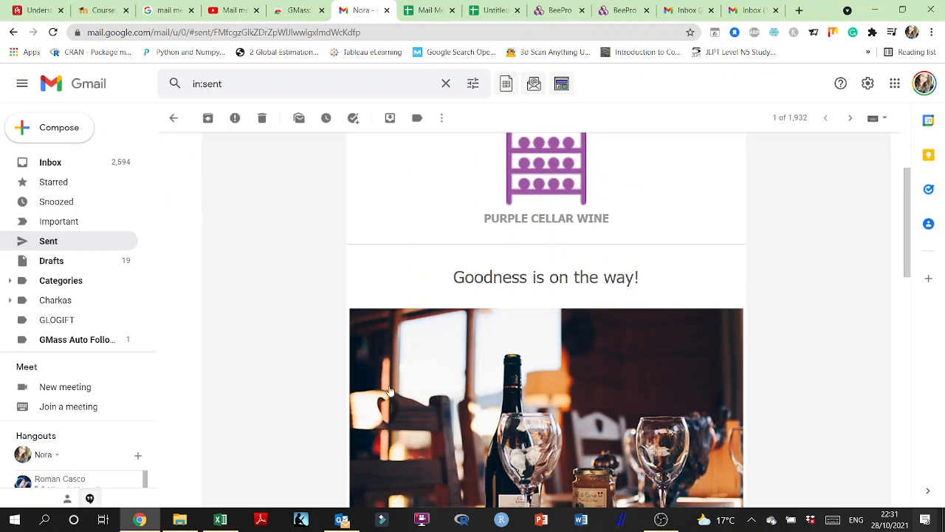
pyautogui.scroll(2, 327, 306)
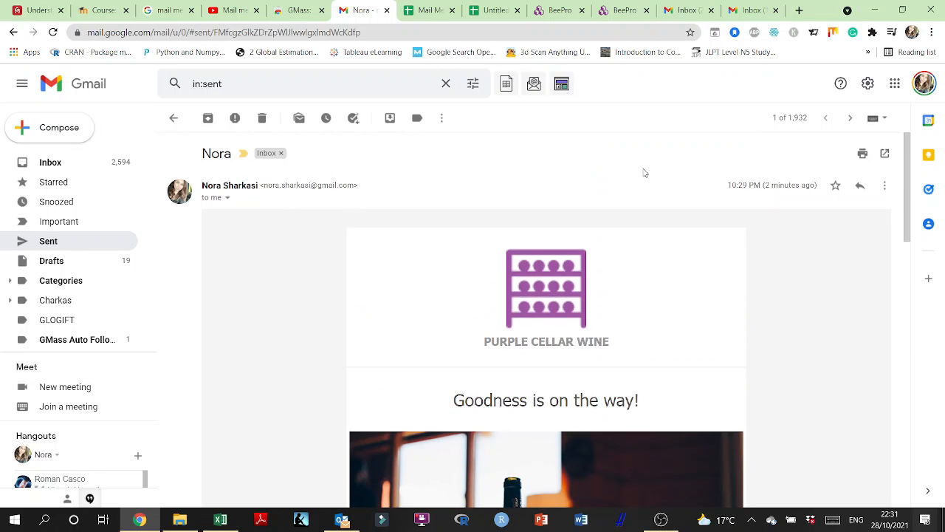